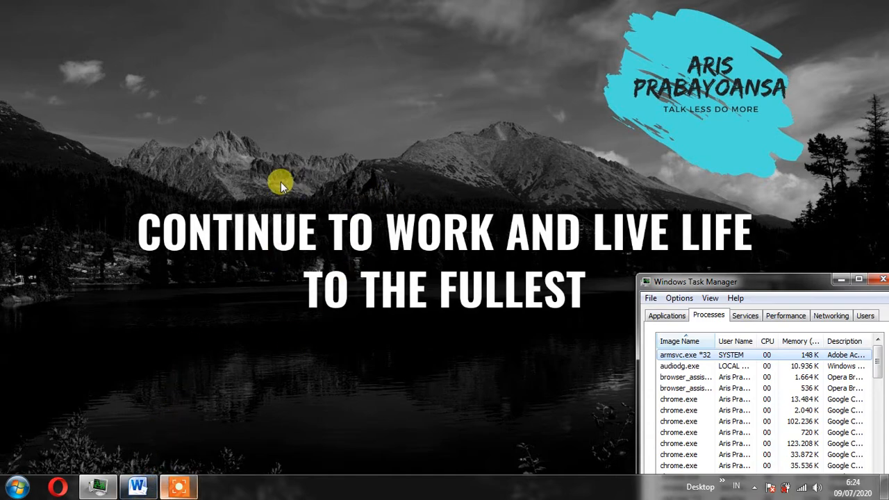
Switch to the Word document "uas ganjil ipa kelas 7" and look through its header and exam questions.
left_click(137, 487)
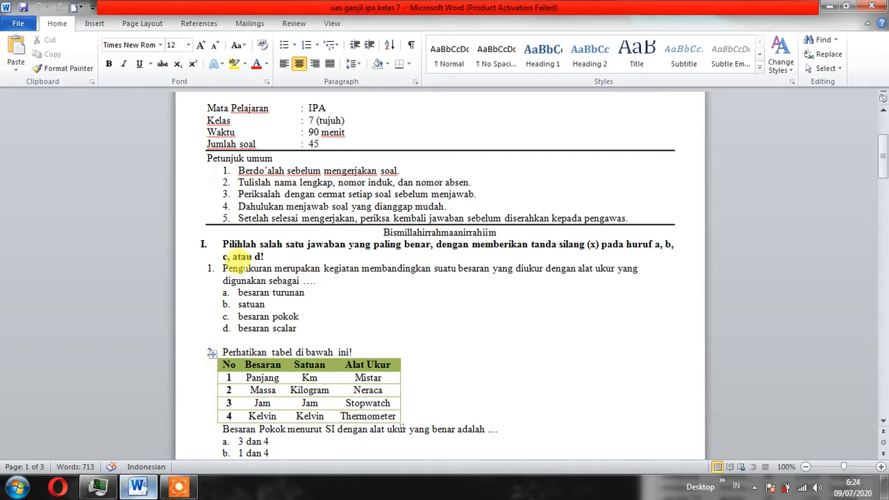
scroll(366, 251, "up", 6)
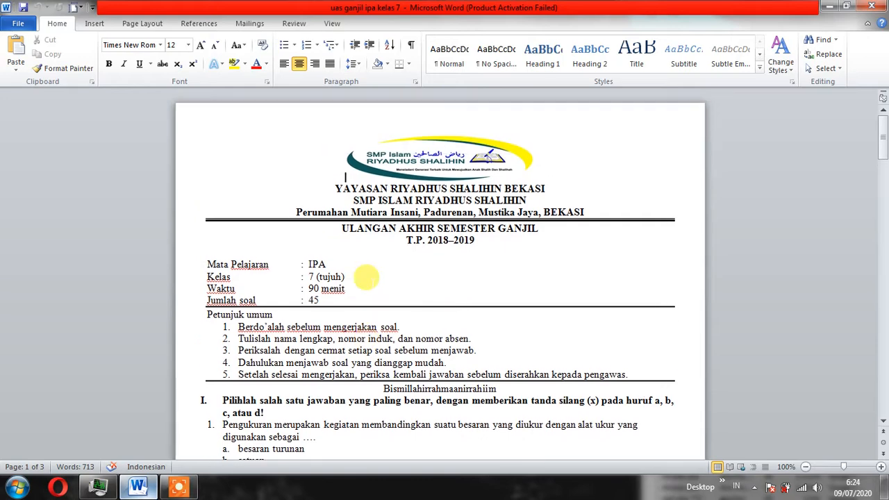
scroll(365, 285, "down", 6)
scroll(363, 281, "down", 10)
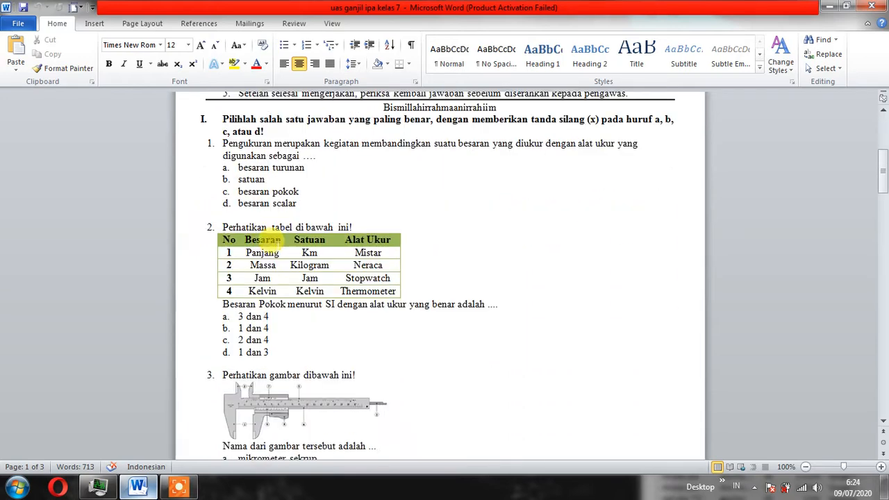
scroll(273, 243, "down", 17)
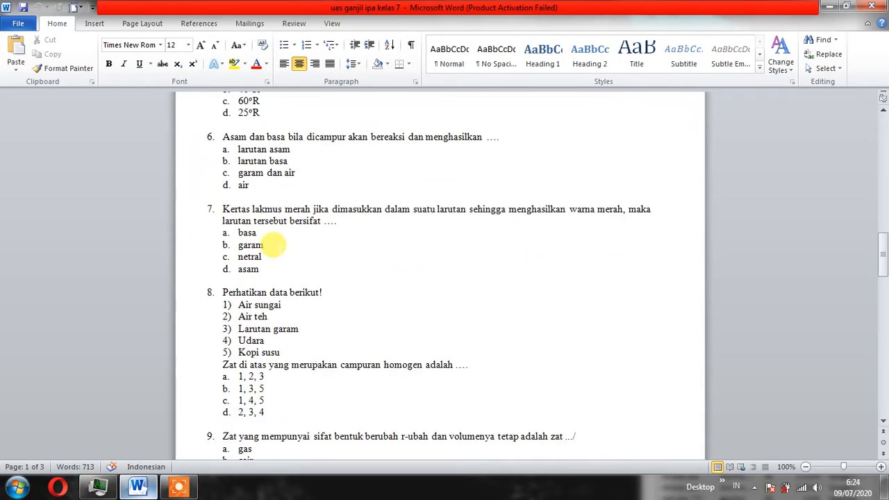
scroll(273, 244, "up", 6)
scroll(273, 245, "up", 3)
scroll(273, 244, "down", 6)
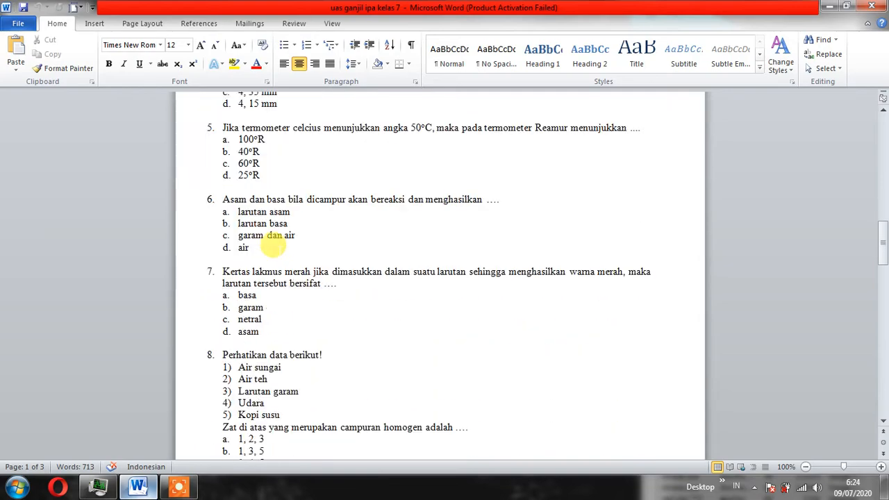
scroll(322, 248, "up", 8)
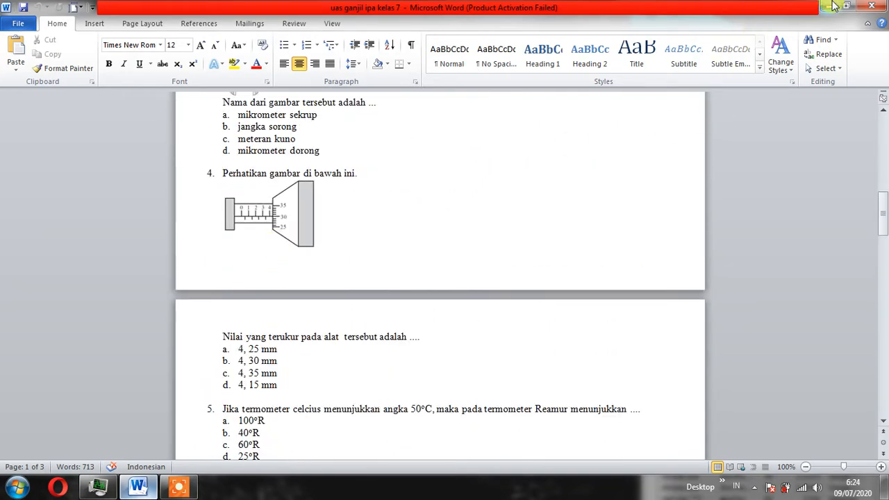
left_click(829, 6)
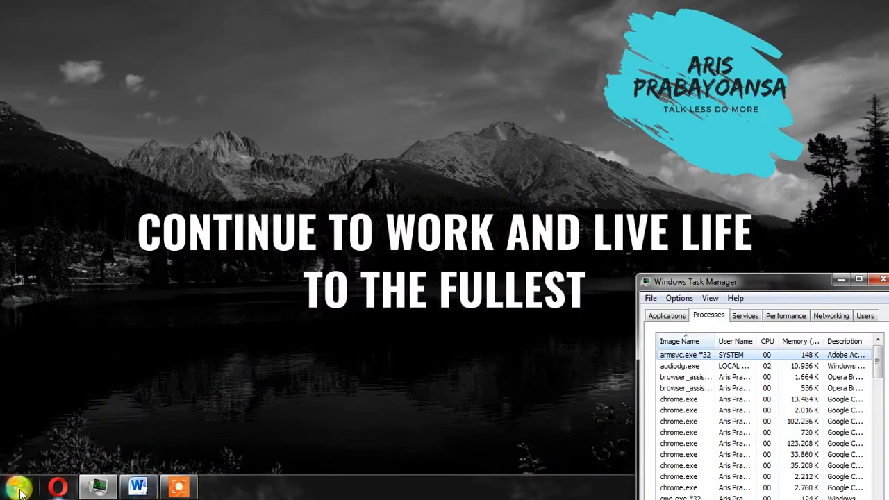
Open Chrome and go to drive.google.com/drive/my-drive.
left_click(18, 487)
left_click(62, 177)
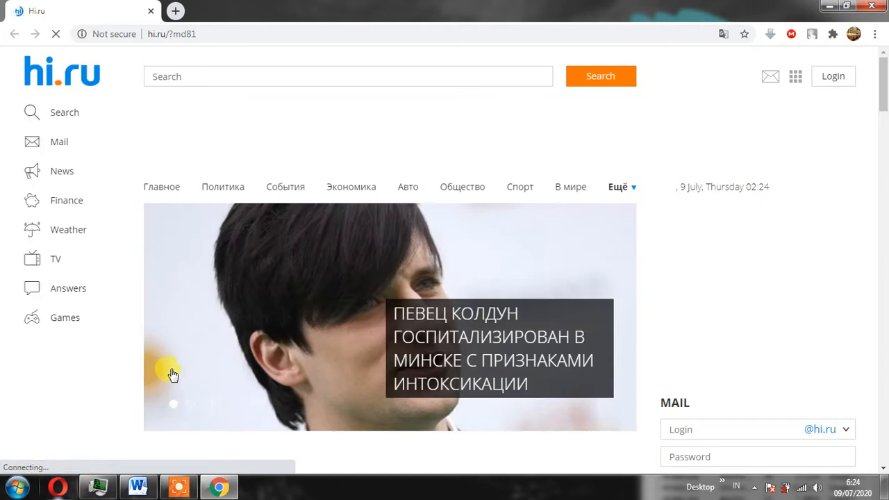
left_click(196, 36)
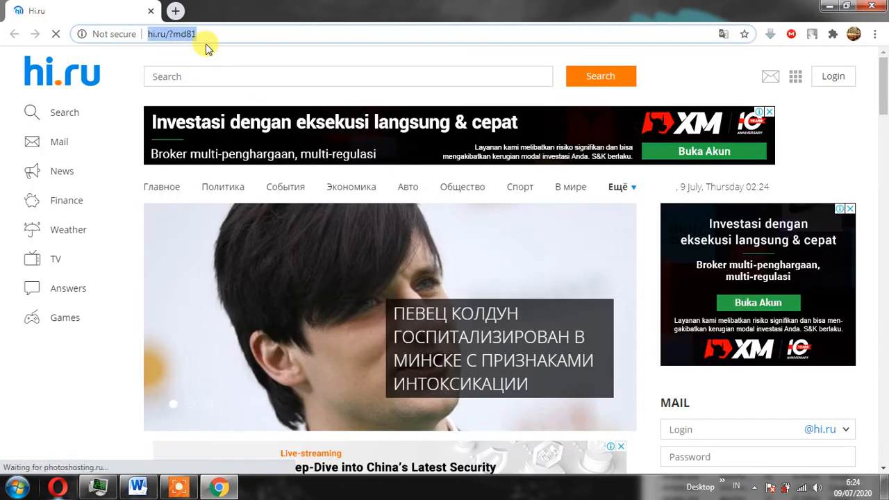
type("d")
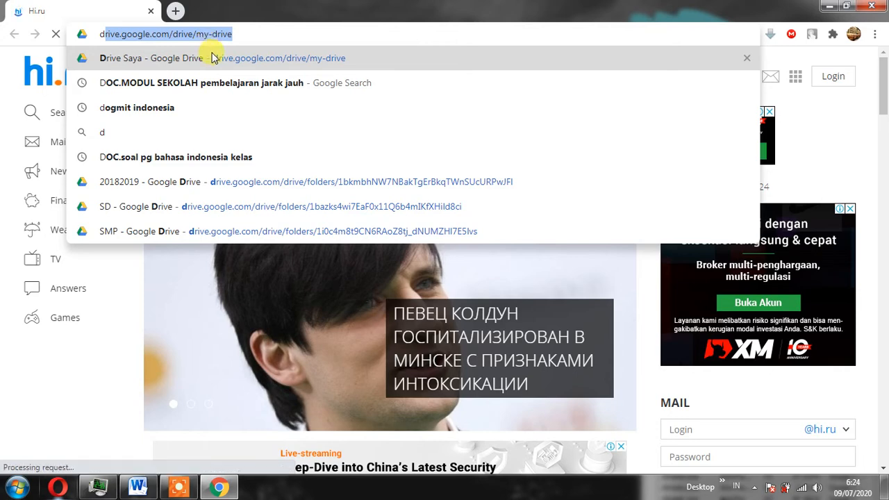
key("Return")
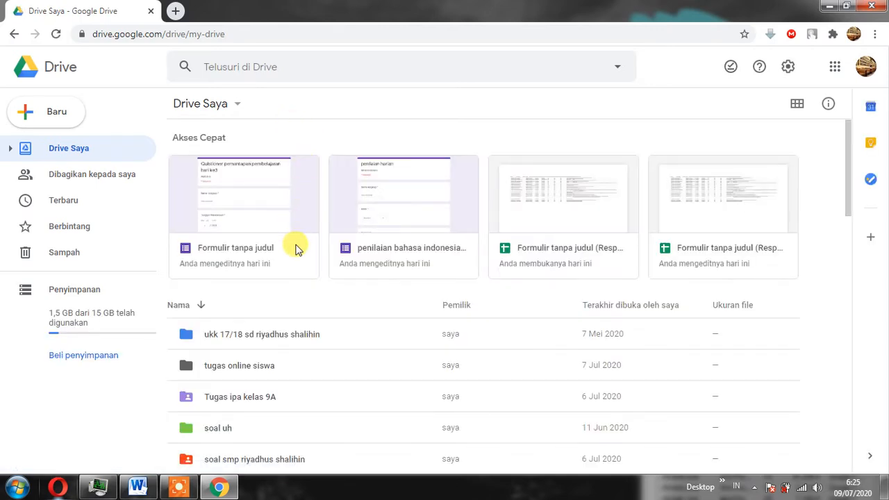
Find and open the folder 20202021 in Drive Saya.
scroll(520, 218, "down", 5)
scroll(319, 260, "up", 2)
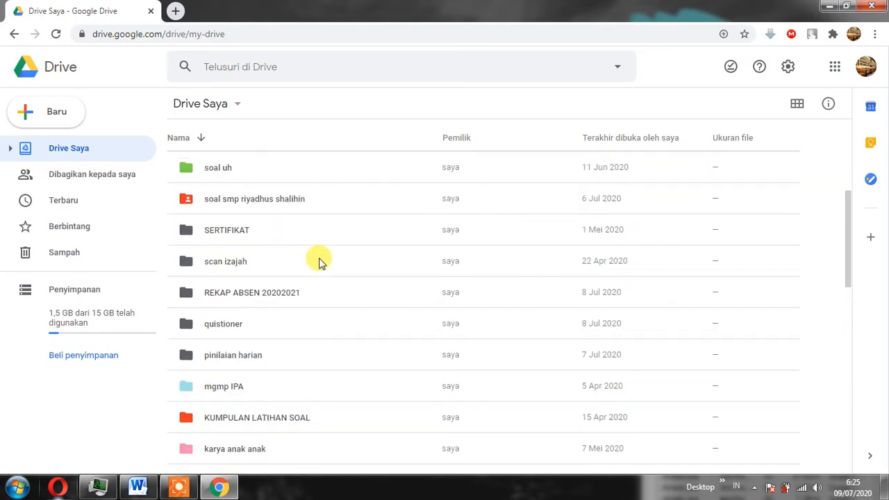
scroll(319, 260, "down", 1)
scroll(246, 215, "up", 3)
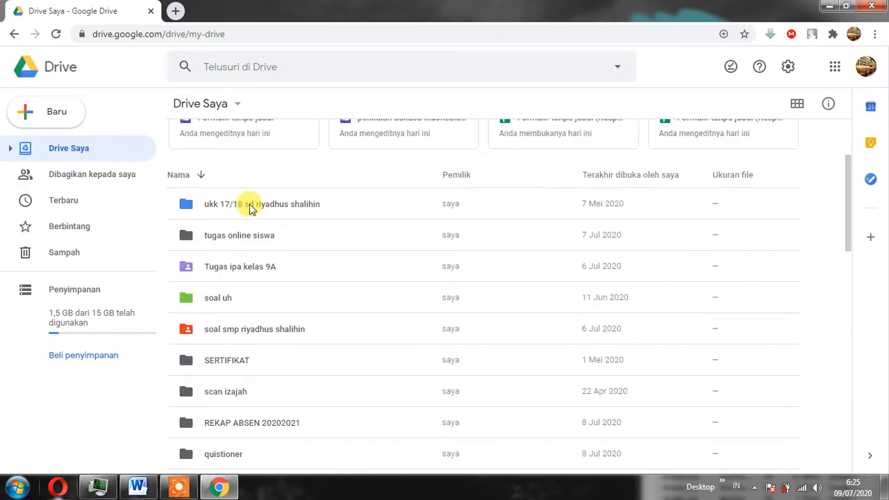
scroll(251, 209, "down", 3)
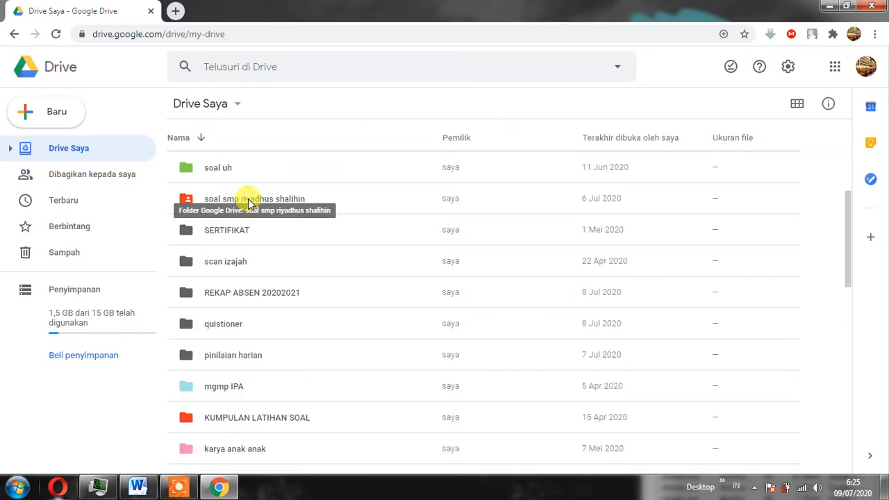
scroll(251, 209, "down", 3)
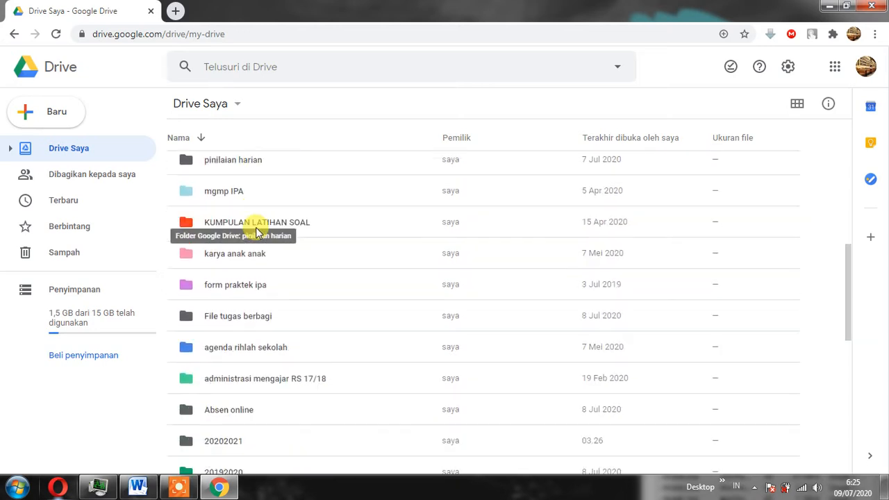
scroll(256, 234, "down", 2)
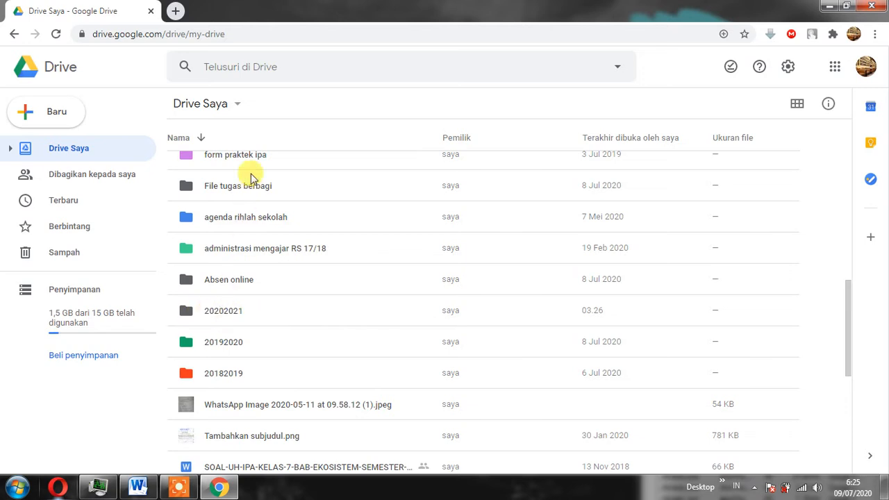
double_click(226, 314)
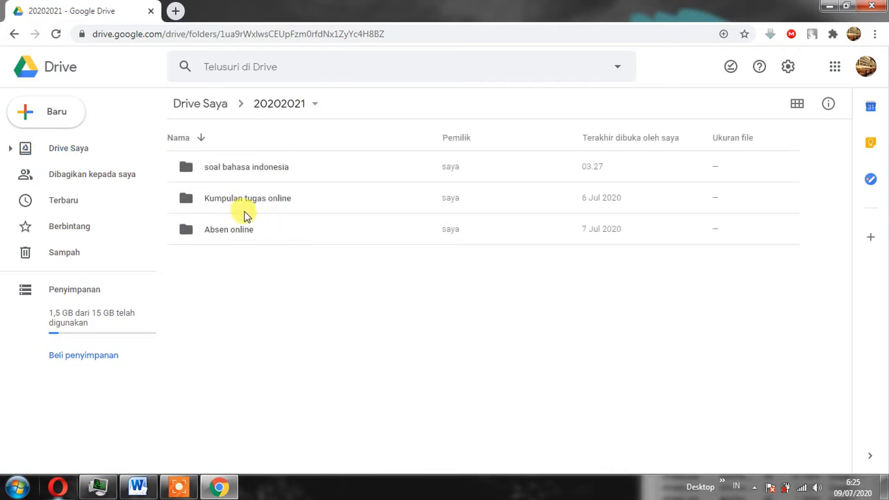
Create a new folder named "soal ipa" inside the 20202021 folder.
right_click(275, 139)
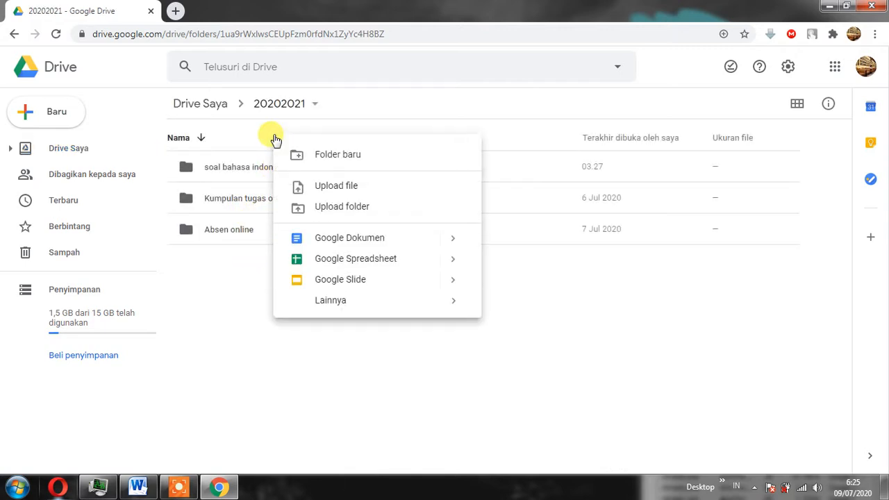
left_click(334, 157)
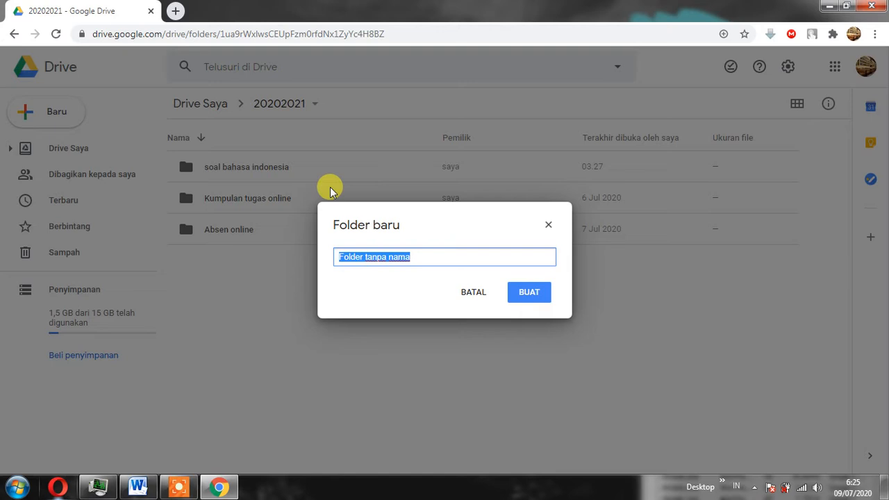
type("soal ipa")
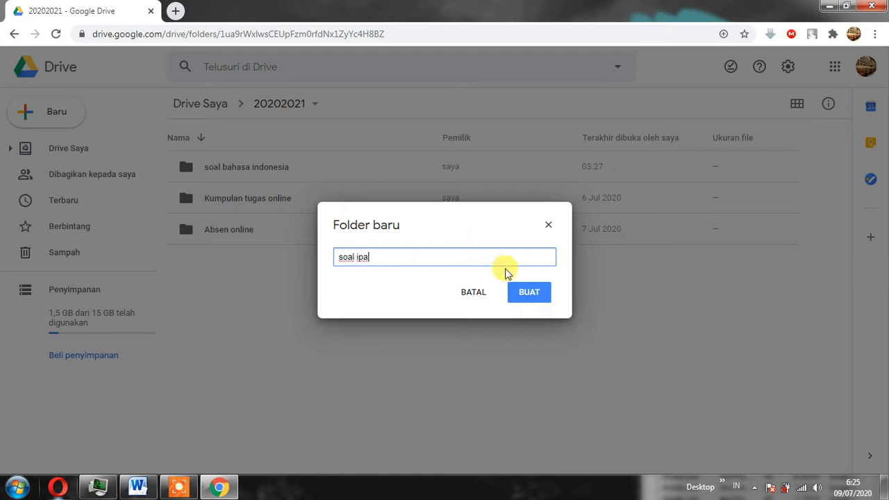
left_click(525, 296)
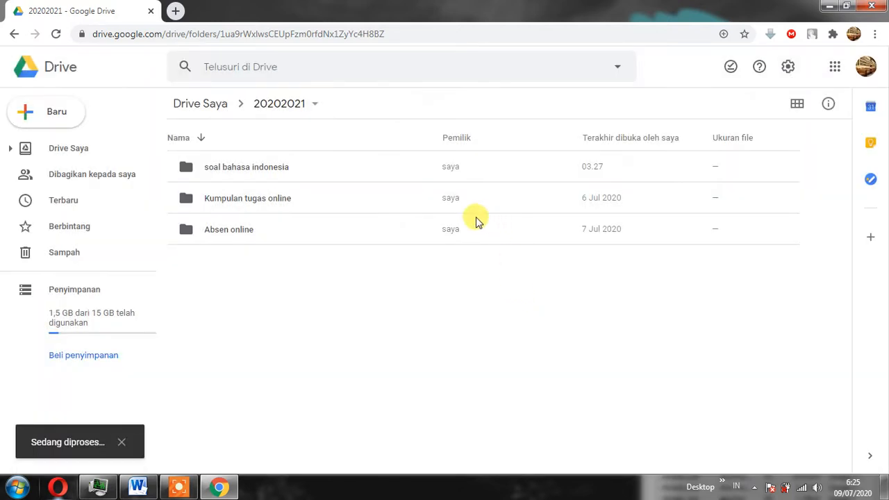
Open the "soal ipa" folder and create a subfolder named "IPA KELAS 7" in it.
double_click(283, 173)
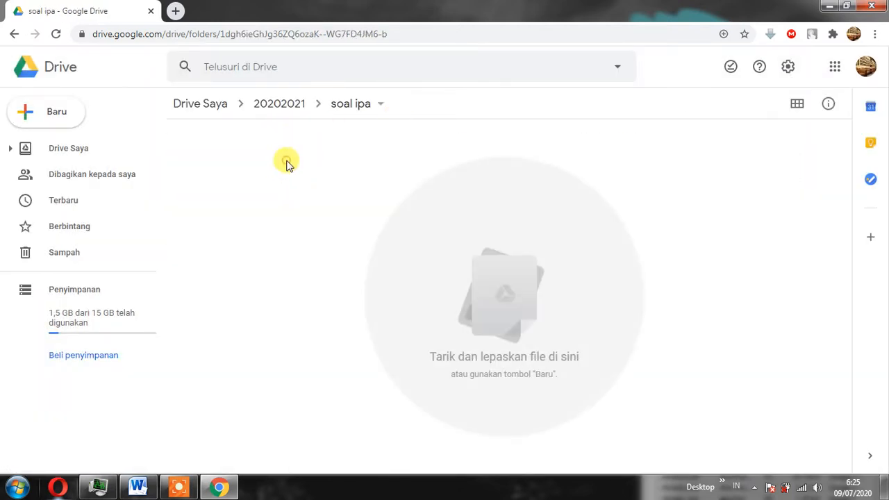
right_click(288, 163)
left_click(350, 186)
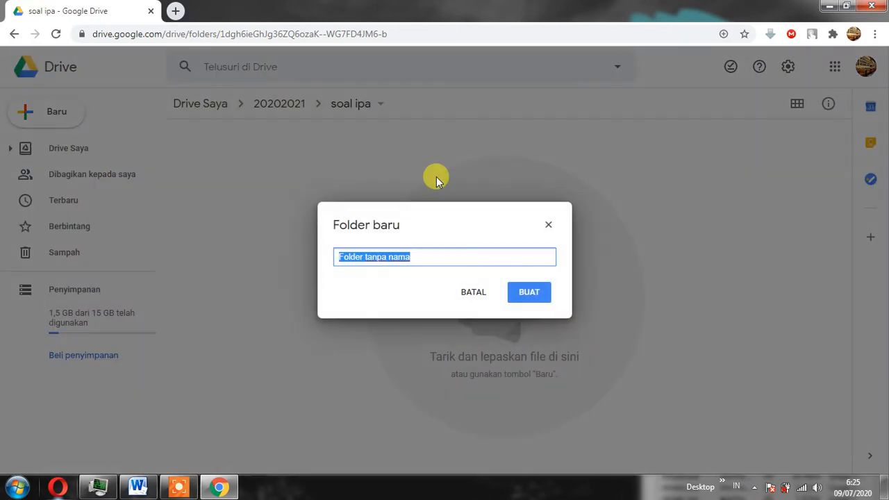
type("ipa")
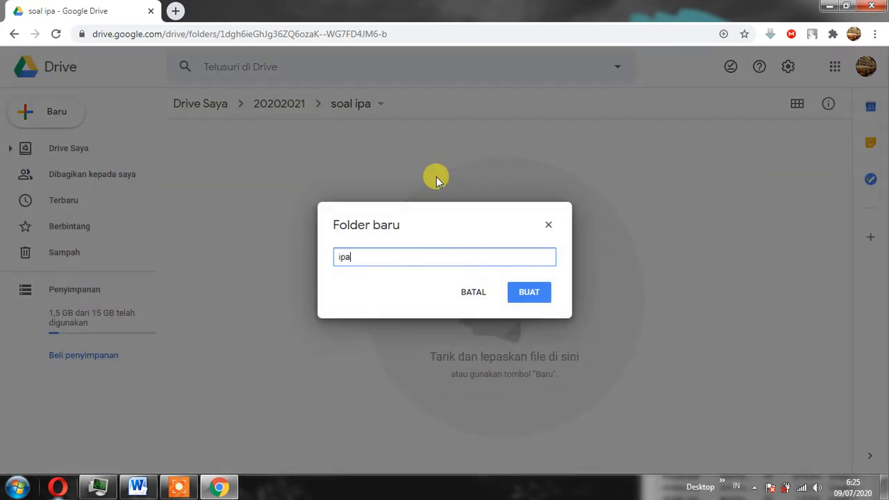
key("BackSpace")
key("BackSpace")
key("BackSpace")
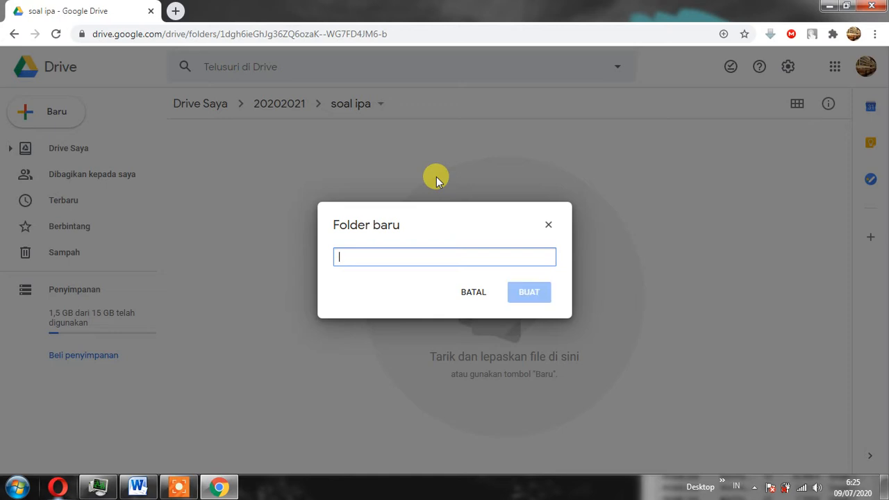
type("IPA ")
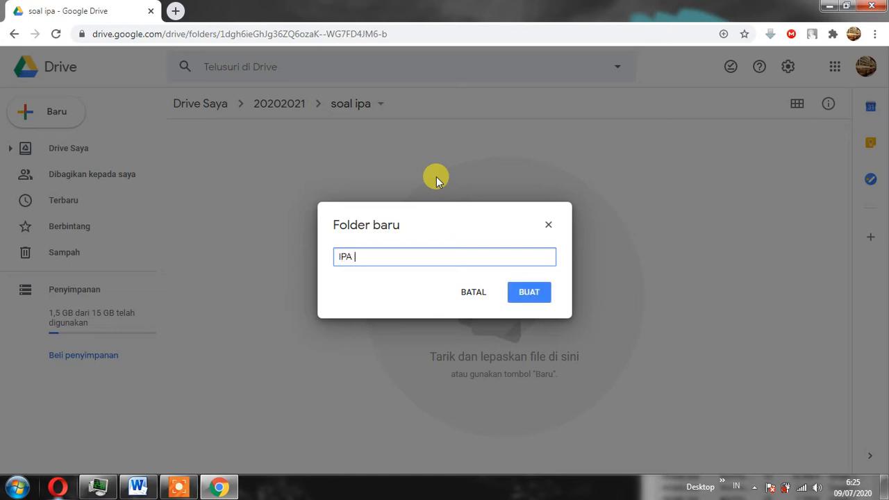
type("KELAS 7")
left_click(526, 292)
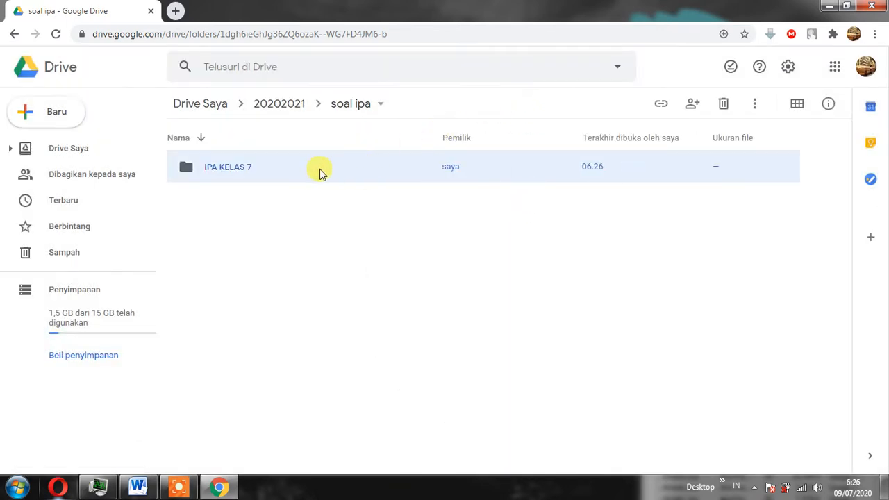
Open the "IPA KELAS 7" folder and create a new blank Google Form in it.
double_click(291, 170)
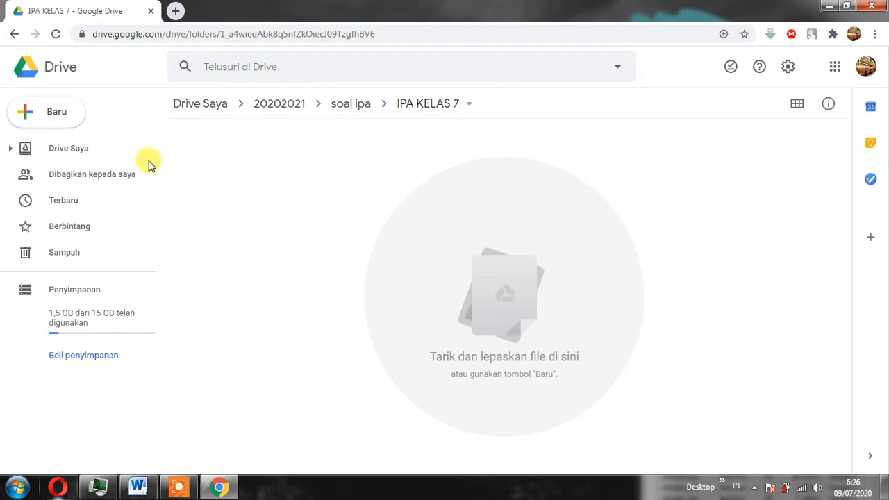
left_click(60, 118)
mouse_move(129, 273)
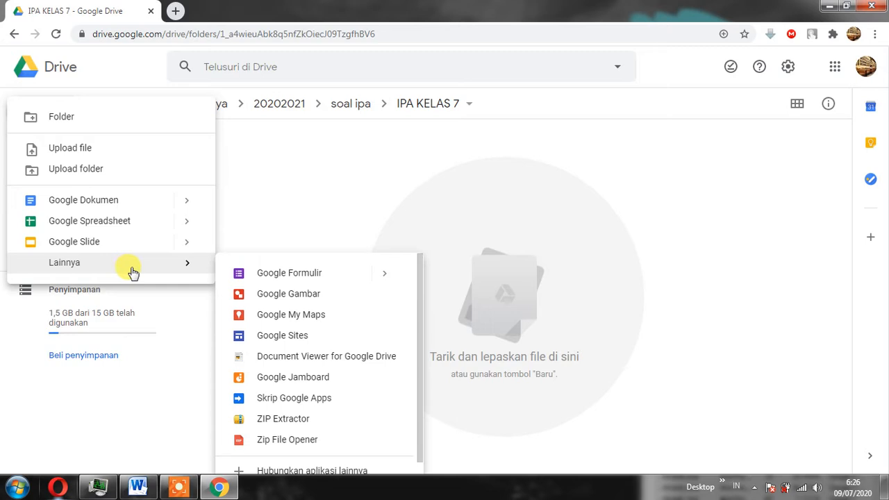
left_click(306, 274)
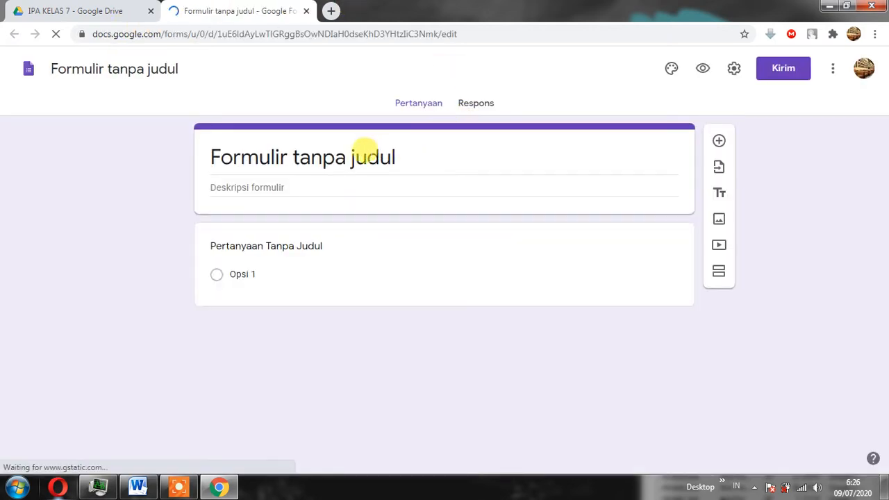
Name the form "PENILAIAN HARIAN KELAS 7" and apply the same text as its heading title.
left_click(349, 156)
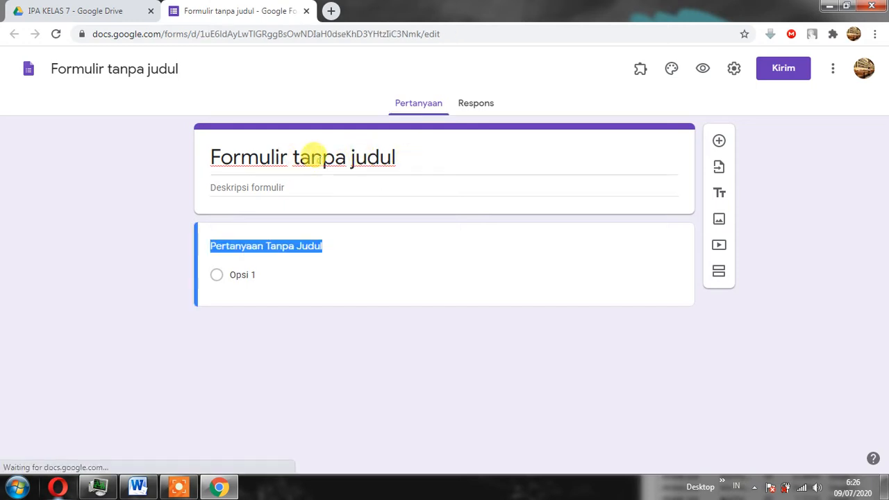
left_click(319, 156)
left_click(162, 68)
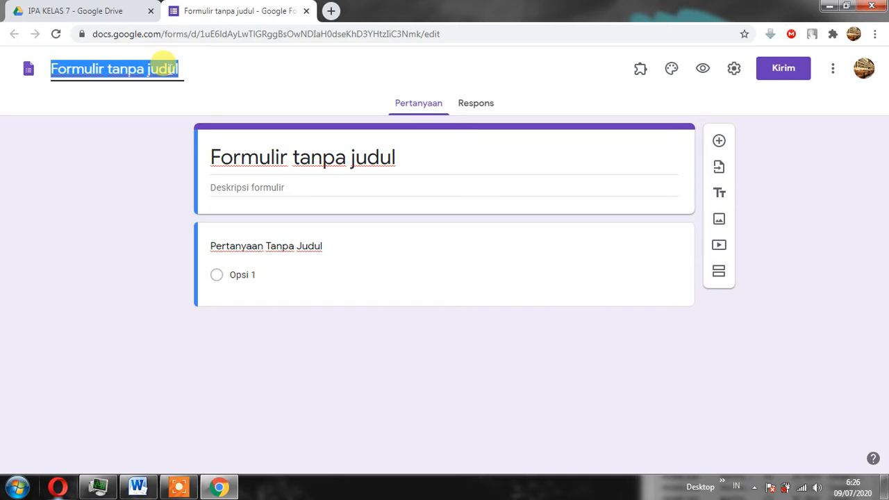
type("PE")
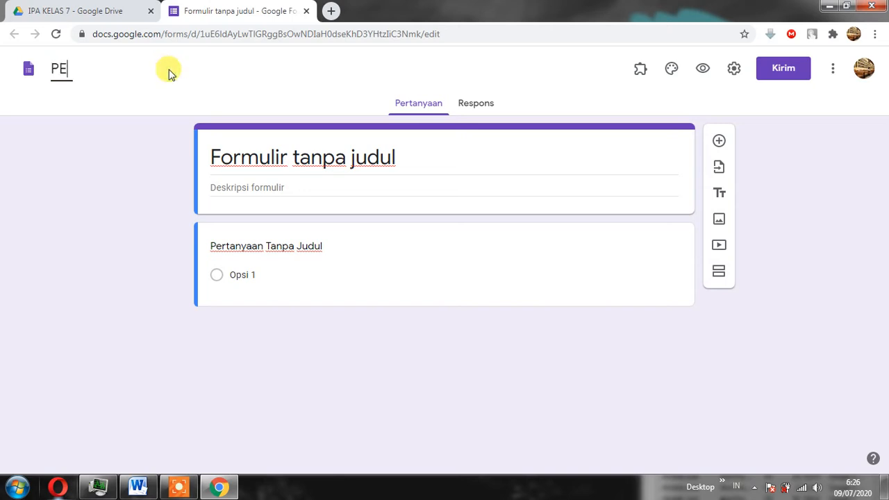
type("NI")
type("LAIAN HARIAN KELAS 7")
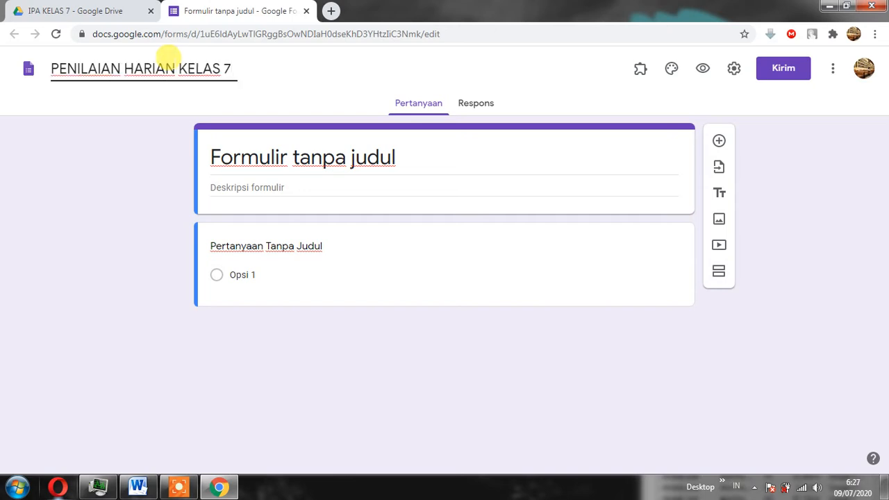
left_click(301, 174)
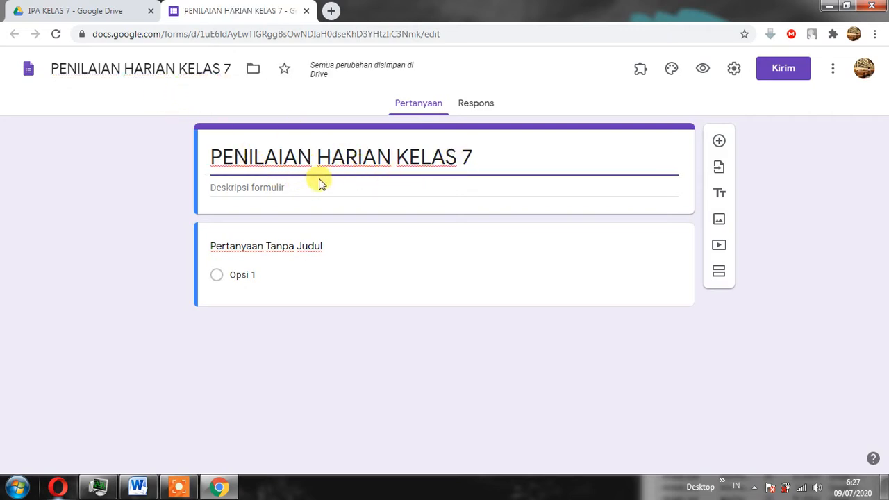
Enter "BESARAN DAN TURUNAN" as the form description.
left_click(295, 185)
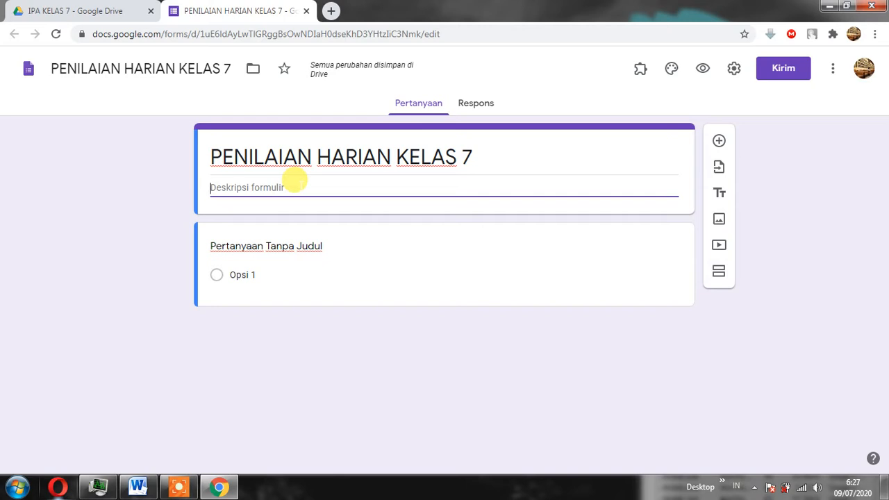
type("BE")
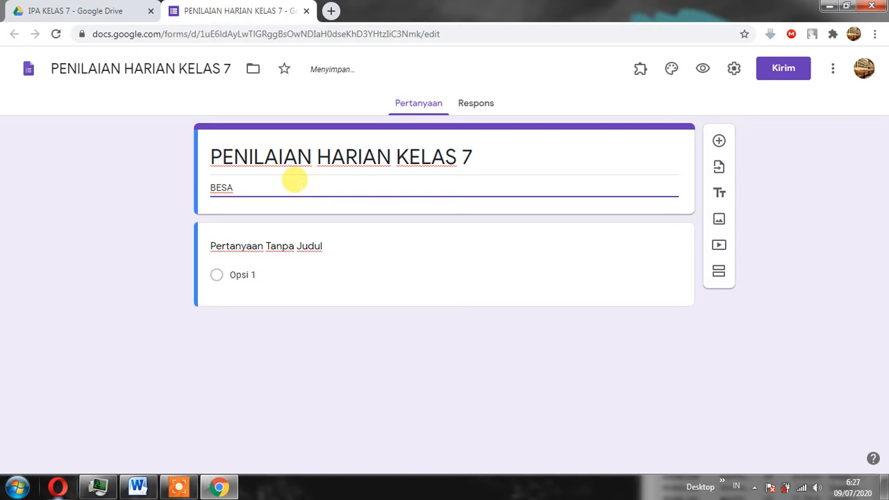
type("SARAN DAN TURUNAN")
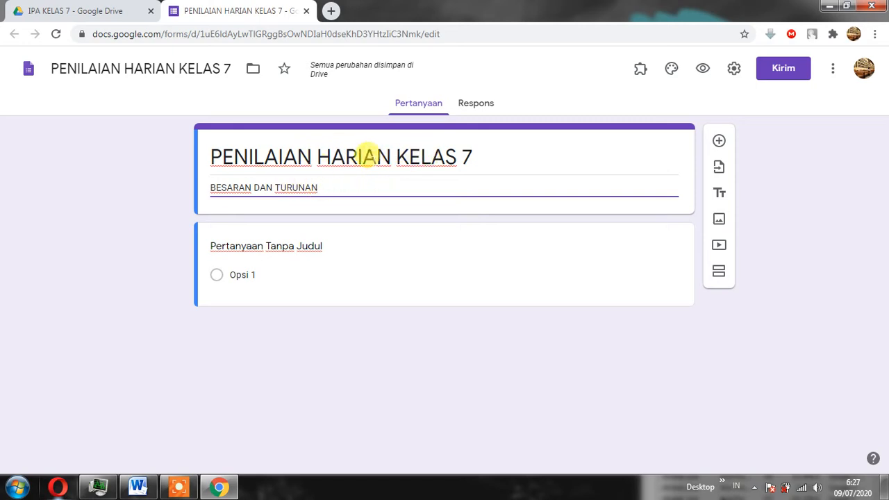
Replace the form's heading title with "IDENTITAS PESERTA DIDIK".
triple_click(368, 154)
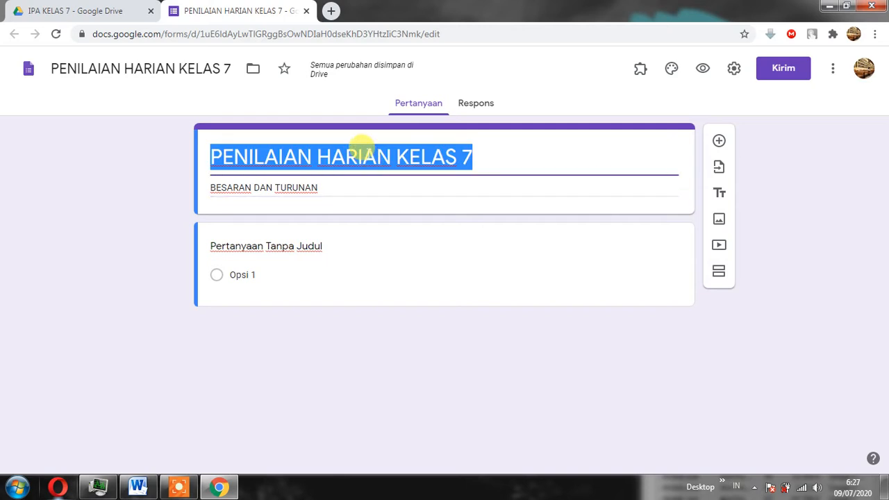
type("I")
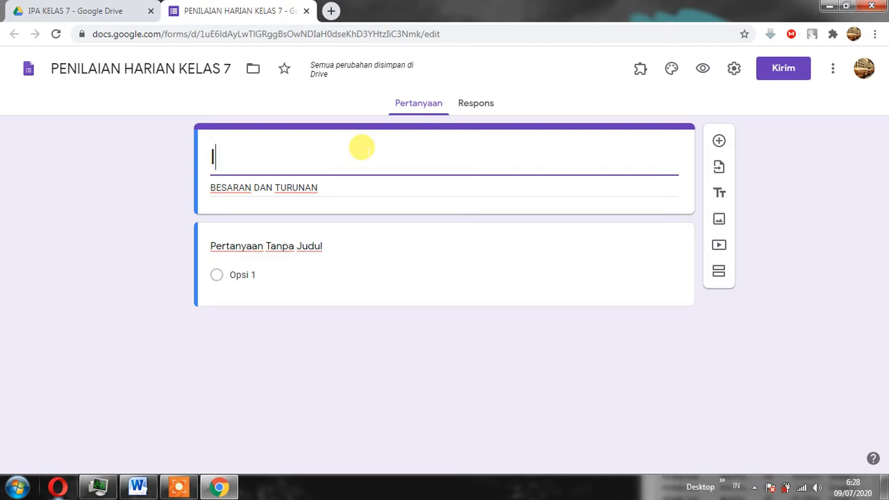
type("DEN")
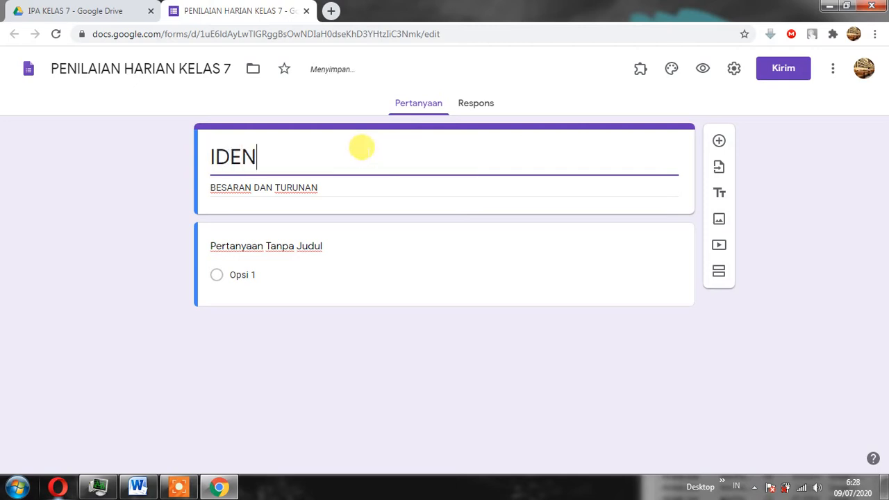
type("TITAS PESERTA DIDIK")
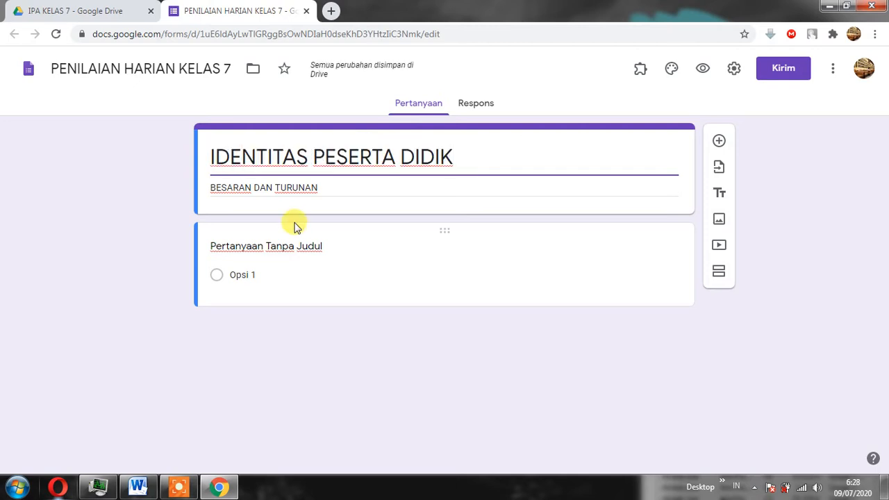
Turn the untitled first question into a required short-answer question titled "Nama".
left_click(264, 251)
type("N")
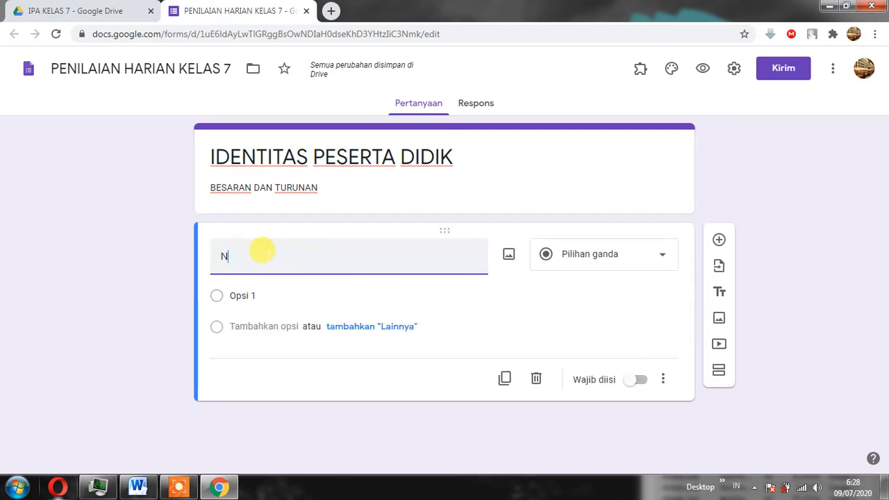
type("ama")
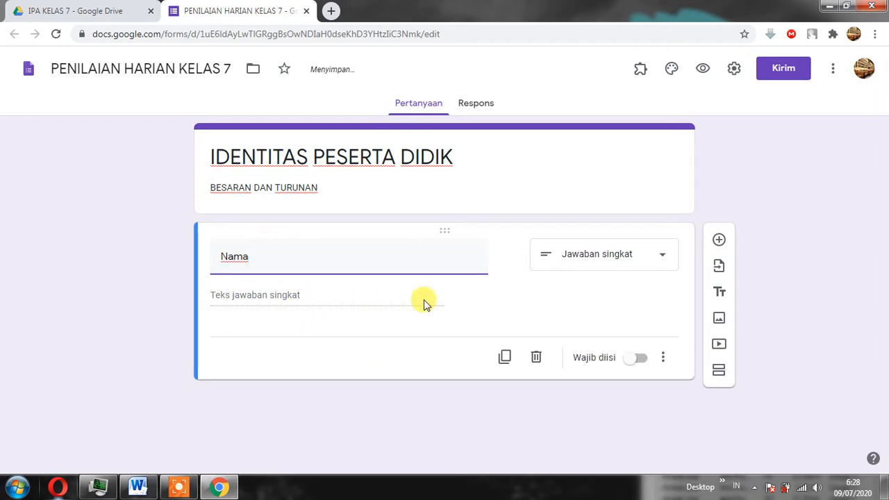
left_click(639, 360)
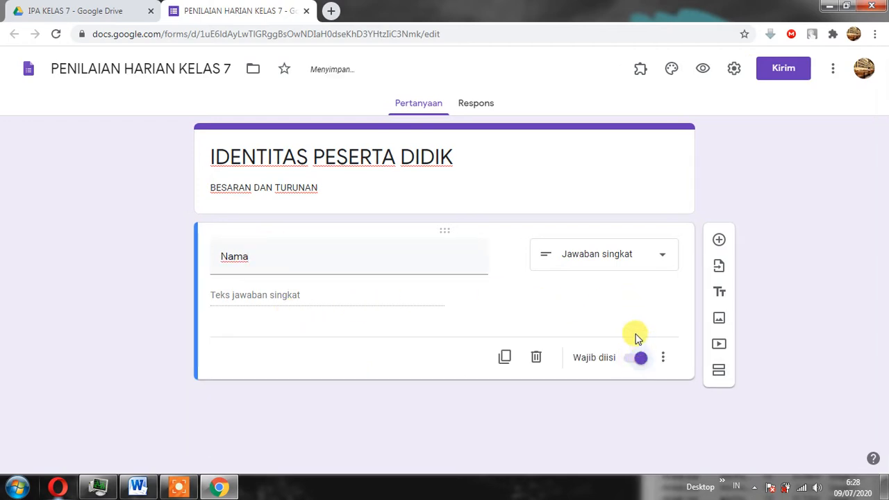
Add a question titled "kelas" below Nama and set its answer type to Drop-down.
left_click(719, 240)
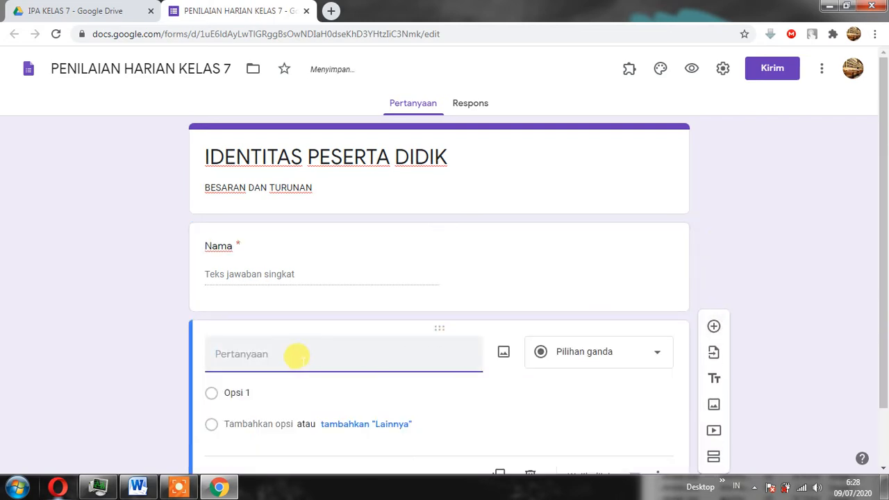
type("ke")
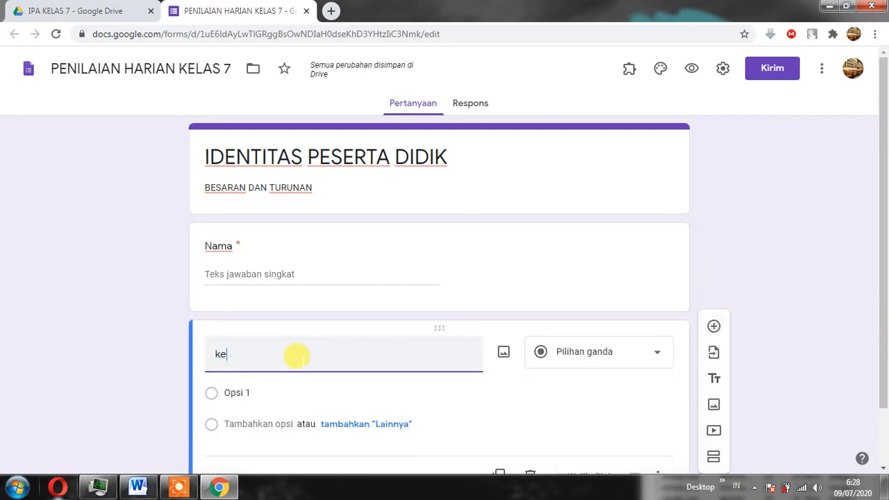
type("las")
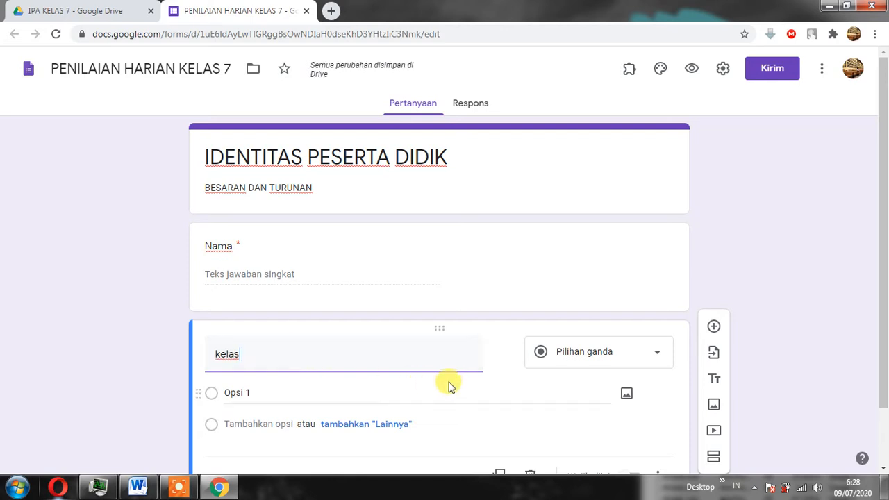
left_click(597, 356)
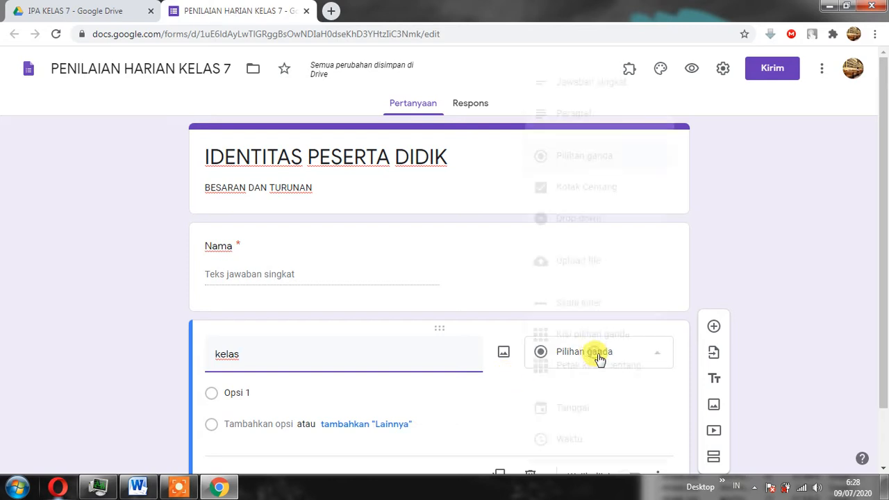
left_click(589, 227)
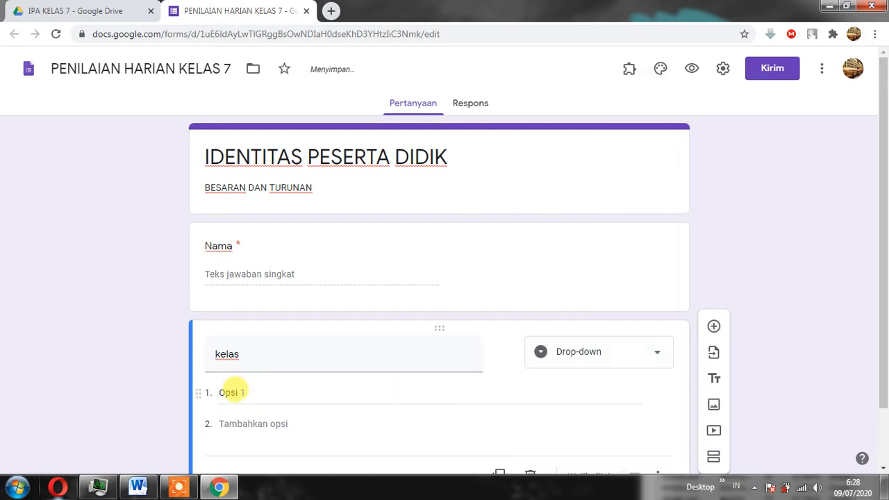
Give the kelas question the options 7A, 7B, 8A, 8B, 9A and 9B, and make it required.
left_click(232, 391)
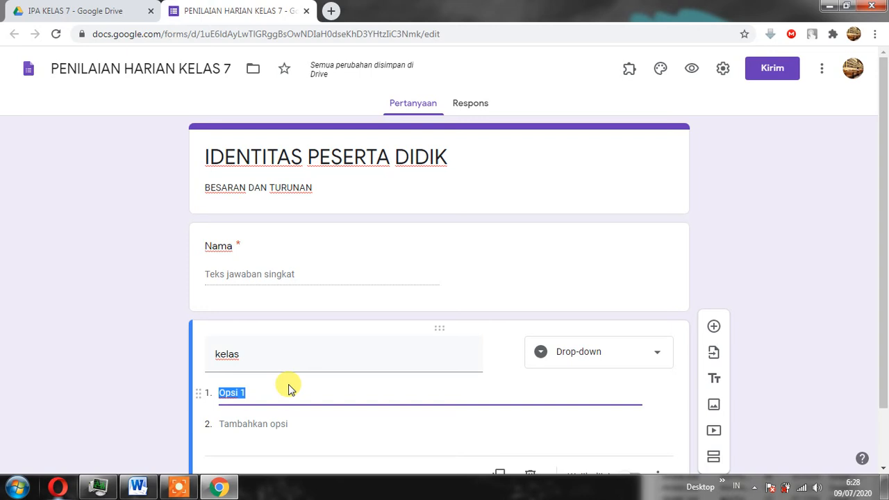
type("7A")
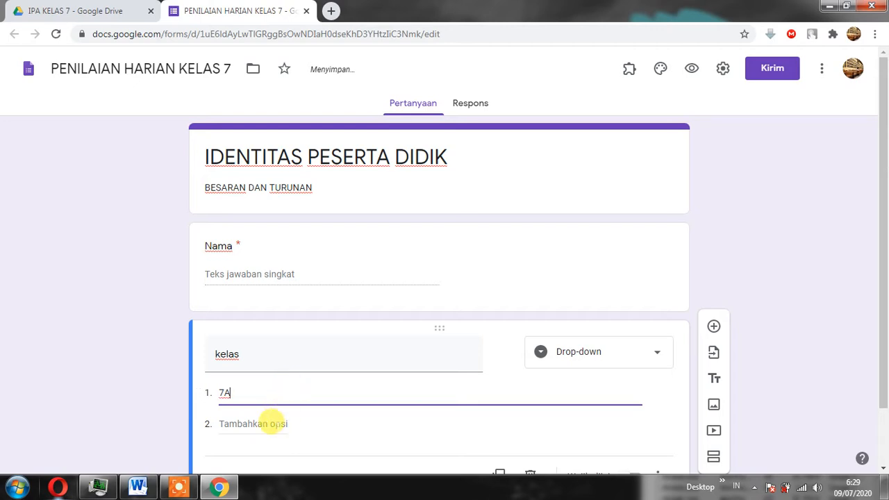
scroll(272, 422, "down", 1)
left_click(228, 355)
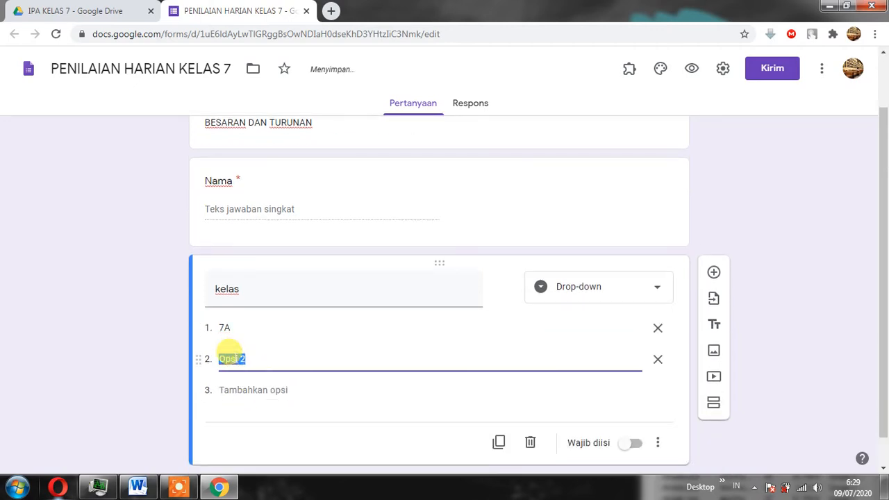
type("7B")
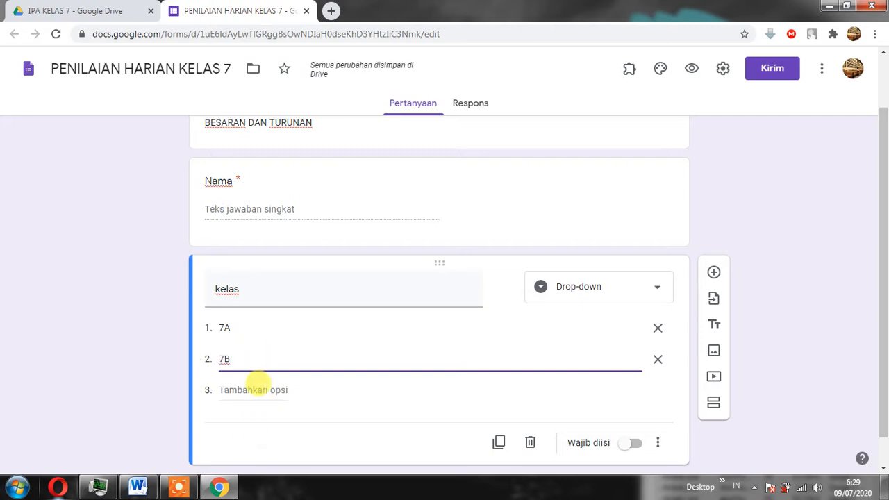
left_click(254, 389)
type("8A 8B 9A 9B")
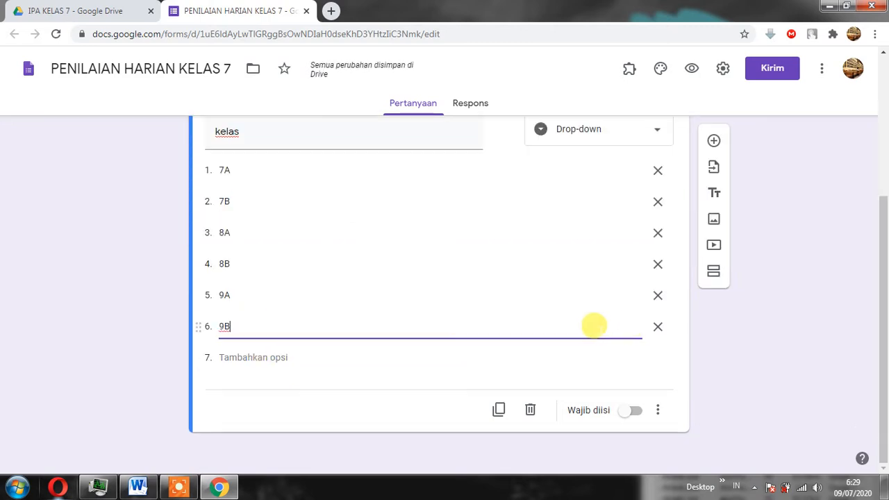
left_click(638, 415)
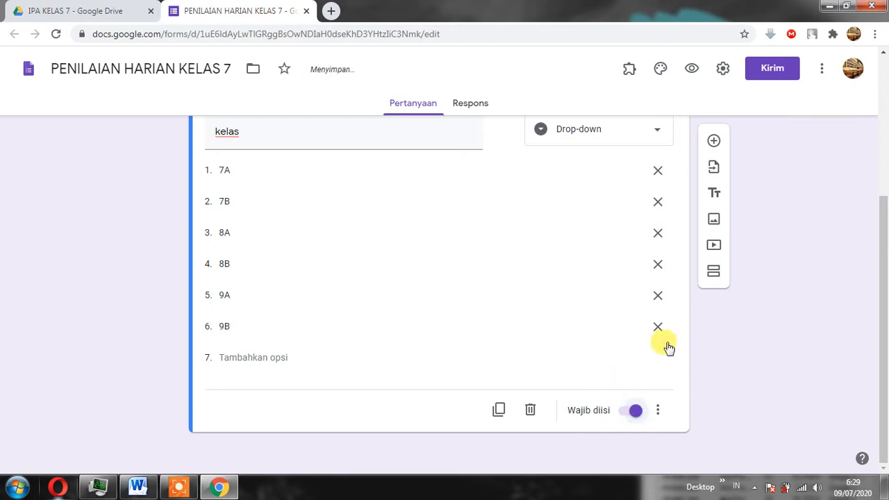
Add a required short-answer question titled "Mata Pelajaran" below the kelas question.
scroll(665, 348, "up", 1)
scroll(661, 317, "up", 2)
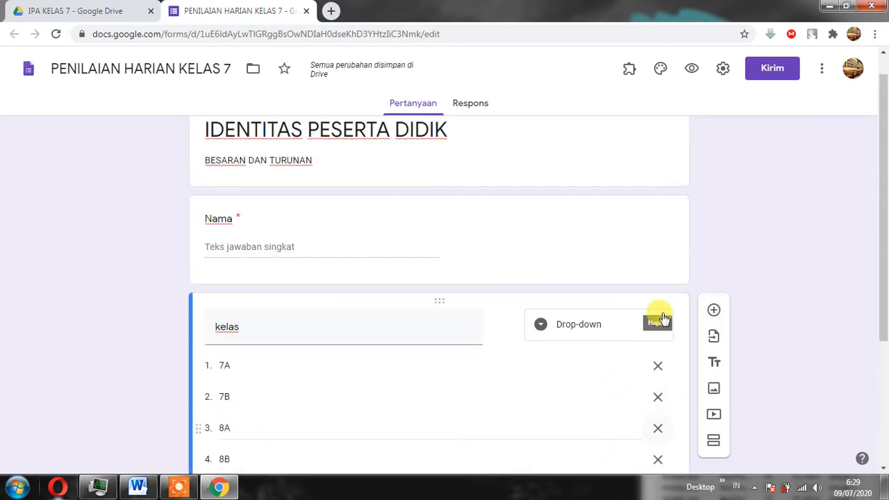
scroll(662, 314, "down", 3)
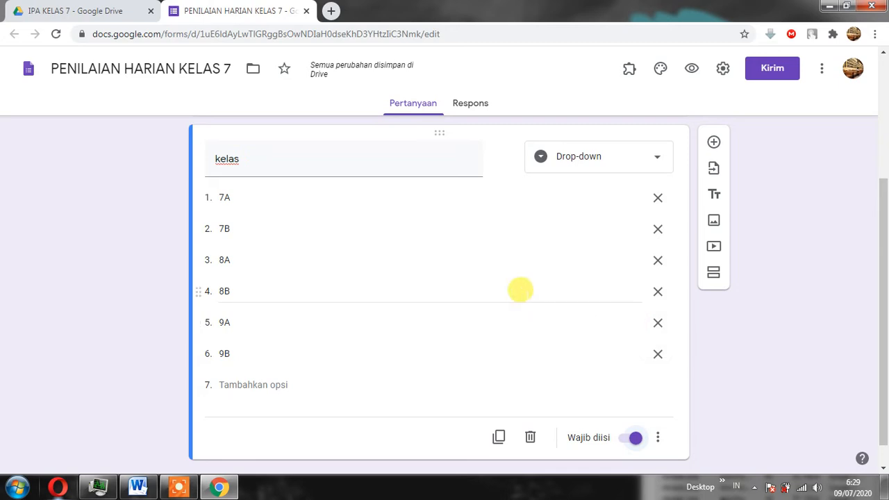
scroll(479, 277, "up", 2)
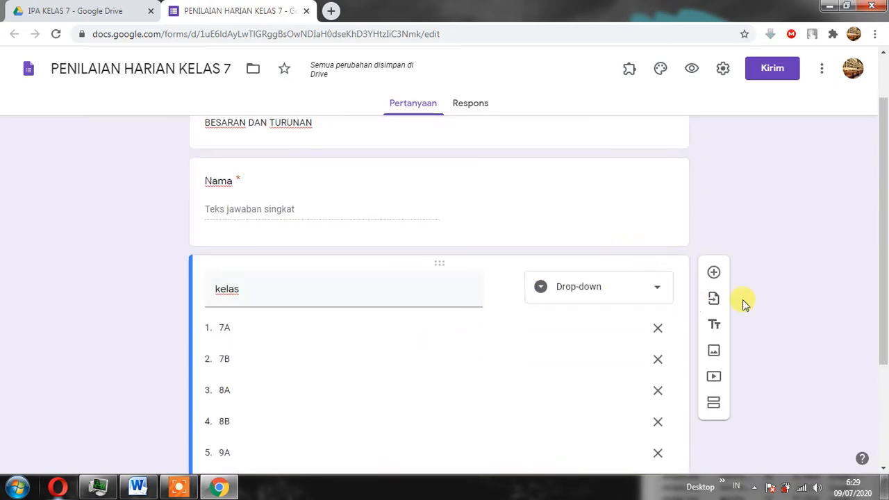
left_click(714, 274)
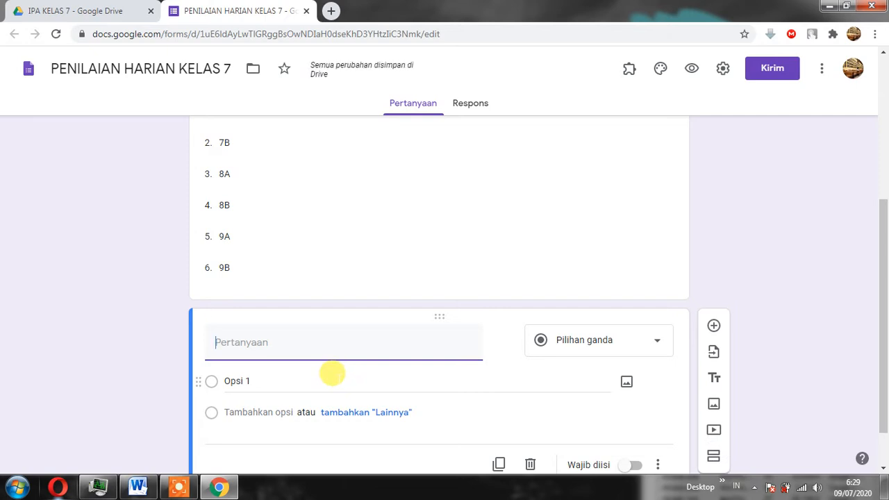
type("MATA")
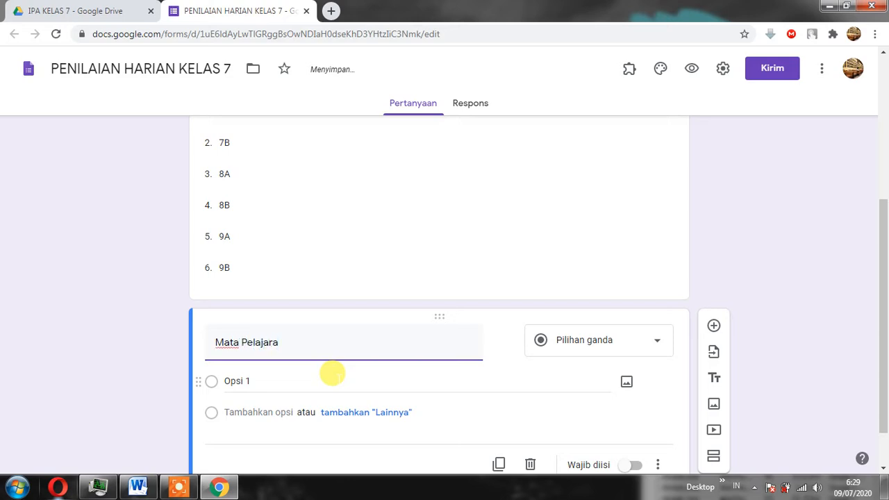
type("n")
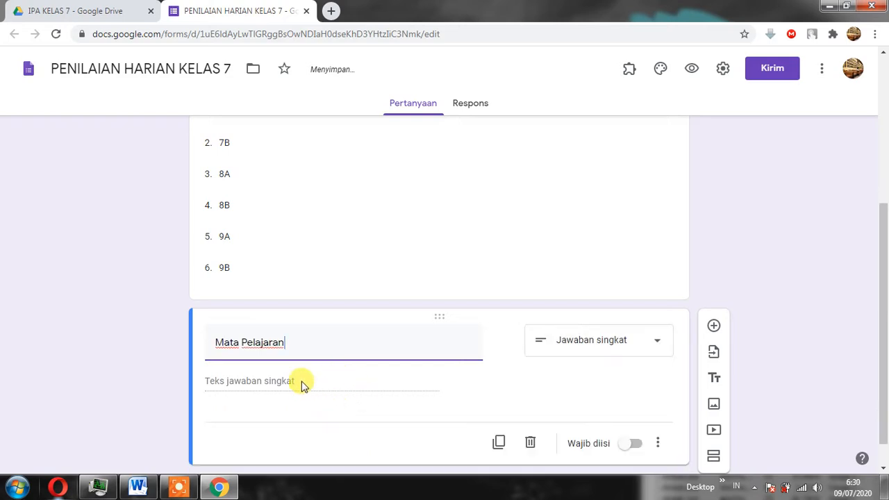
left_click(303, 384)
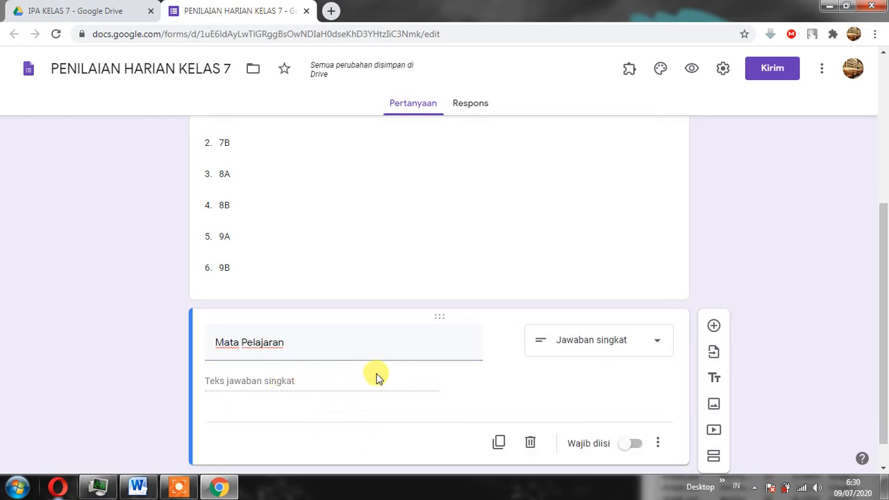
left_click(638, 445)
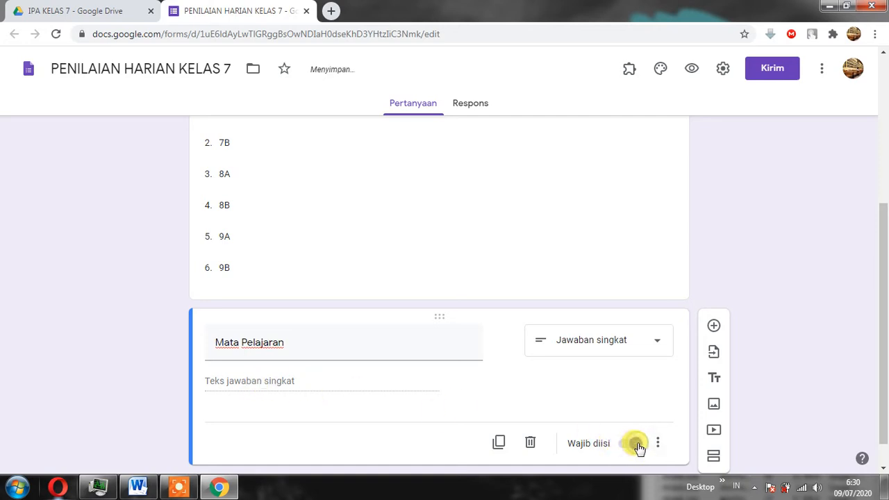
Add a date question titled "Tanggal" below Mata Pelajaran.
scroll(706, 321, "down", 1)
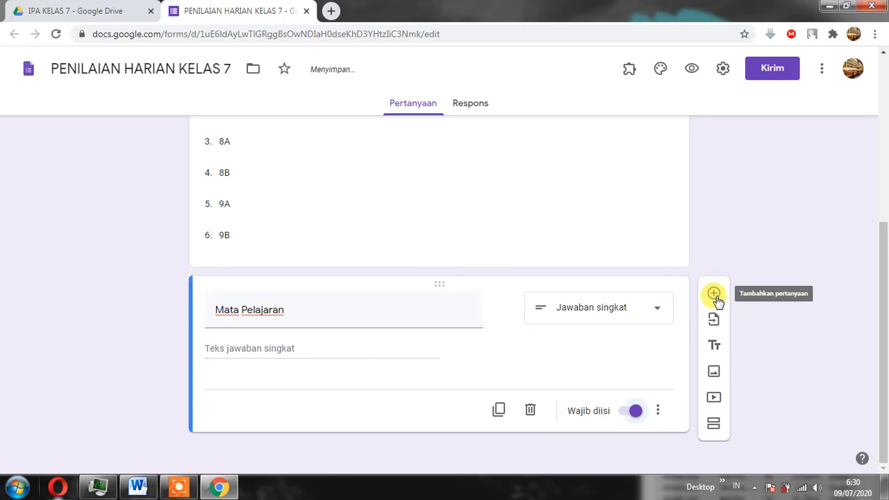
left_click(714, 292)
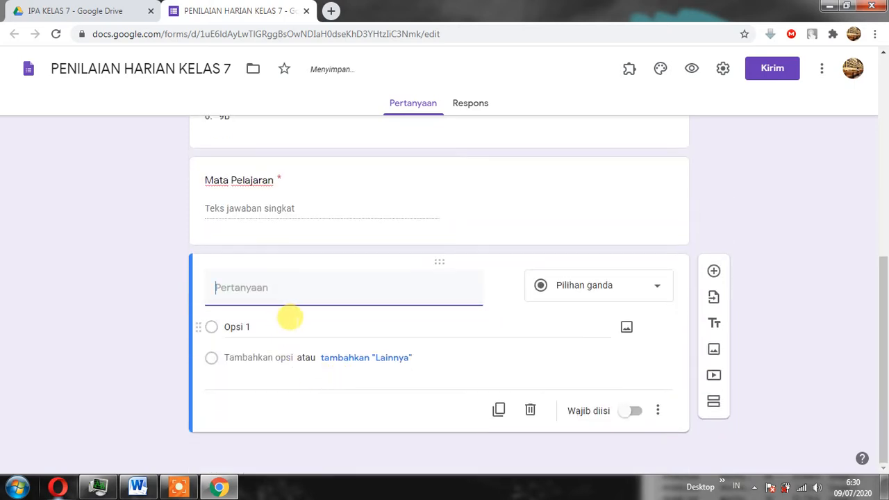
type("tangga")
key("Tab")
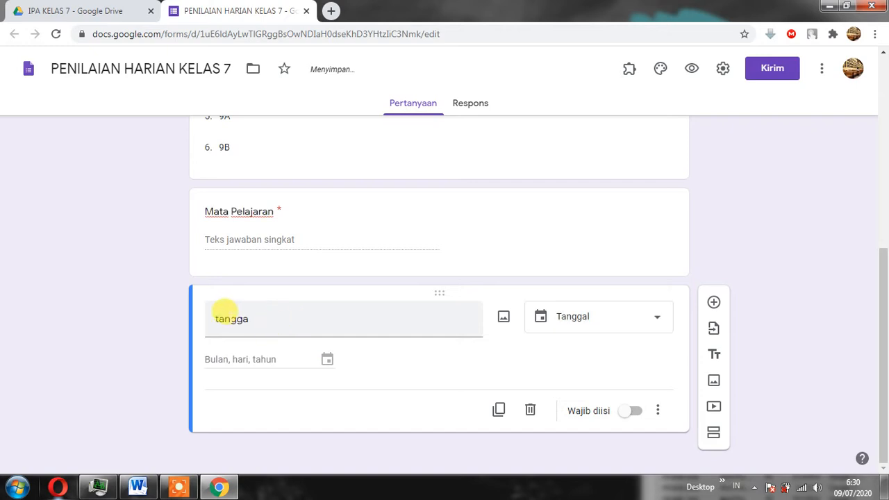
double_click(257, 316)
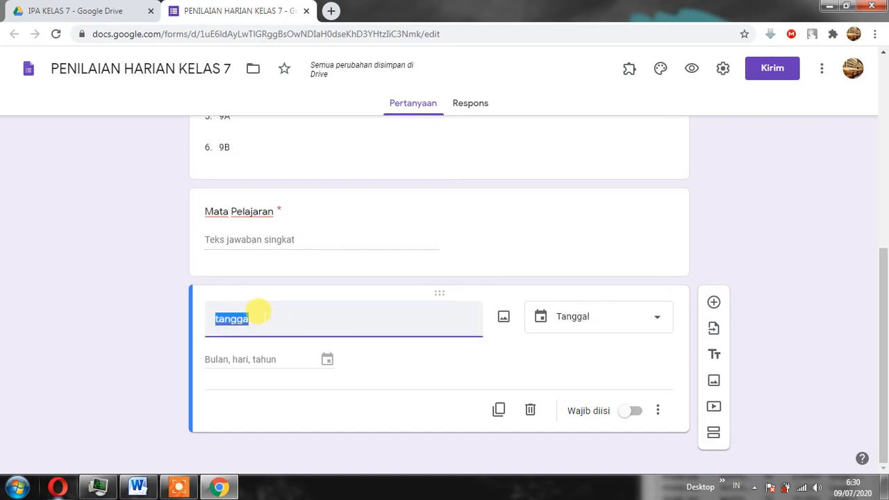
left_click(264, 318)
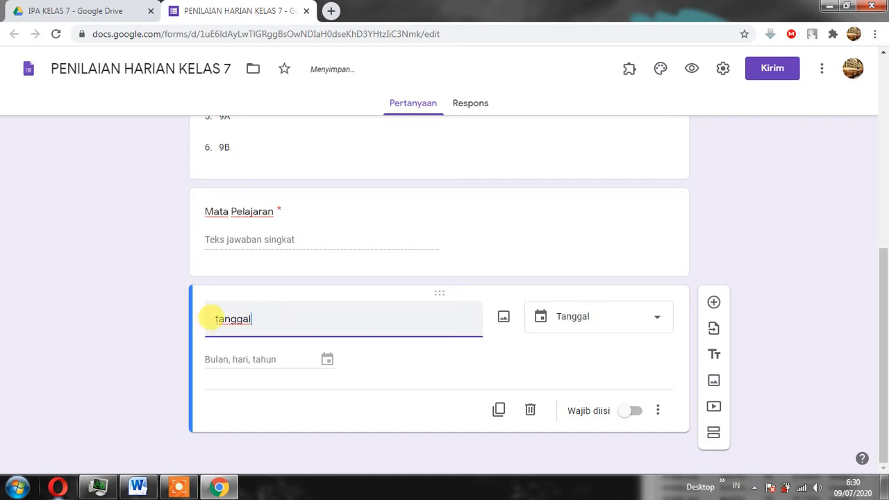
left_click(218, 319)
key("BackSpace")
type("T")
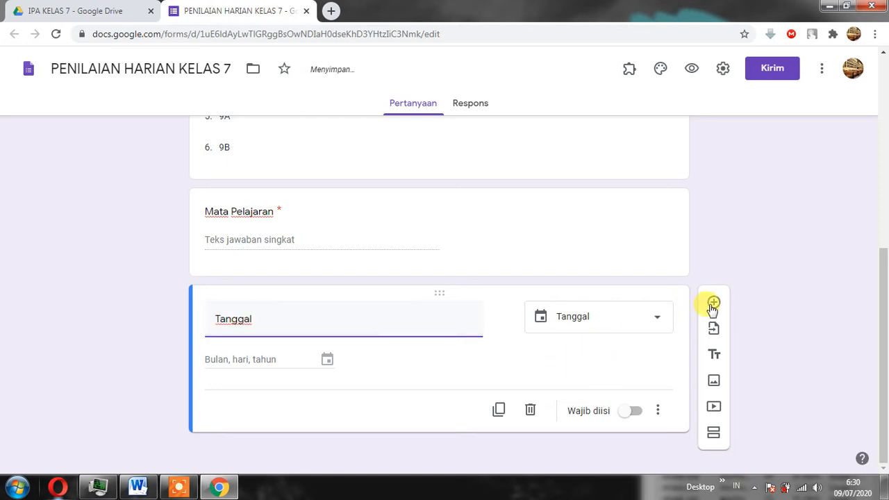
Make the Tanggal question required and add a short-answer question titled "token" below it.
left_click(634, 415)
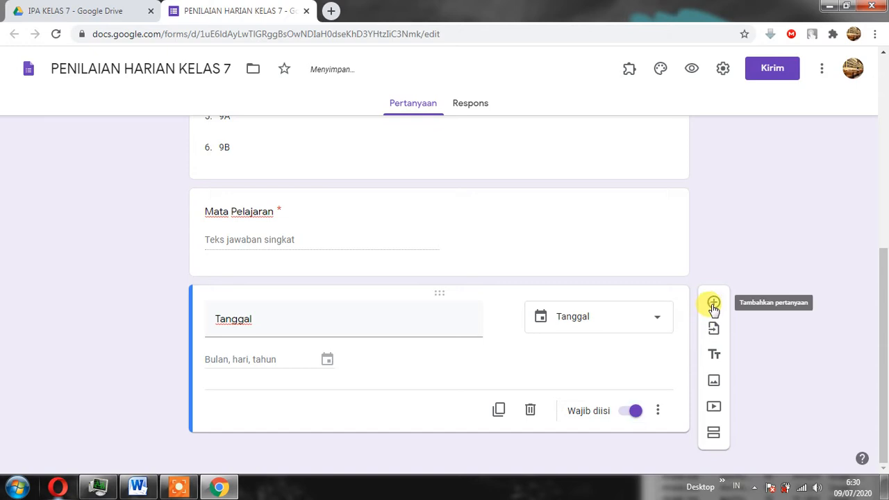
left_click(713, 302)
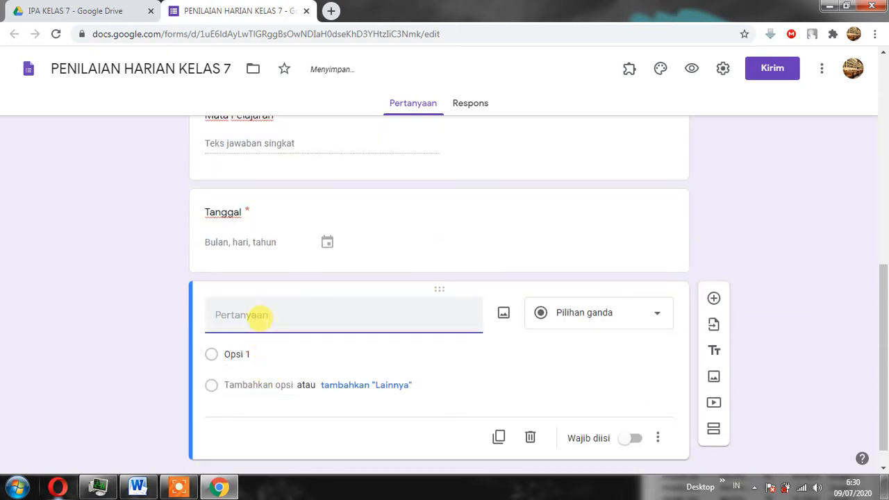
type("tp")
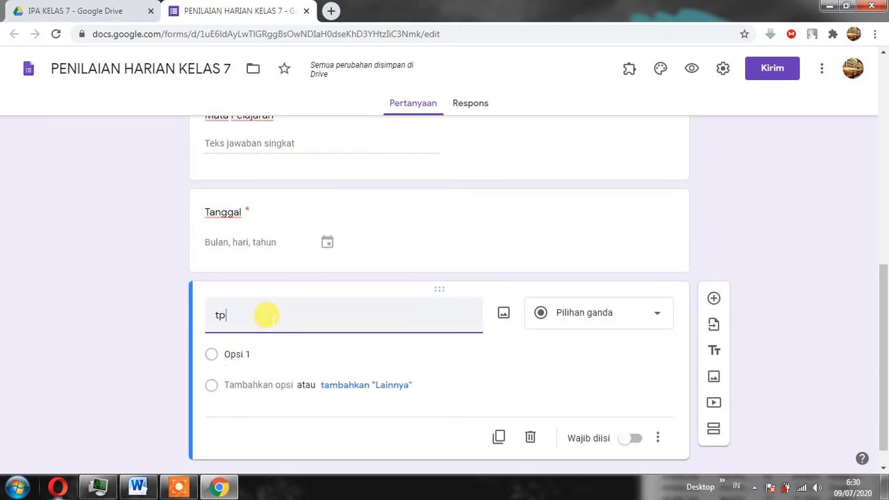
type("ken")
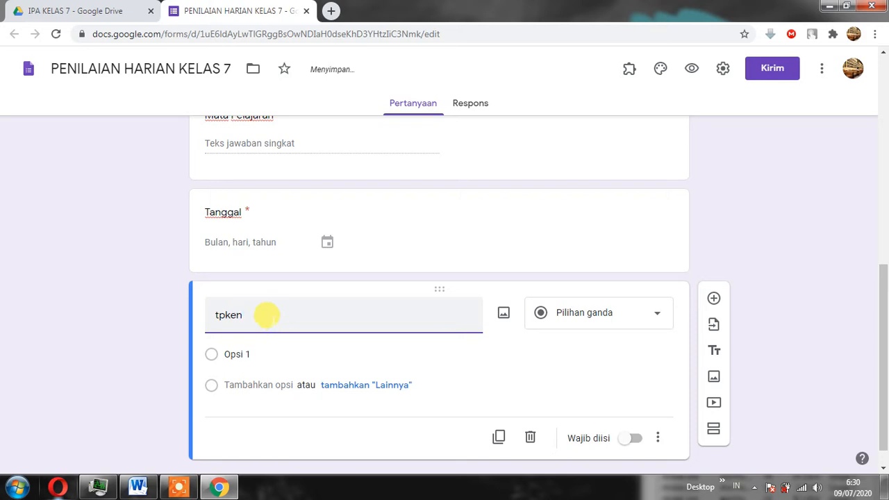
left_click(225, 315)
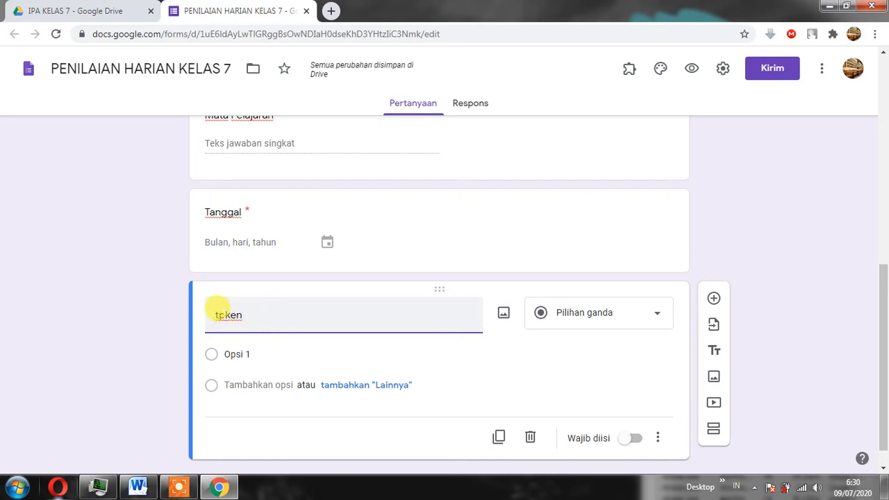
key("BackSpace")
type("o")
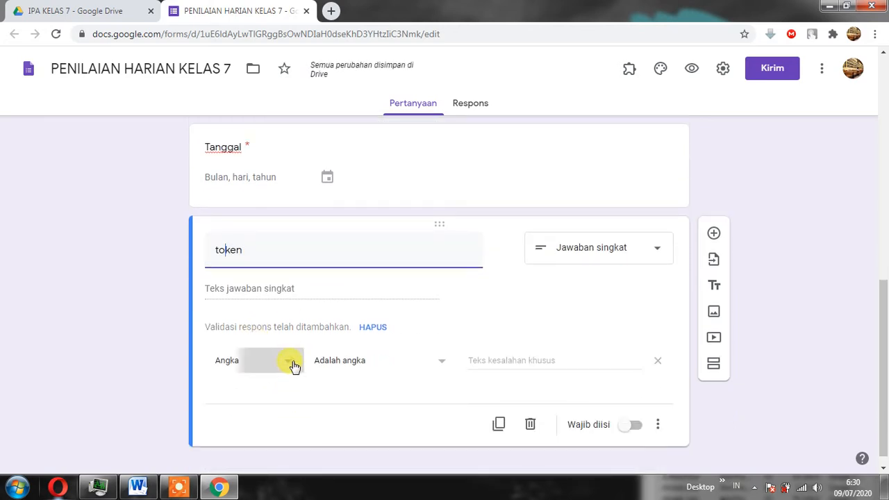
Set the token question's response validation to Teks, Berisi, and enter the test's access token as the text to match.
left_click(291, 362)
left_click(248, 392)
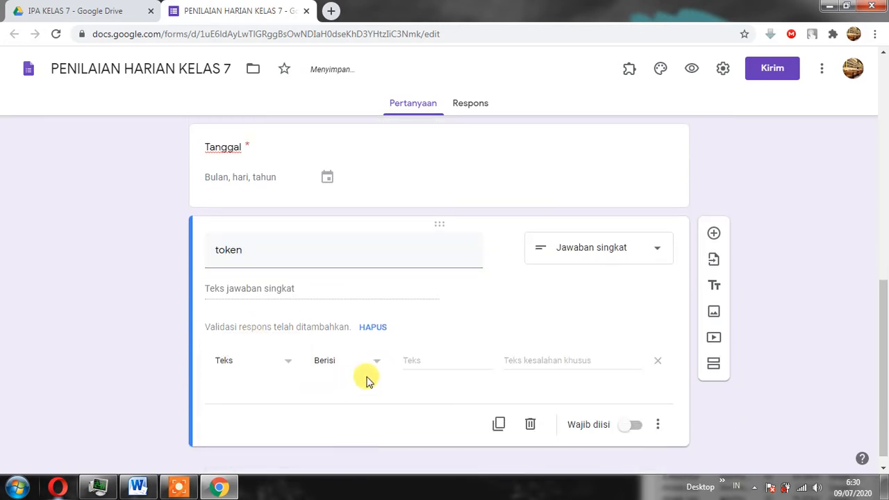
left_click(432, 354)
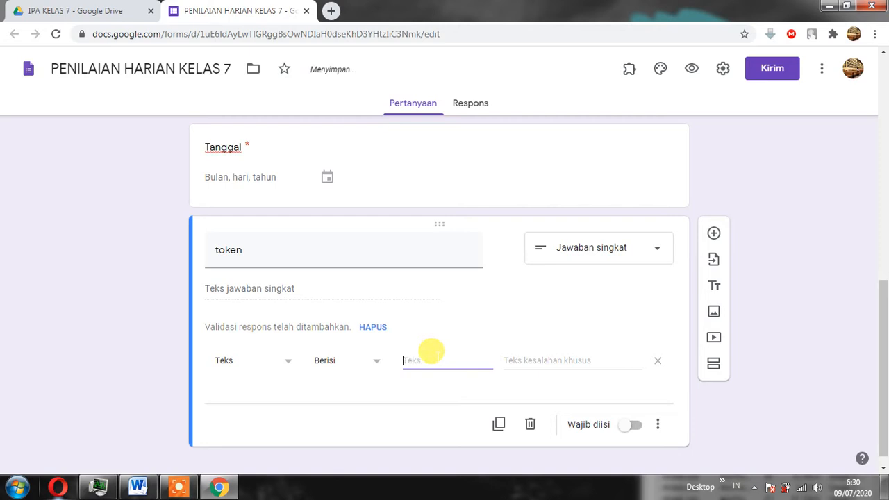
type("AA1234")
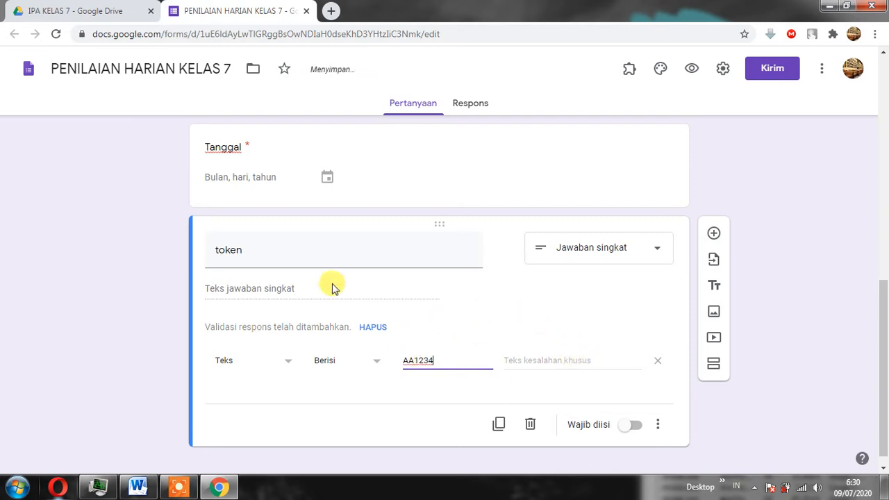
Capitalize the first letter of the token question's title so it reads "Token".
left_click(216, 246)
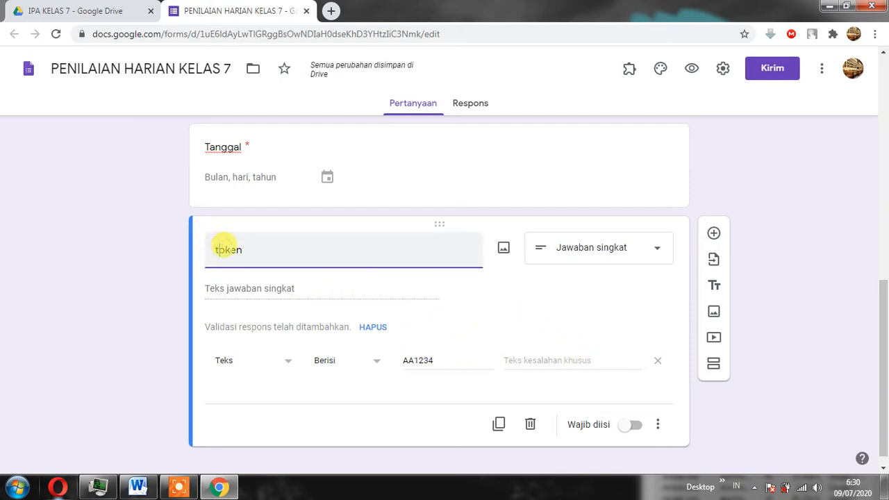
key("BackSpace")
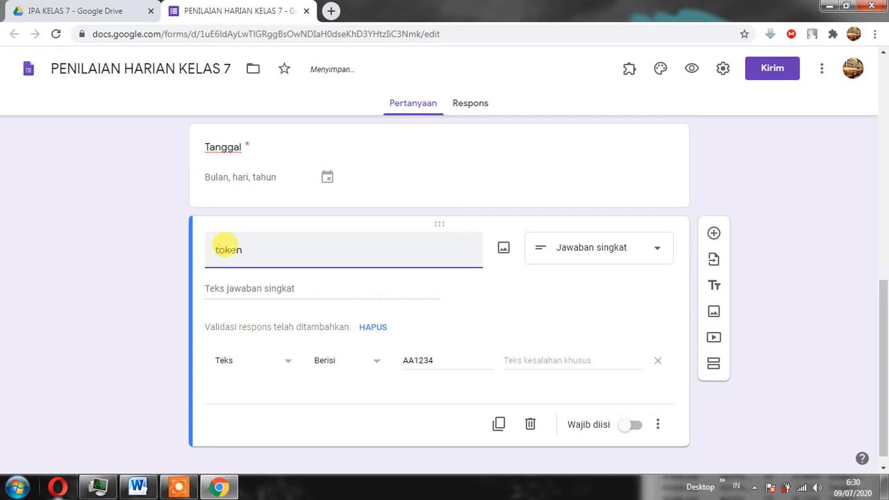
key("BackSpace")
type("T")
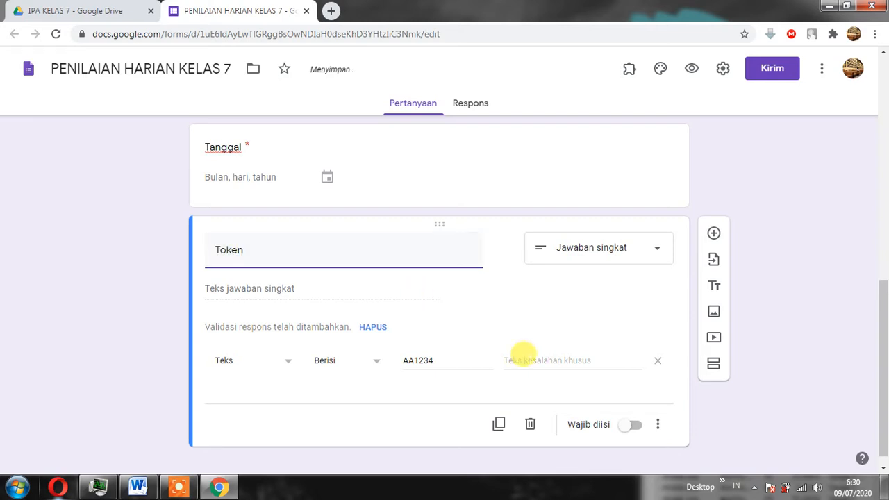
Give the Token validation the custom error text "TOKEN TIDAK VALID" and make the question required.
left_click(543, 360)
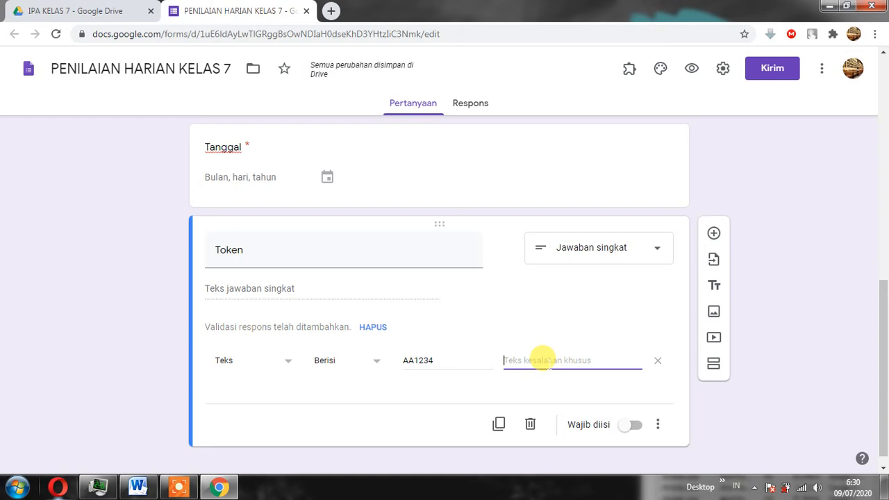
type("T")
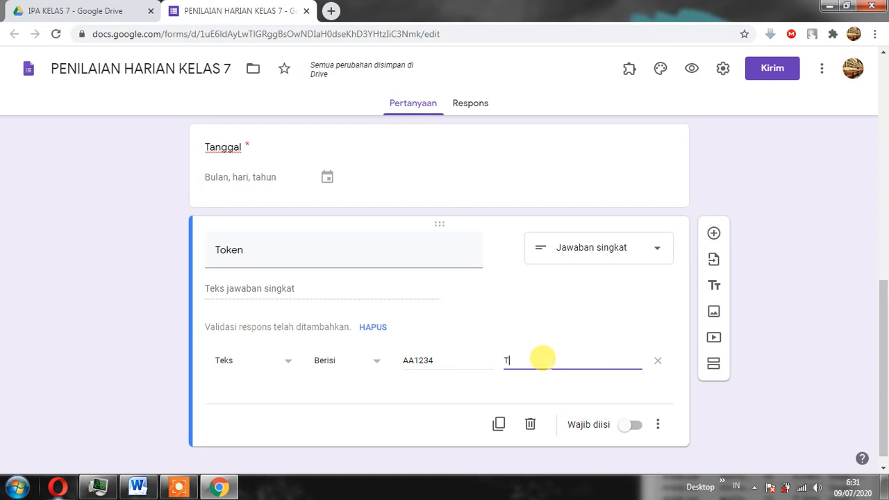
type("OKEN TIDA")
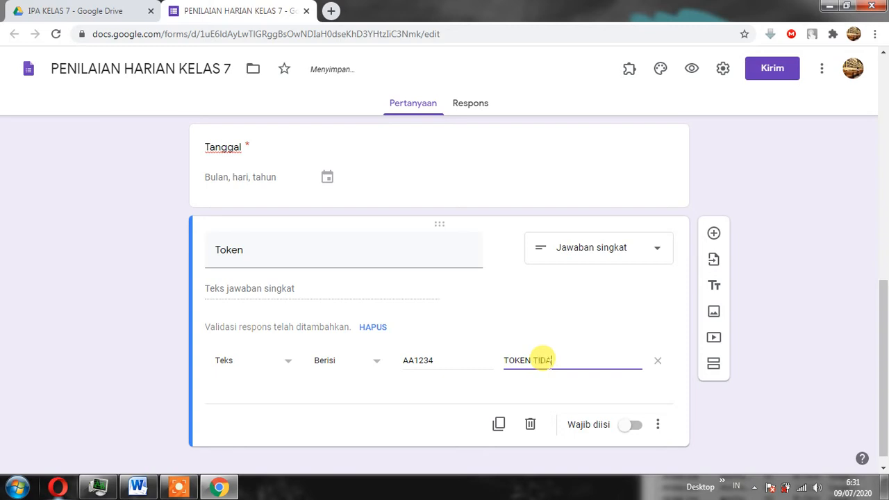
type("K VALID")
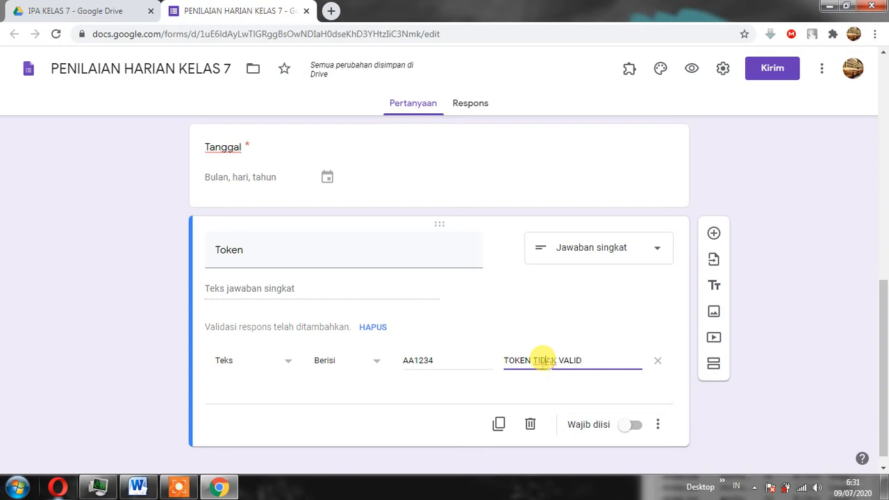
left_click(631, 425)
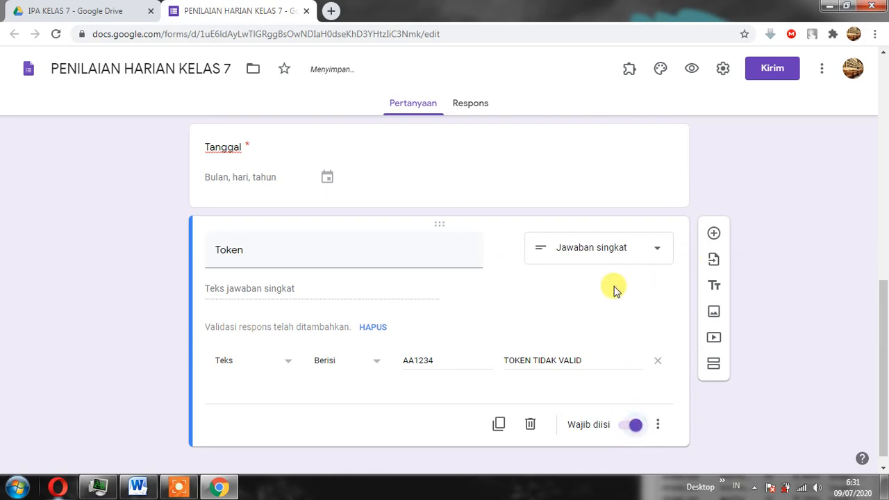
Review the whole identity section of the form, from the IDENTITAS PESERTA DIDIK header through the Token question.
scroll(611, 285, "up", 3)
scroll(601, 272, "up", 5)
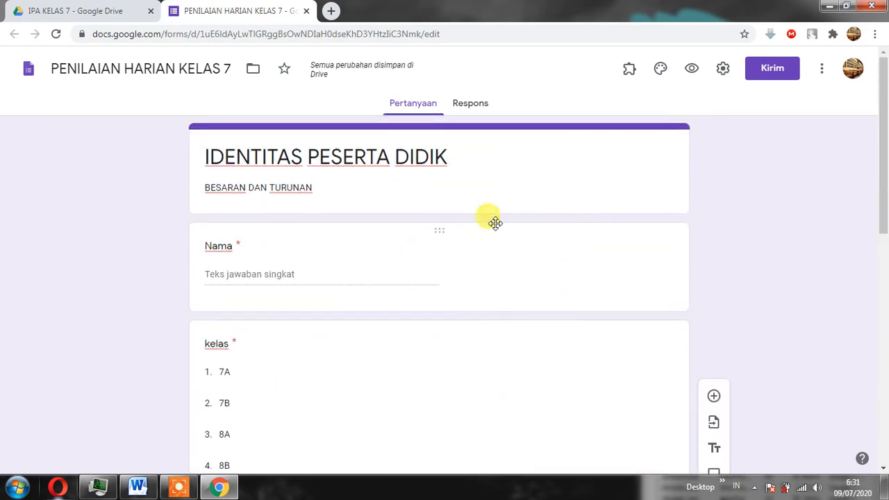
scroll(489, 233, "down", 4)
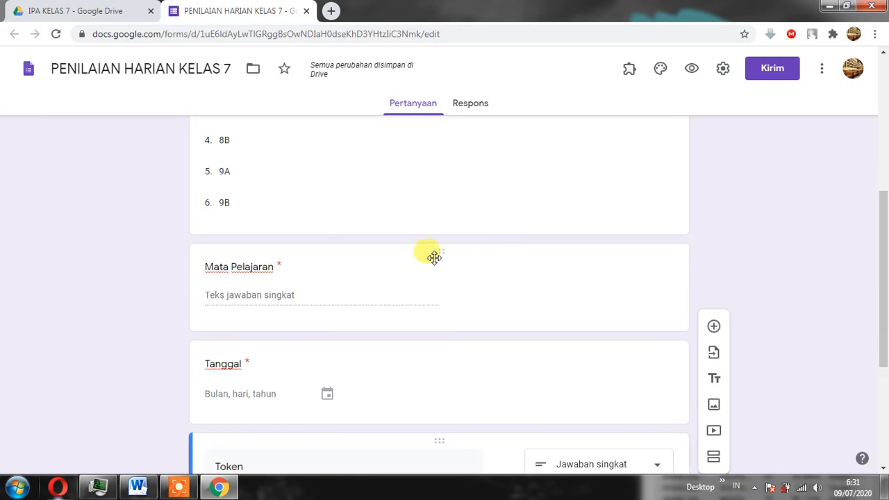
scroll(431, 254, "up", 5)
scroll(265, 304, "down", 6)
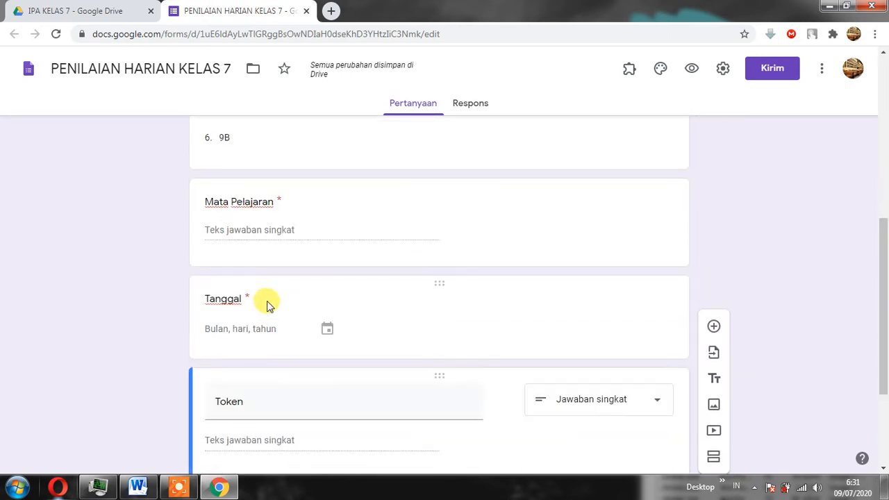
scroll(287, 276, "down", 2)
scroll(590, 343, "up", 8)
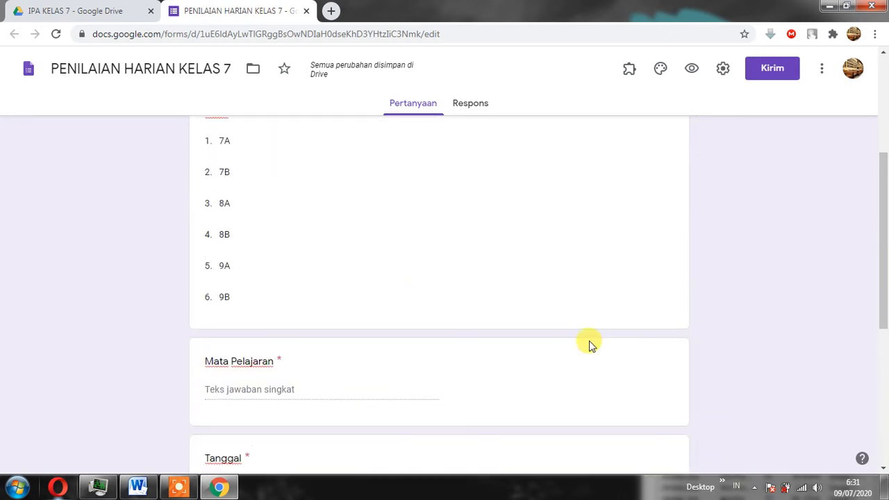
scroll(601, 345, "down", 8)
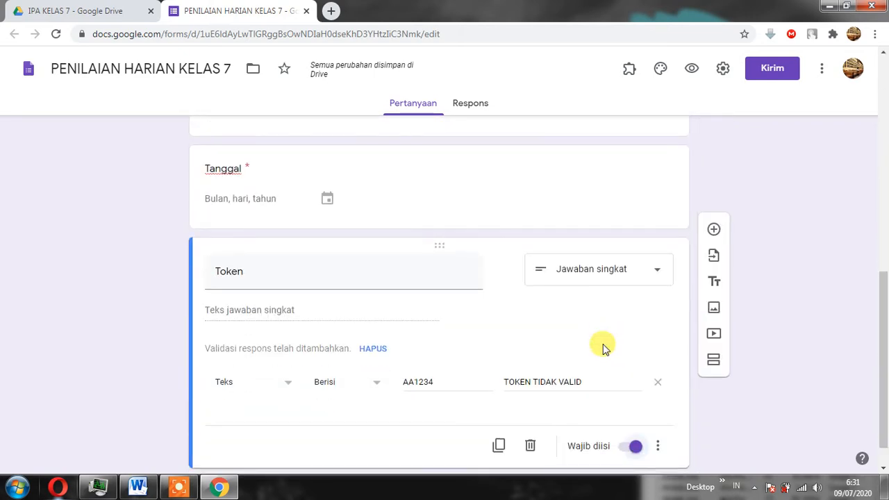
scroll(595, 336, "up", 8)
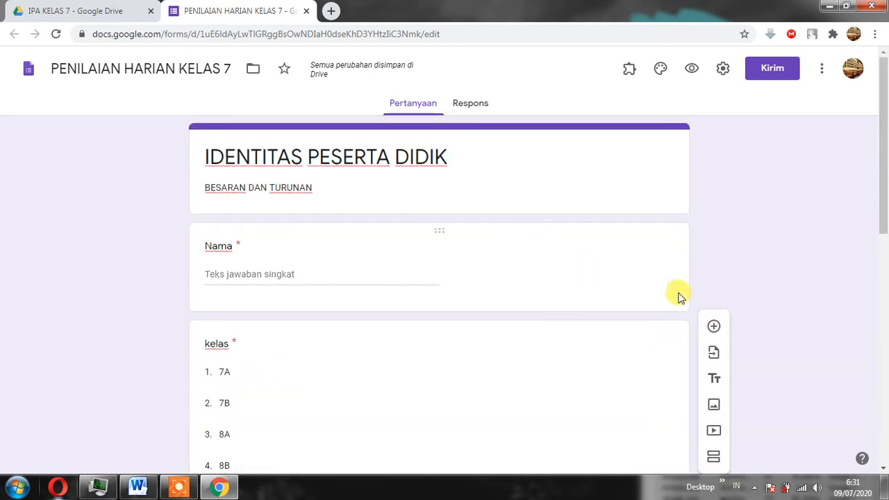
scroll(730, 347, "down", 3)
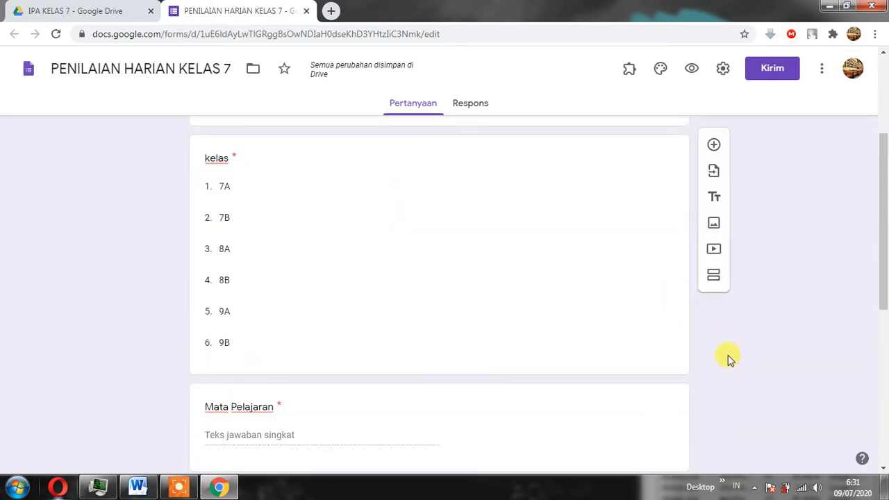
scroll(723, 360, "down", 3)
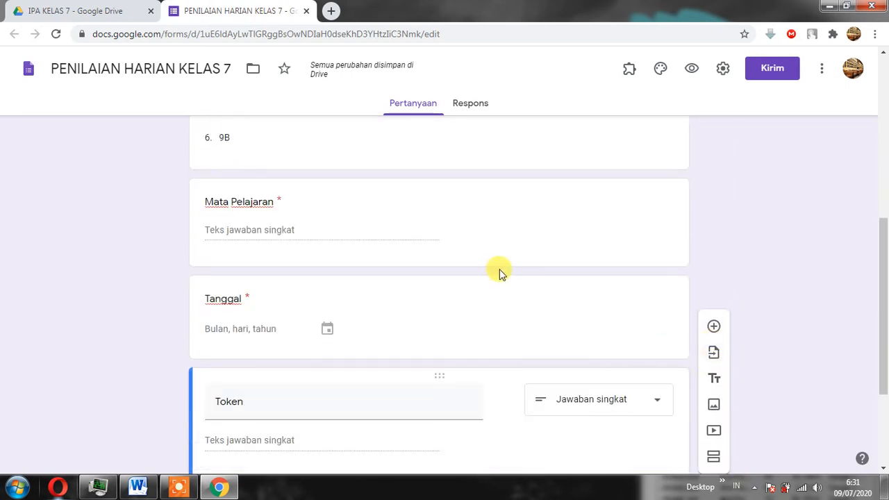
Add a new section to the form after the Token question.
scroll(597, 299, "down", 3)
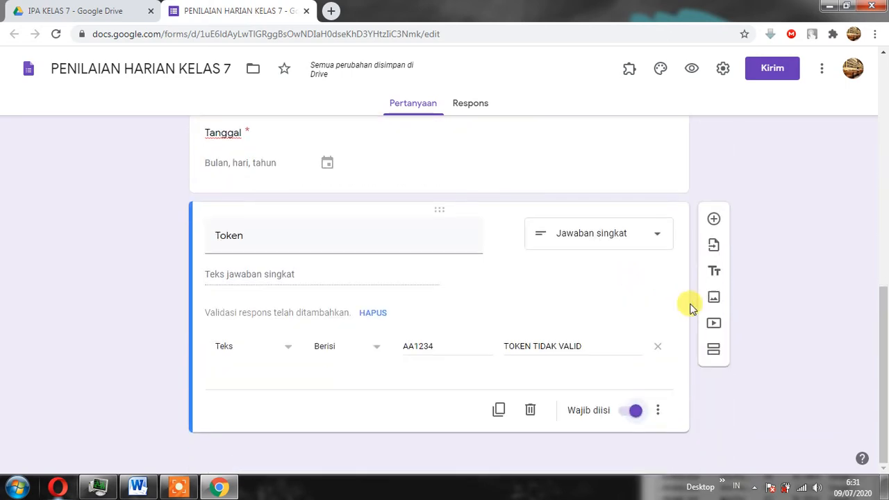
left_click(715, 353)
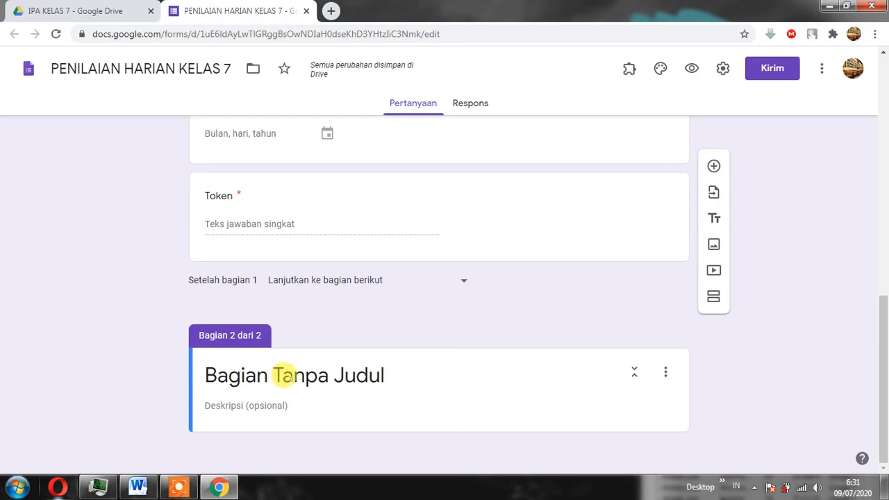
left_click(286, 373)
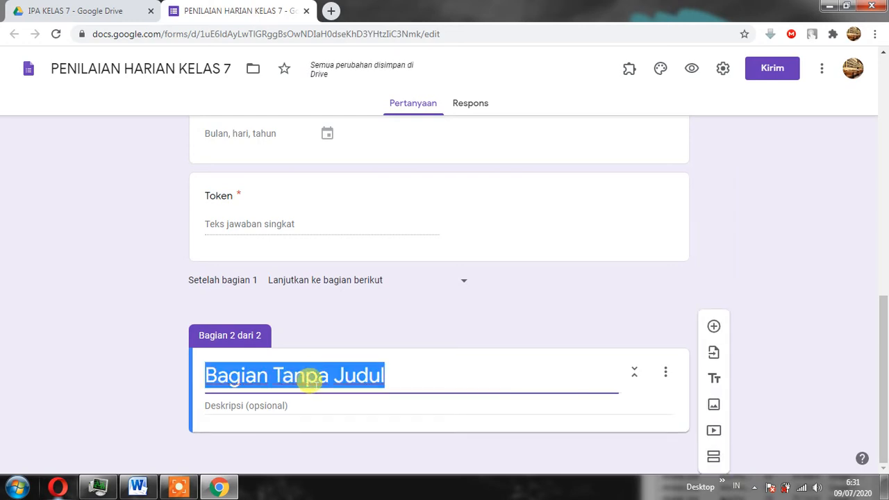
Switch to the Word exam document and copy the bold part I instruction beginning "Pilihlah salah satu jawaban yang paling benar".
left_click(138, 486)
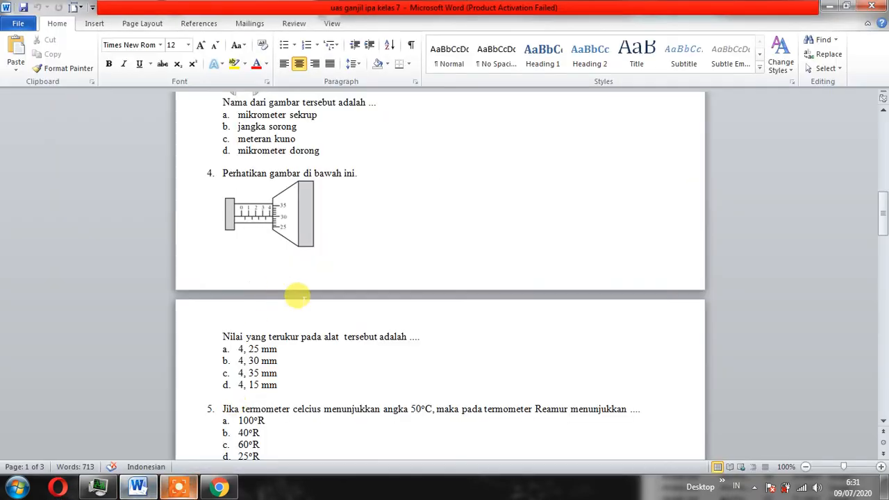
scroll(297, 295, "up", 10)
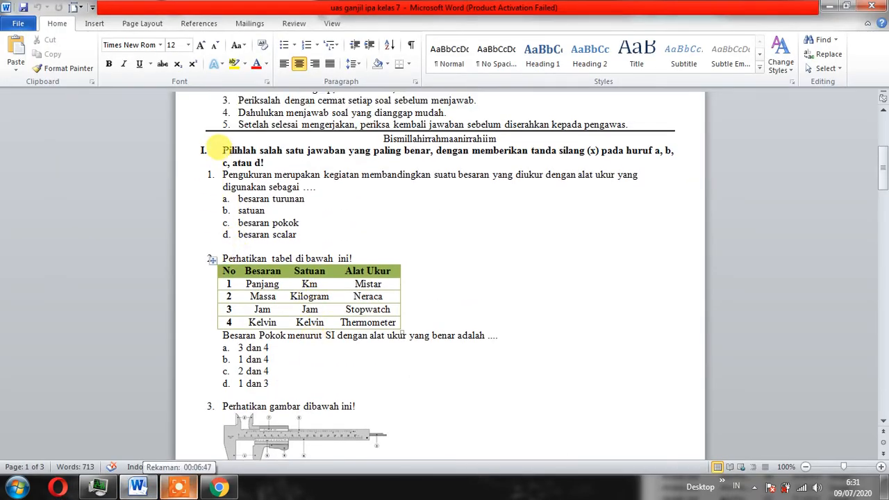
left_click_drag(221, 150, 265, 162)
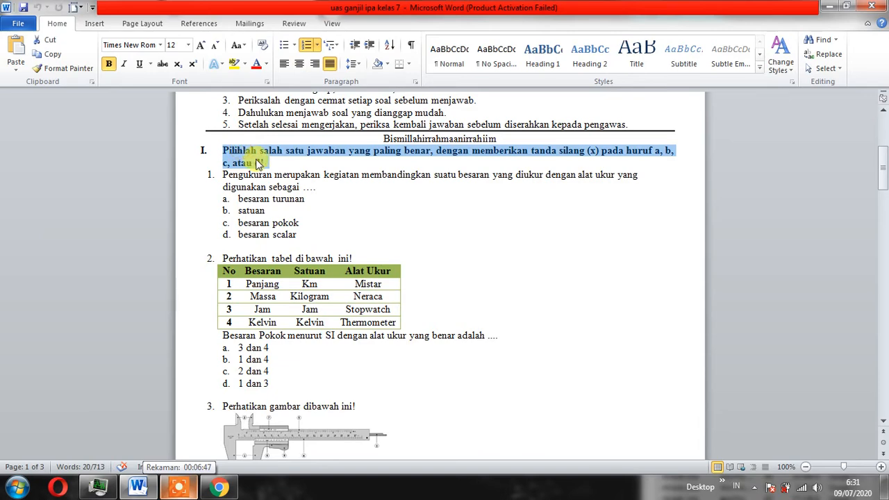
right_click(242, 152)
left_click(278, 170)
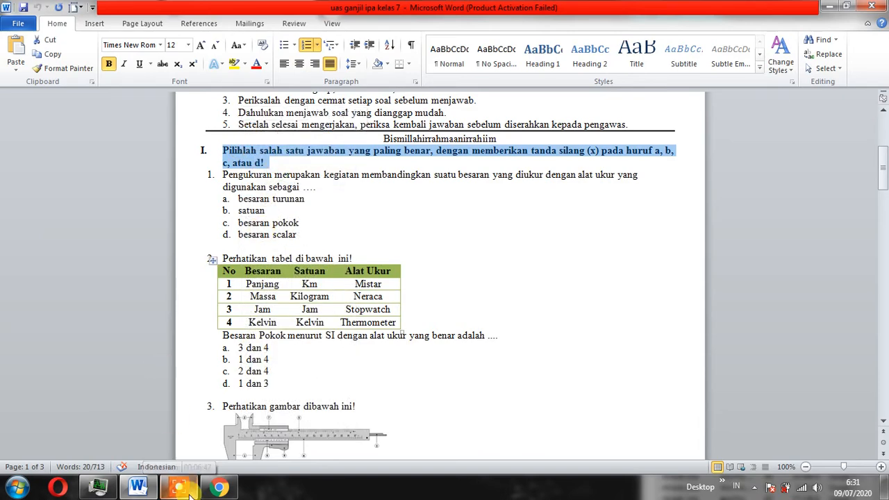
Switch back to the form and paste the copied instruction as the new section's title, without the leading numeral "I.".
left_click(137, 487)
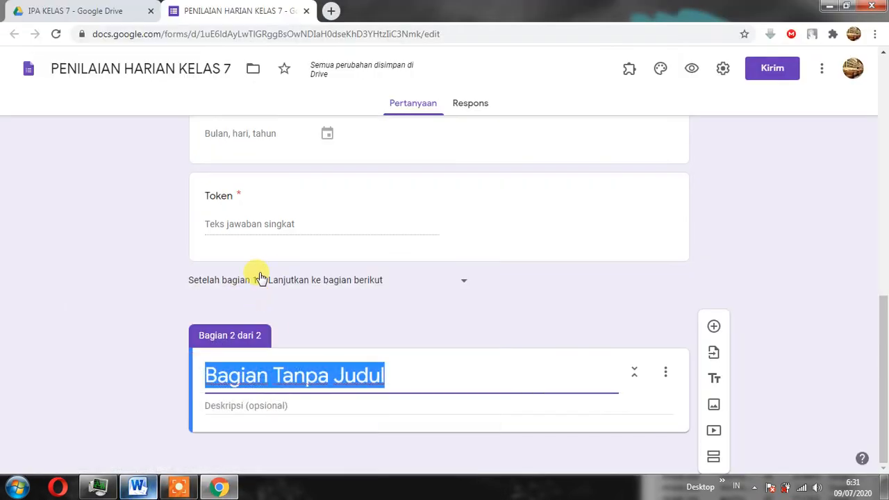
right_click(244, 373)
left_click(290, 240)
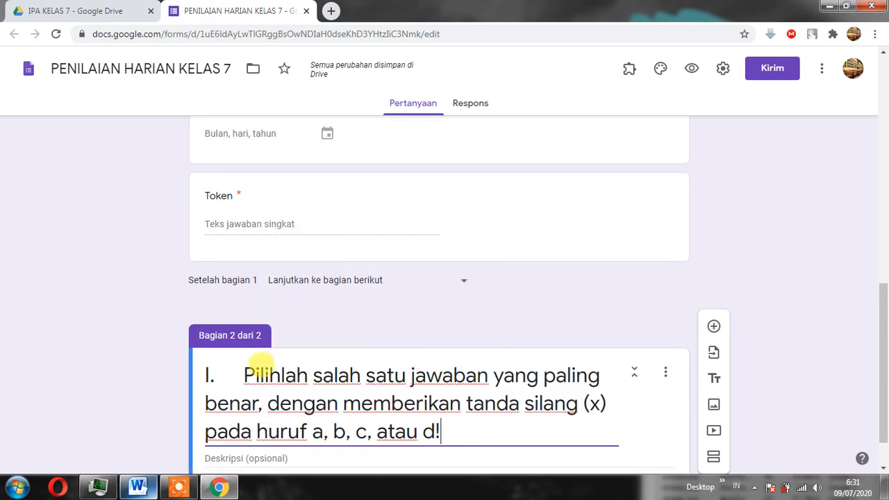
left_click(237, 368)
key("BackSpace")
key("BackSpace")
key("BackSpace")
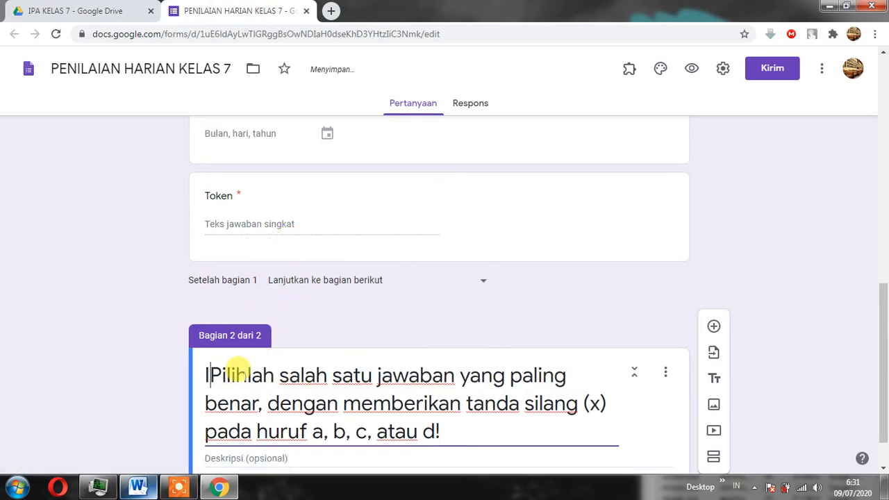
Fill in the new section's description with "PENILAIAN HARIAN IPA BAB I BESARAN DAN TURUNAN".
scroll(262, 375, "down", 1)
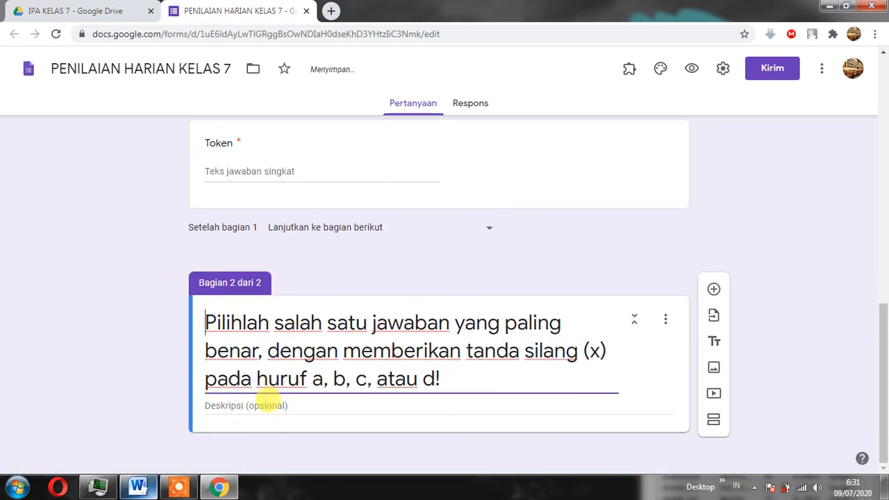
left_click(267, 405)
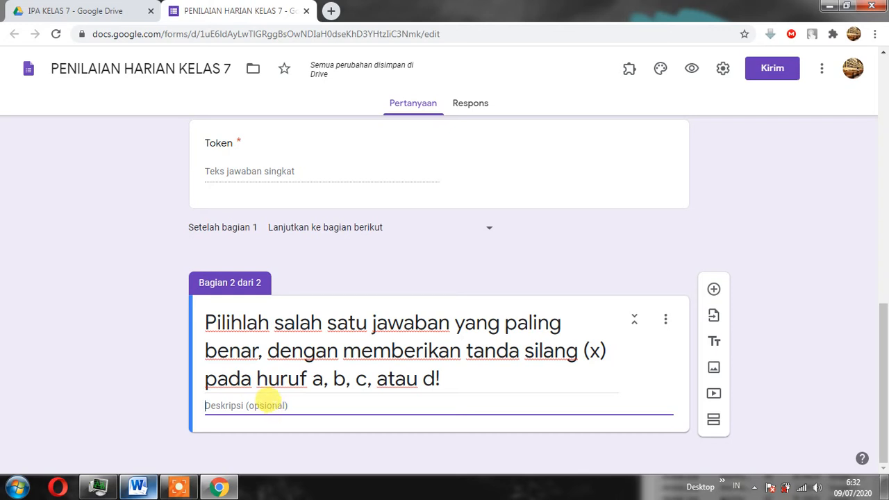
type("P")
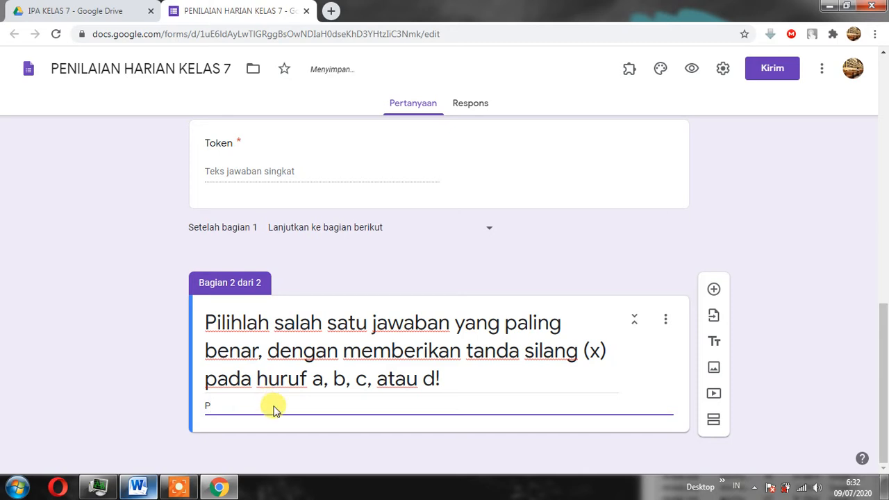
type("ENILA")
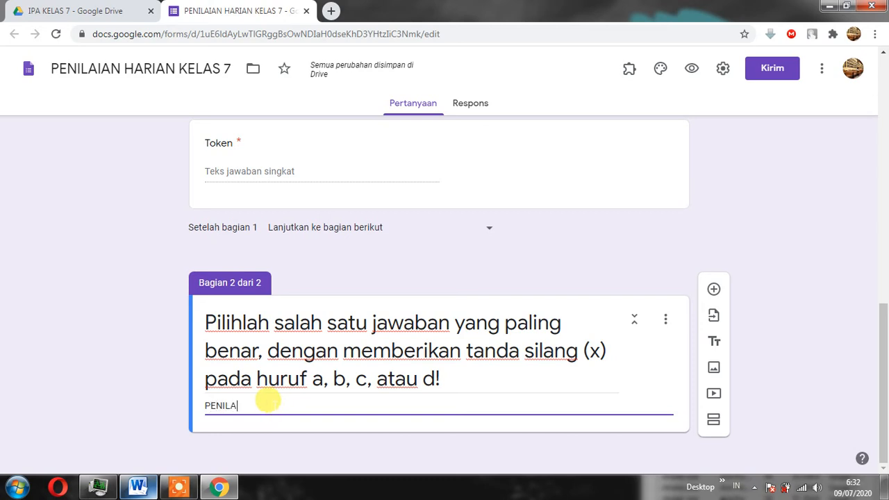
type("IAN HARIAN IPA BAB I BESARAN DAN TURUNAN")
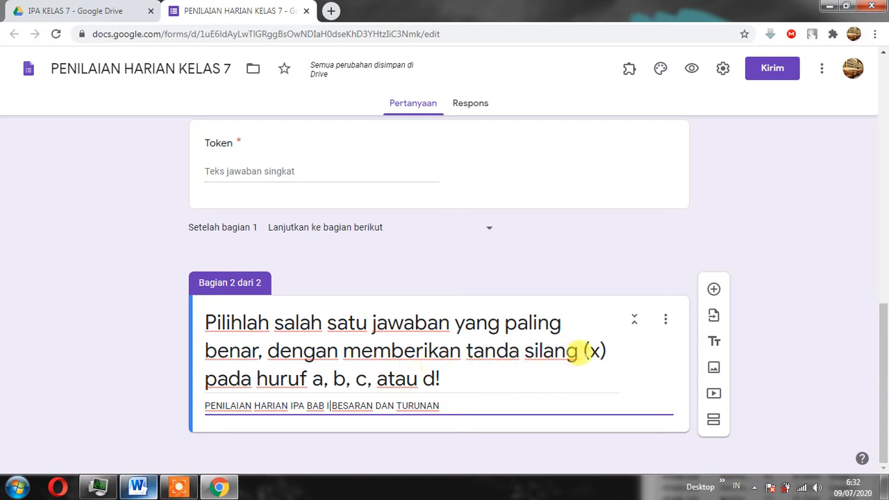
Remove the words "silang (x)" from the section 2 title.
triple_click(595, 350)
left_click(596, 351)
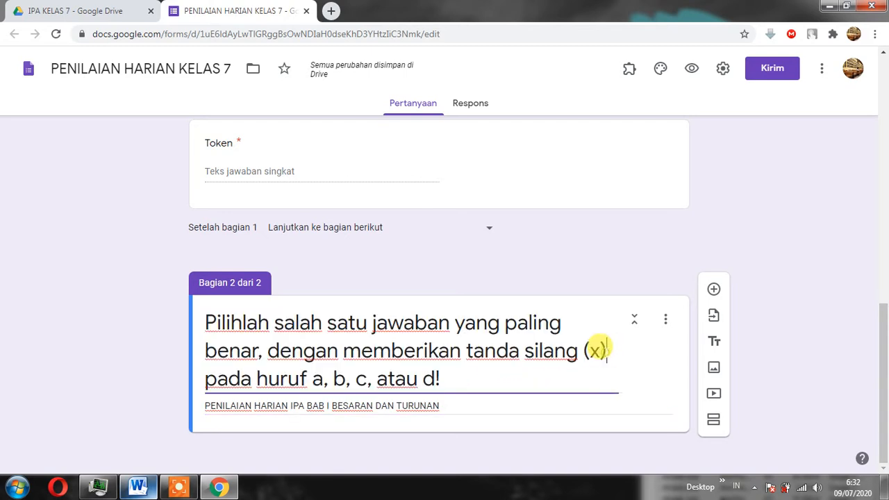
key("BackSpace")
key("BackSpace")
key("BackSpace")
key("BackSpace")
key("BackSpace")
key("BackSpace")
key("BackSpace")
key("BackSpace")
key("BackSpace")
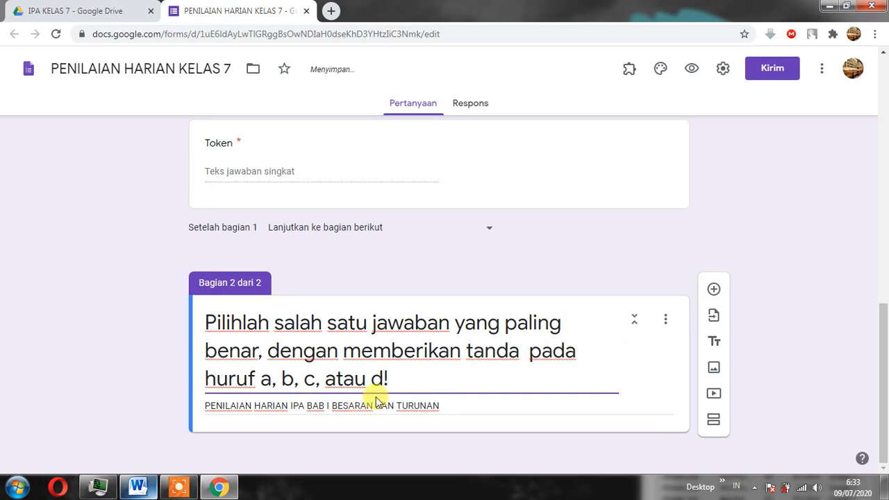
Delete the ending "huruf a, b, c, atau d!" from the section 2 title.
left_click(386, 379)
key("BackSpace")
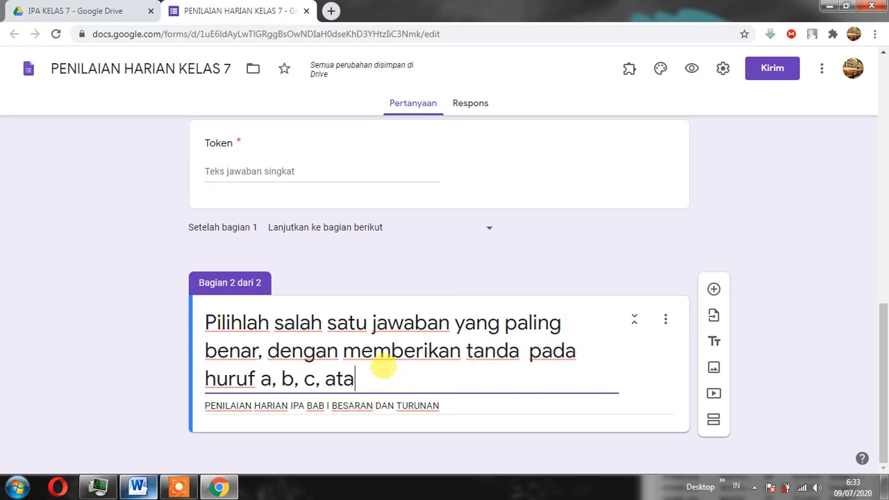
key("BackSpace")
key("BackSpace")
key("BackSpace")
key("BackSpace")
key("BackSpace")
key("BackSpace")
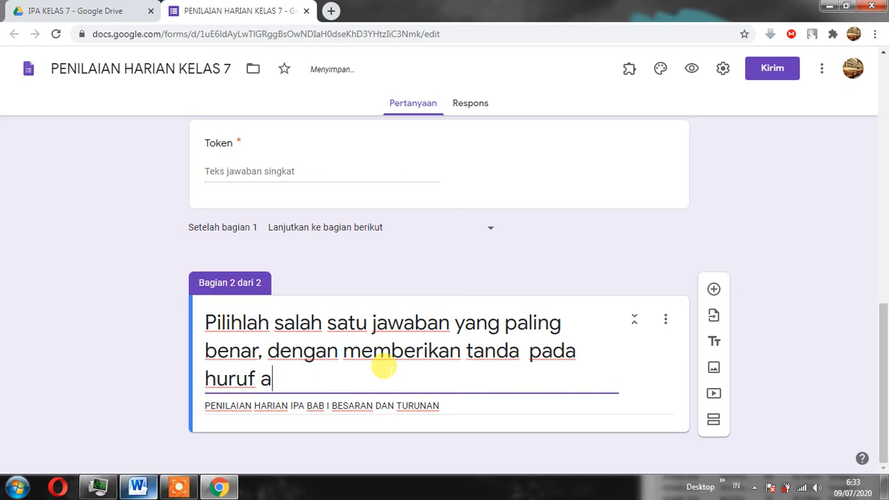
key("BackSpace")
key("BackSpace")
key("BackSpace")
key("BackSpace")
key("BackSpace")
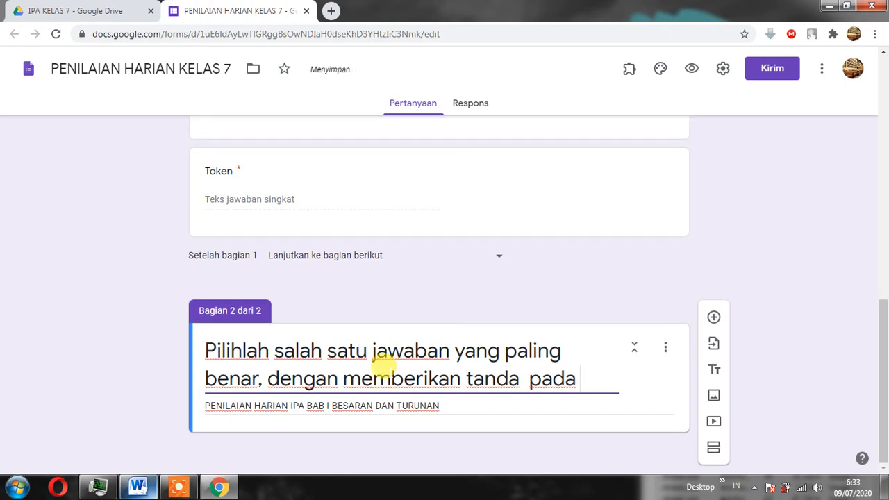
type("LINGG")
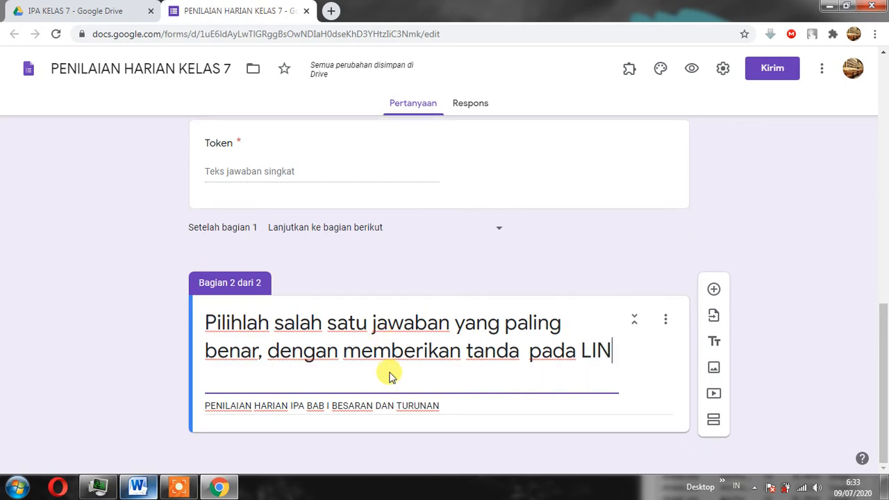
key("BackSpace")
key("BackSpace")
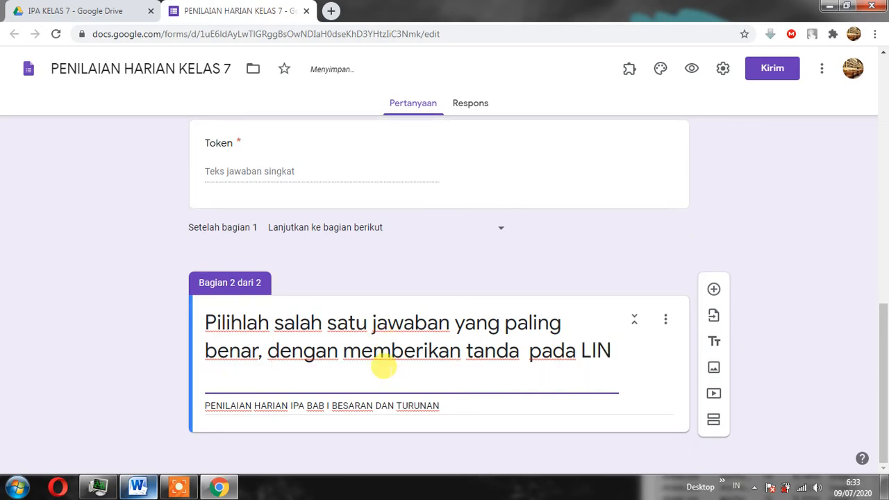
key("BackSpace")
key("BackSpace")
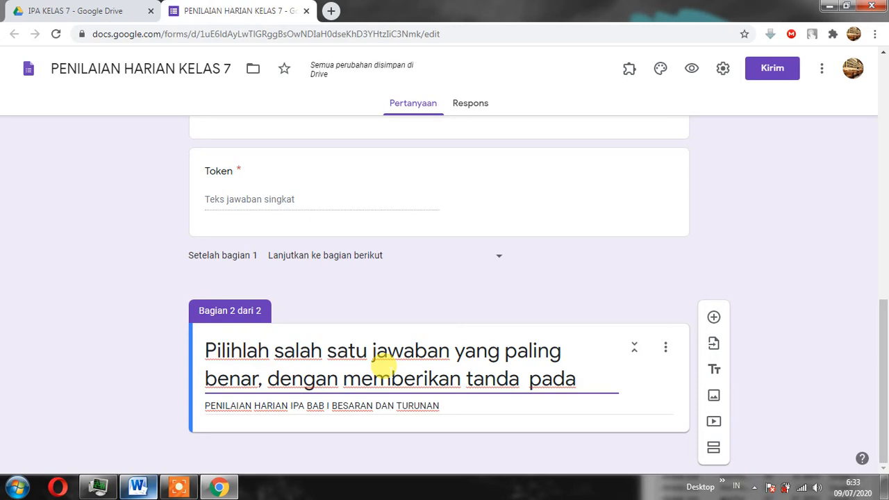
Complete the section 2 title after "pada" with "lingkaran yg disediakan!".
type("ingk")
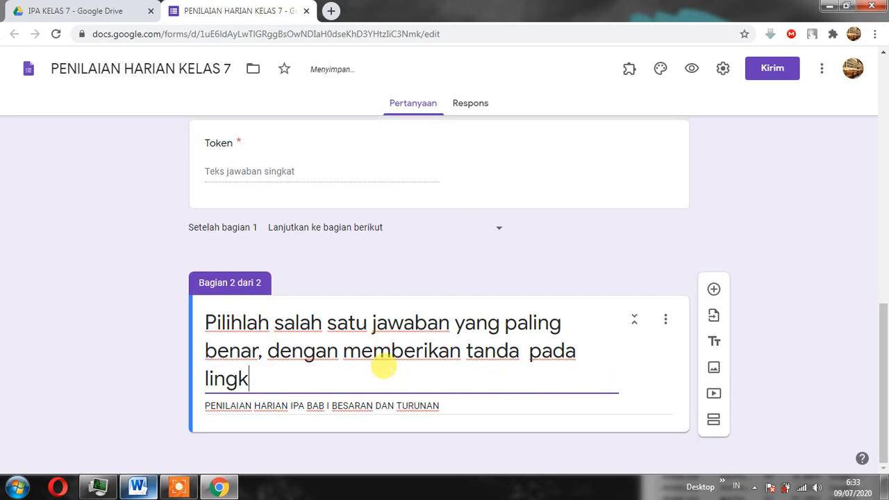
type("aran yg ")
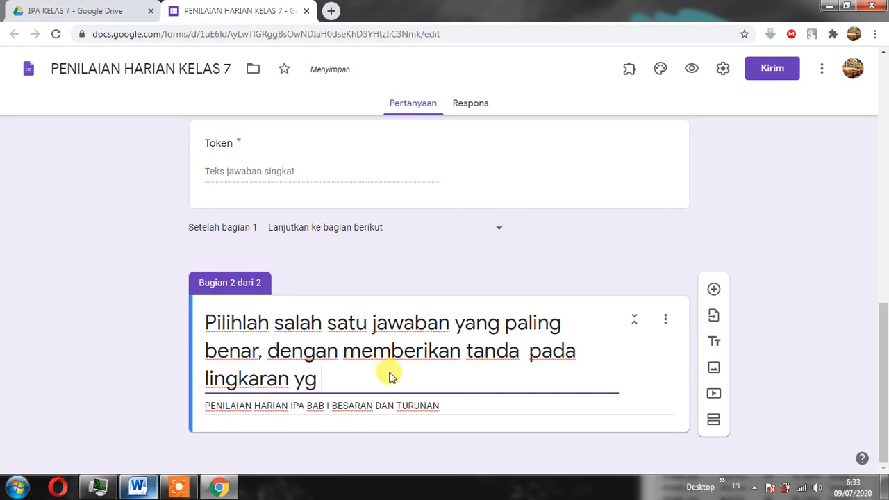
type("dised")
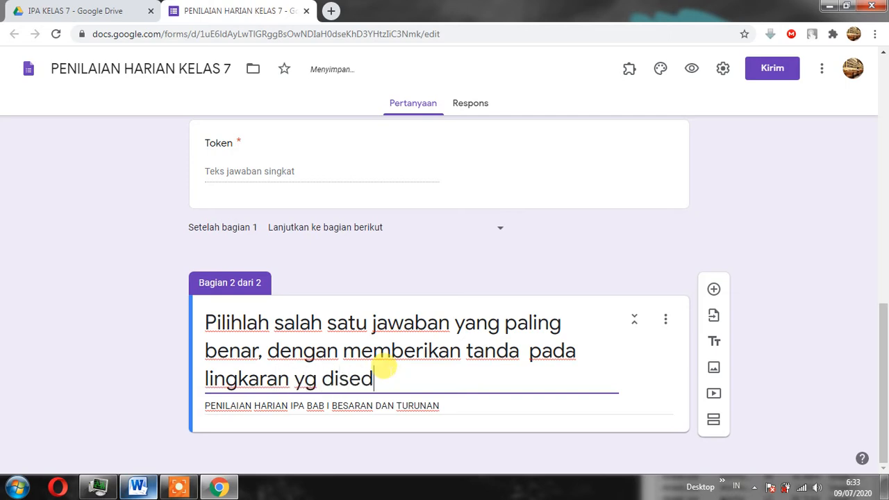
type("iaka")
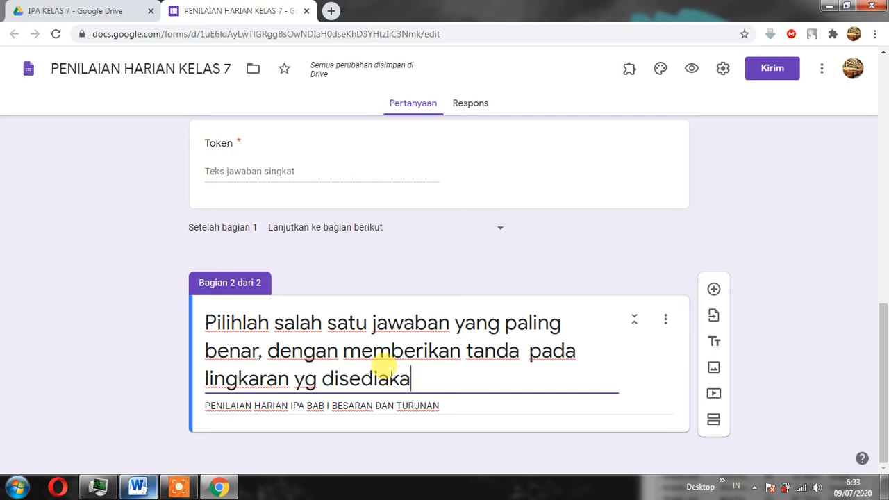
type("n")
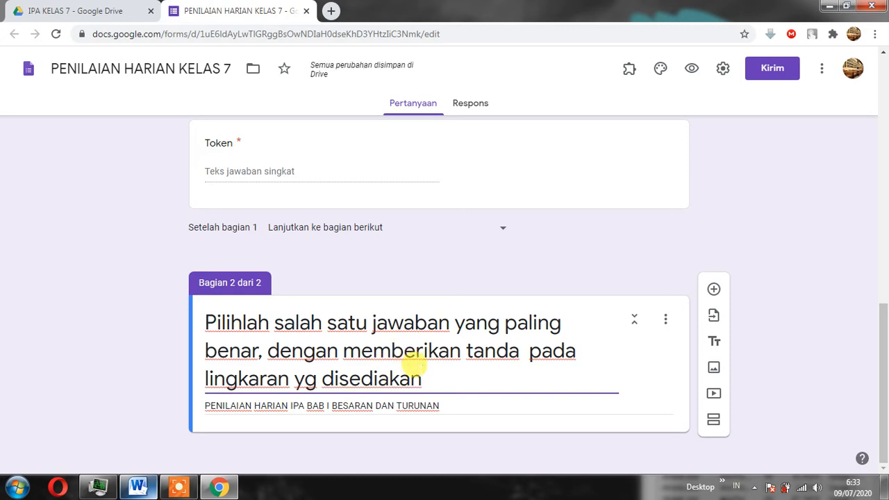
type("!")
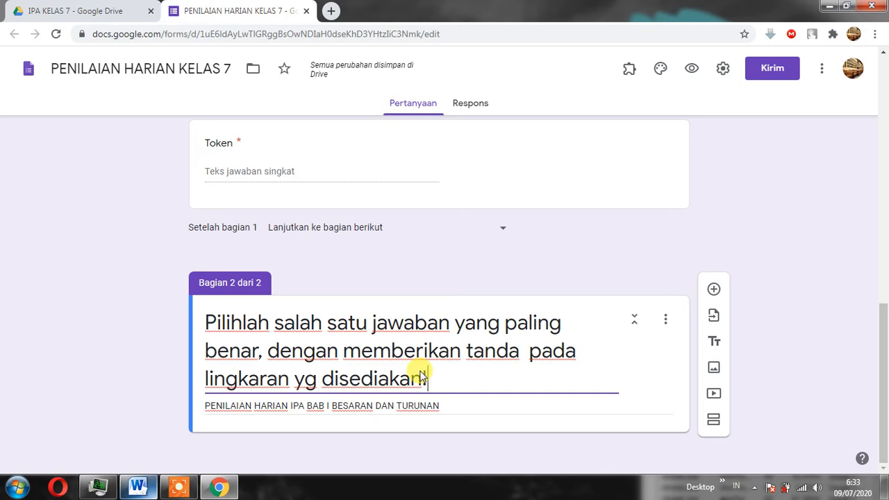
Add a question to section 2, and copy question 1 with its answer options from the Word exam document.
left_click(714, 290)
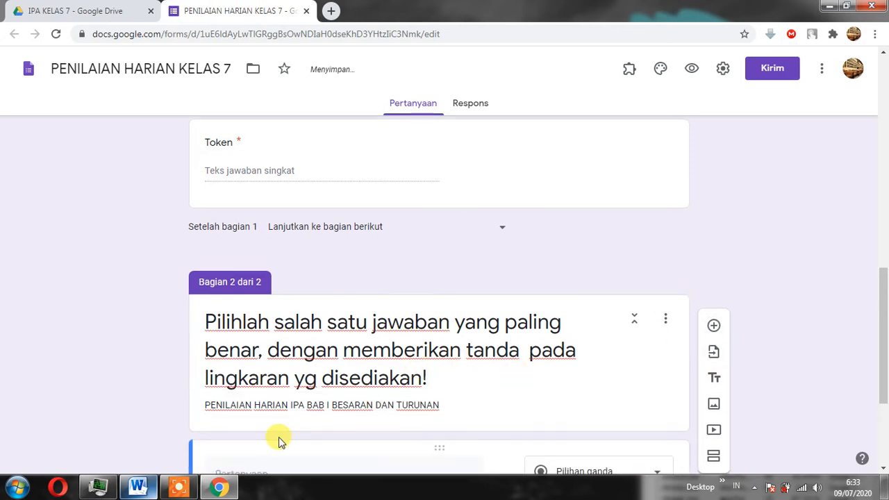
left_click(138, 487)
left_click_drag(207, 170, 297, 234)
right_click(287, 182)
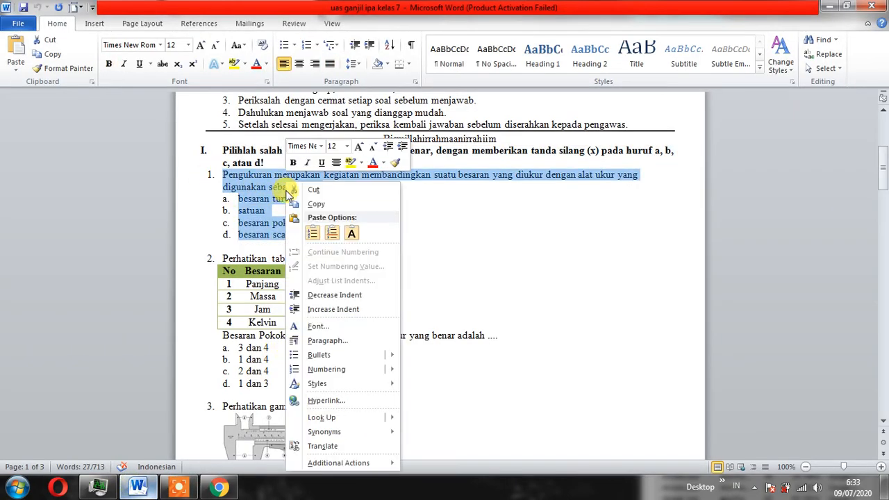
left_click(320, 206)
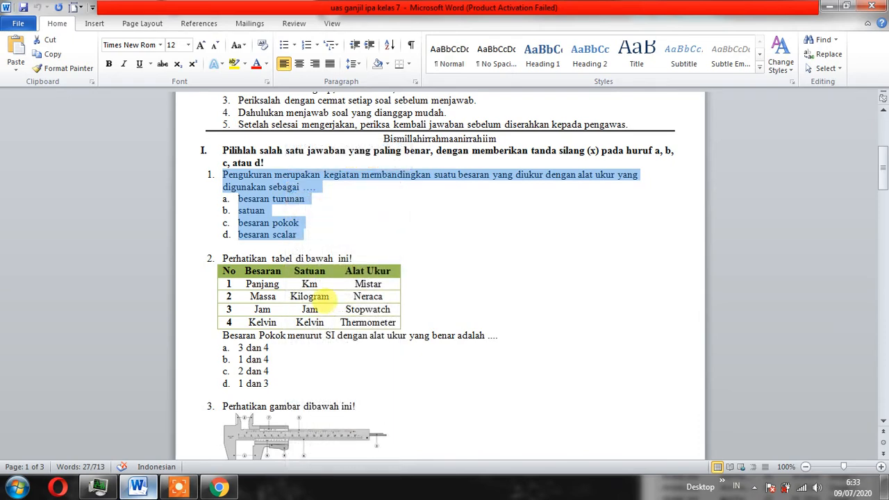
Back in the form, paste the copied text as the new question's text and remove its leading number "1.".
left_click(144, 490)
left_click(243, 343)
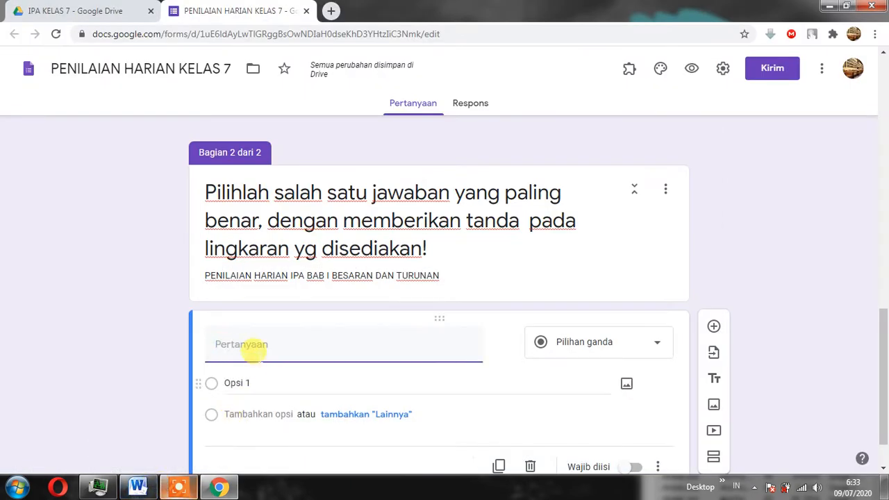
right_click(253, 344)
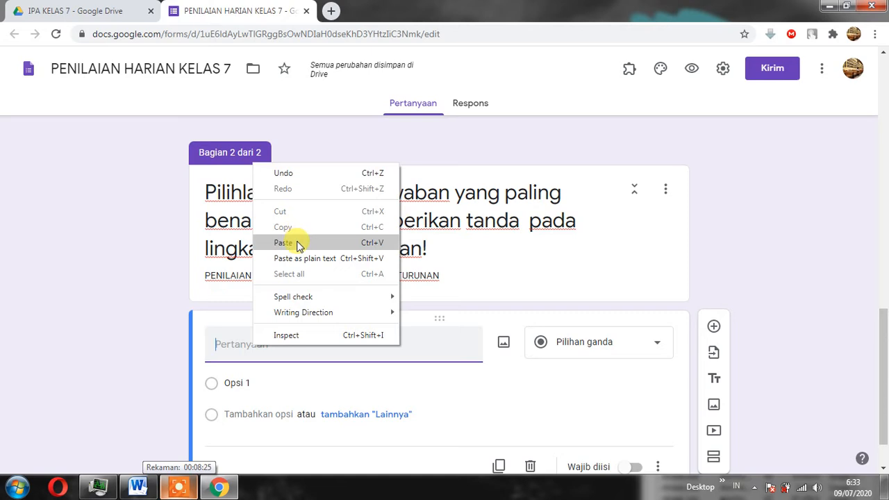
left_click(297, 243)
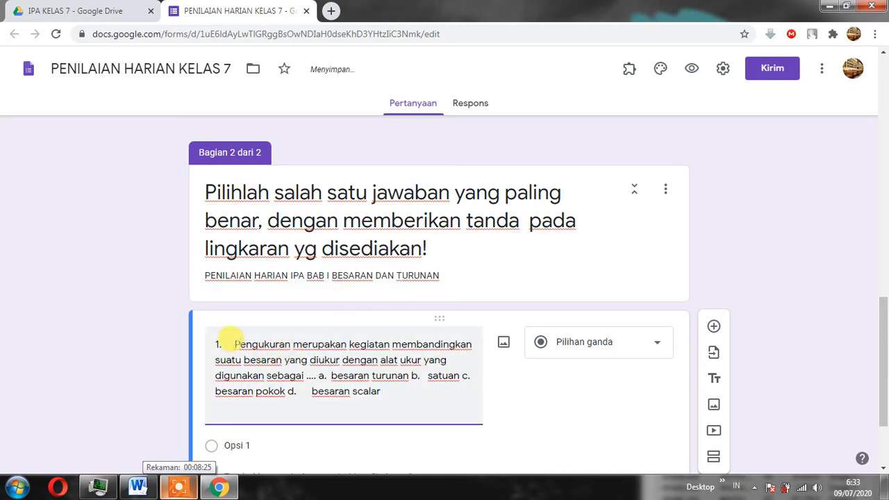
left_click(235, 344)
key("BackSpace")
key("BackSpace")
key("BackSpace")
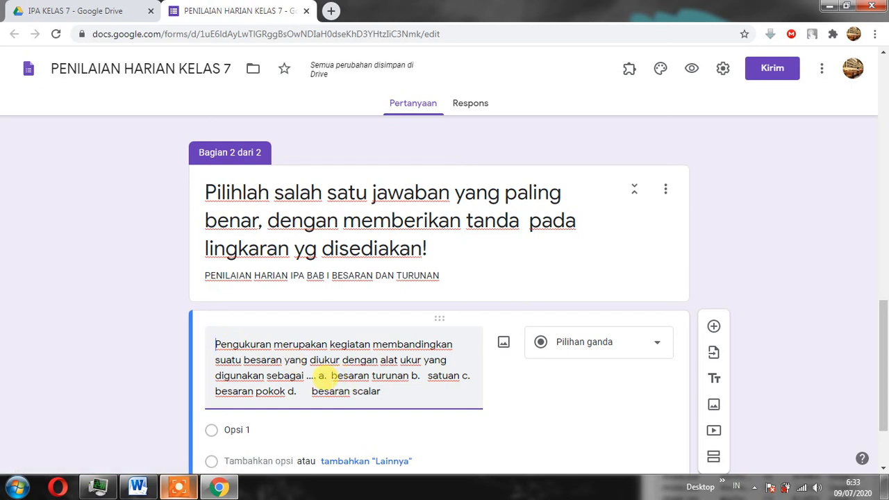
Cut the answer options a to d out of the question text so it ends at "digunakan sebagai ....".
left_click_drag(317, 375, 386, 394)
key("ctrl+x")
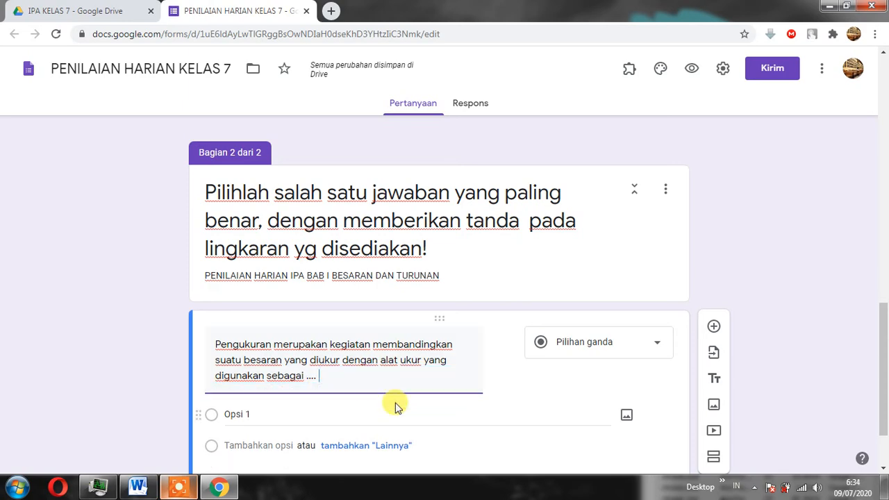
left_click(135, 11)
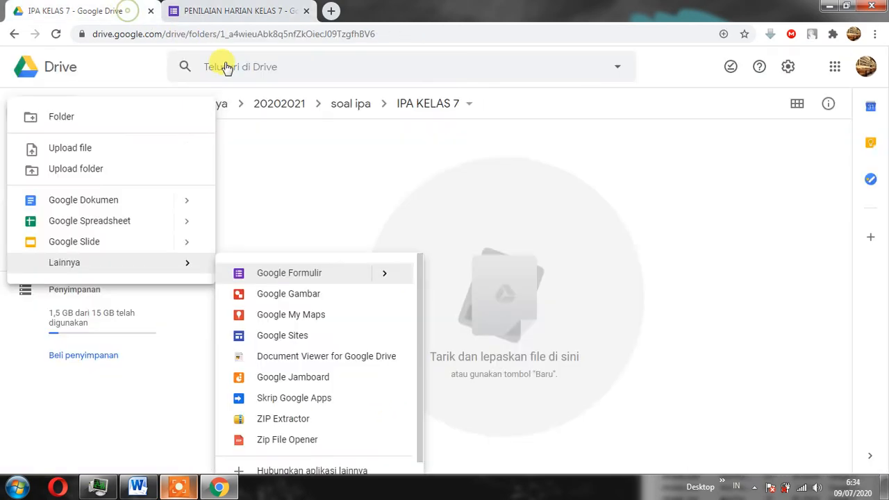
left_click(238, 12)
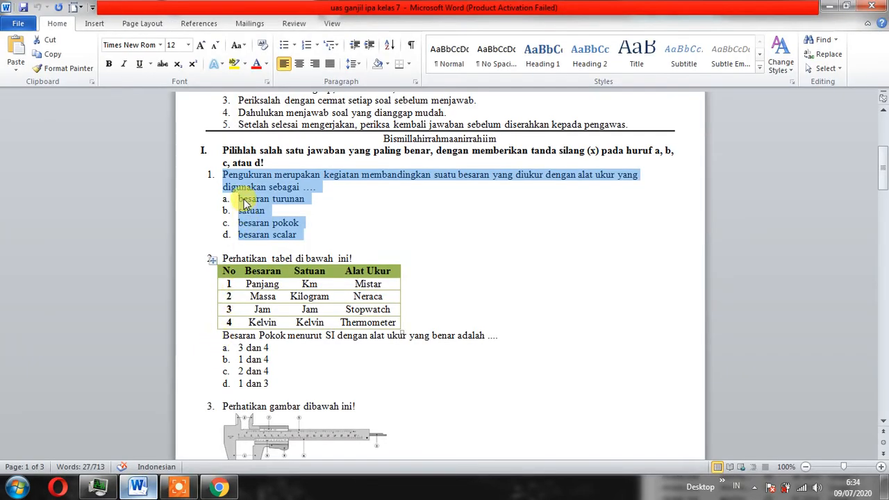
Copy question 1's four answer options from the Word exam document, and paste them over "Opsi 1" in the form question.
left_click_drag(237, 199, 282, 234)
right_click(281, 234)
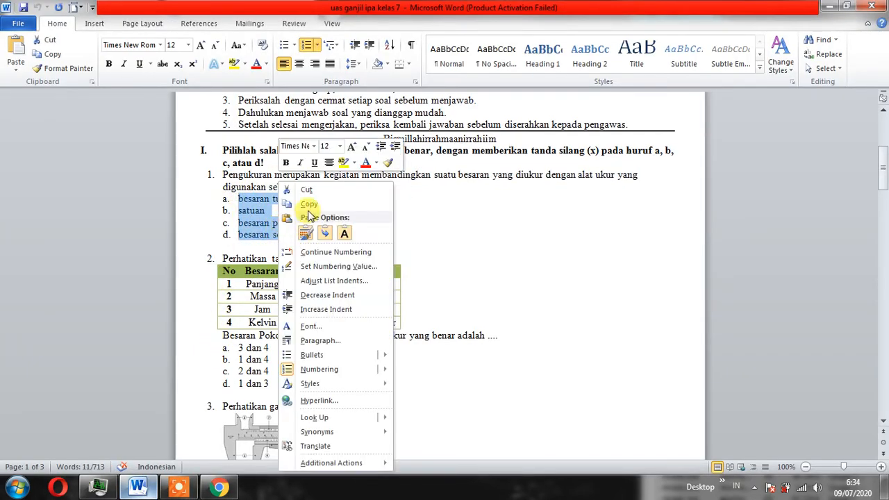
left_click(308, 206)
left_click(218, 486)
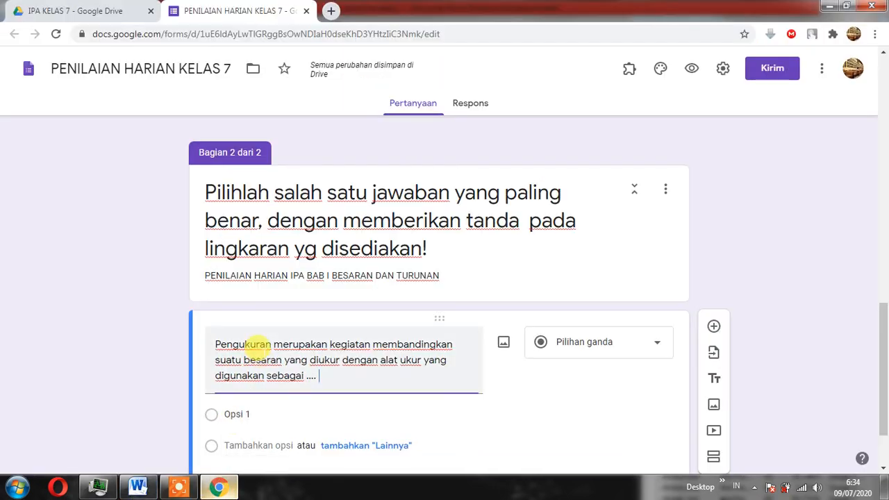
left_click(237, 414)
right_click(244, 412)
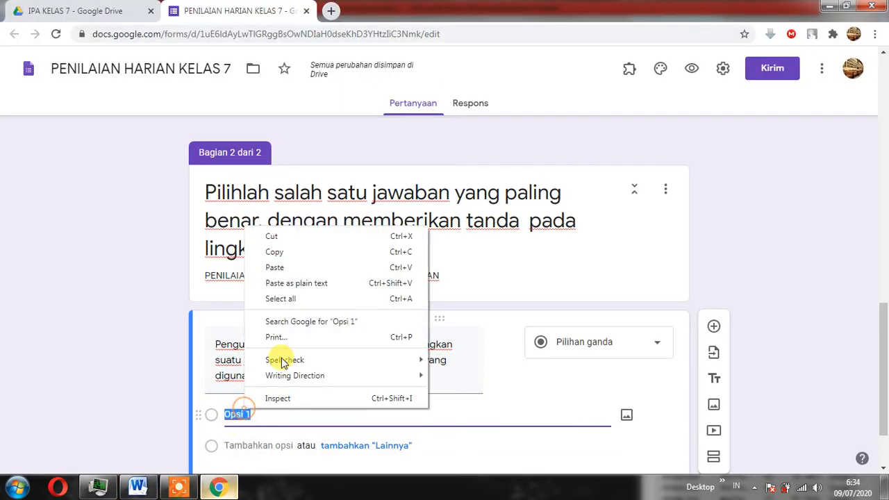
left_click(291, 272)
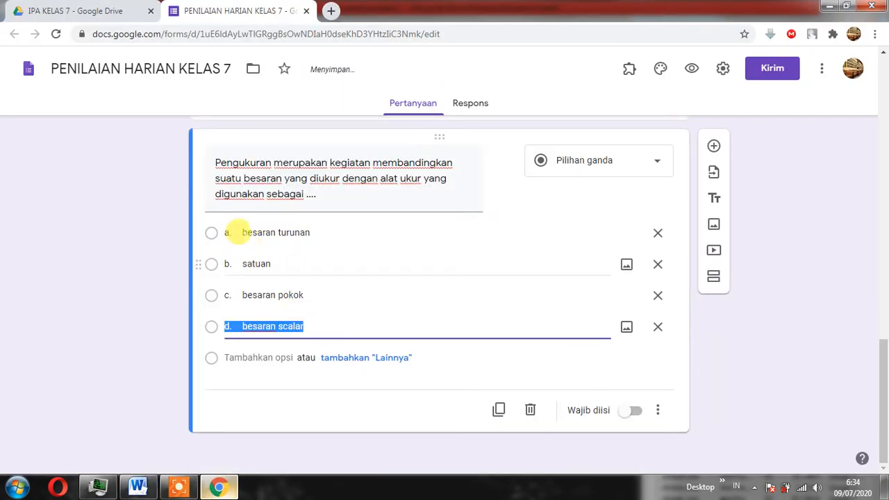
Remove the leading letters "a." and "b." from the first two answer options, leaving "besaran turunan" and "satuan".
left_click(235, 233)
key("End")
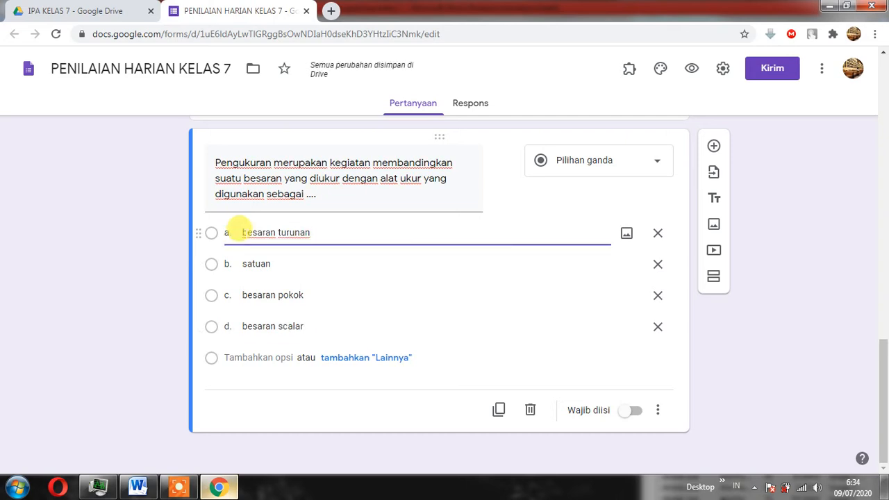
left_click(241, 232)
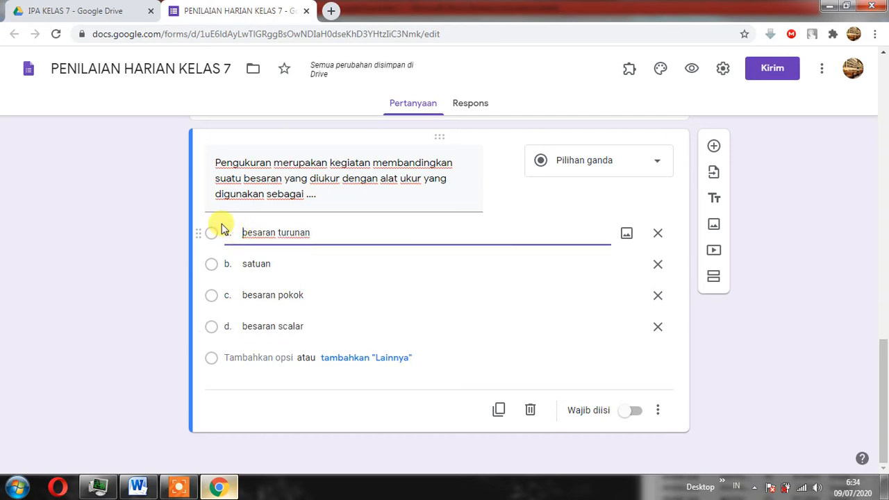
key("BackSpace")
key("BackSpace")
key("BackSpace")
key("BackSpace")
left_click(240, 263)
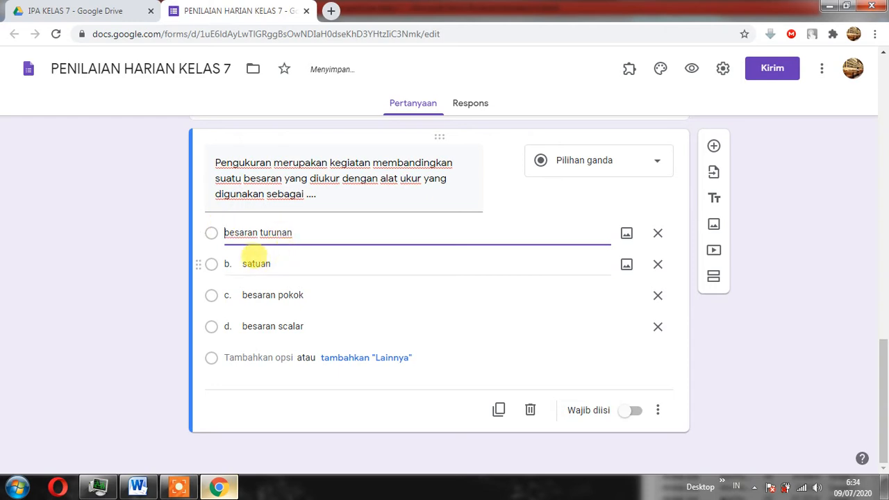
left_click(240, 263)
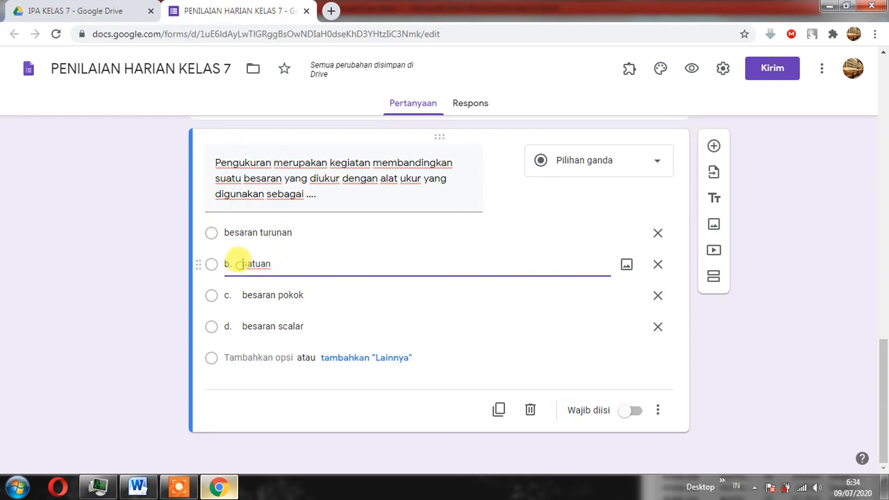
key("BackSpace")
key("BackSpace")
key("BackSpace")
key("BackSpace")
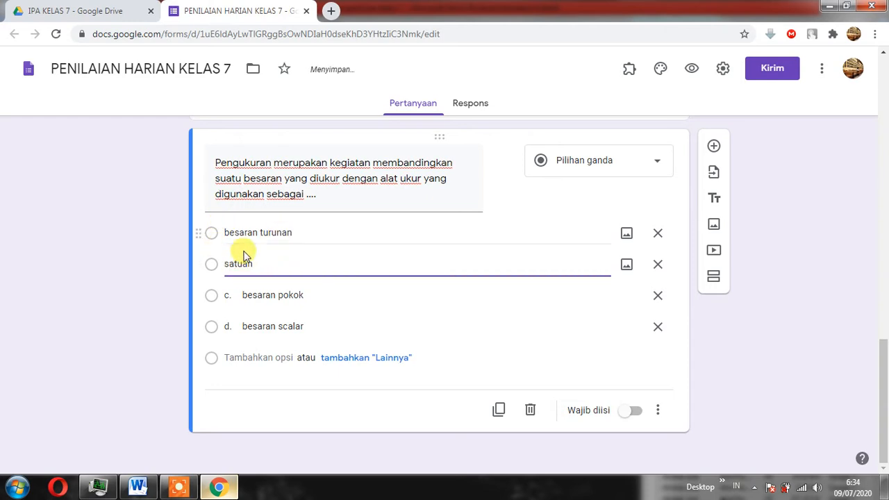
Remove the leading letters "c." and "d." from the last two answer options, leaving "besaran pokok" and "besaran scalar".
left_click(237, 285)
left_click(237, 285)
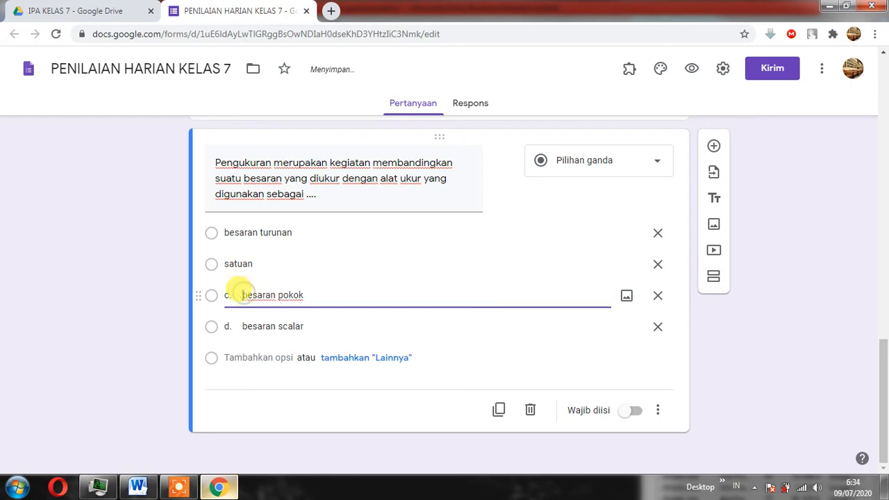
key("BackSpace")
key("BackSpace")
key("BackSpace")
key("BackSpace")
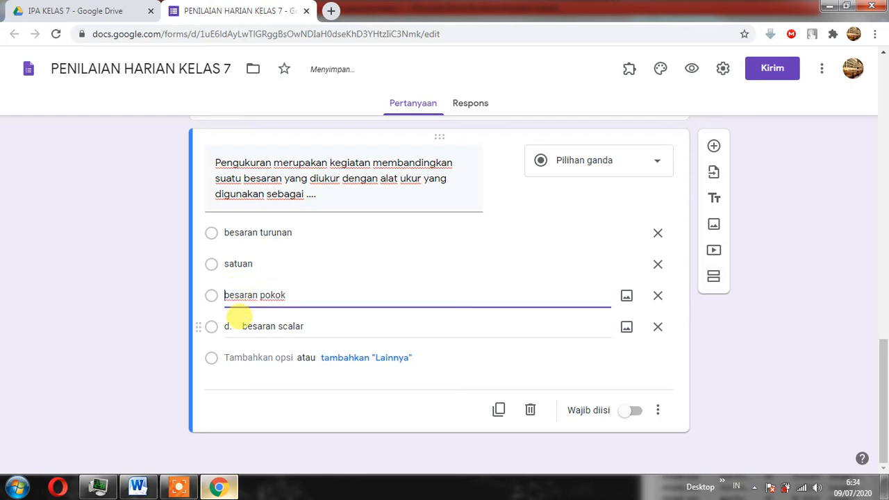
left_click(236, 322)
left_click(236, 322)
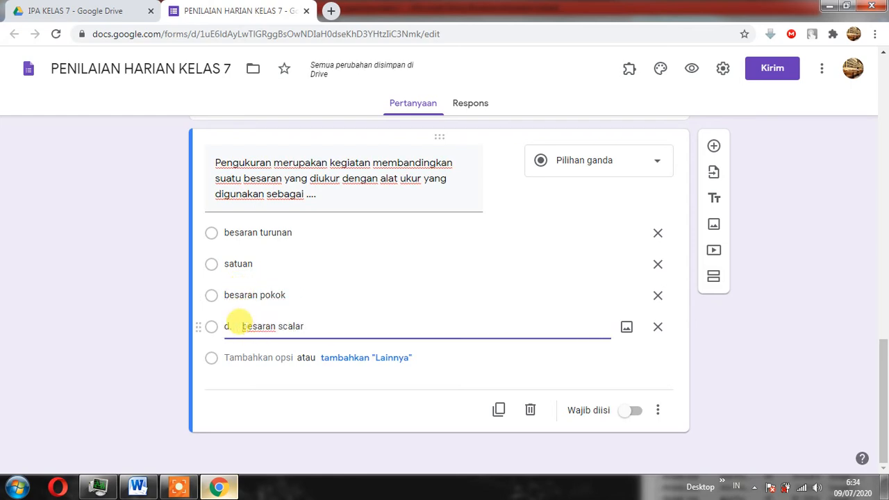
key("BackSpace")
key("BackSpace")
key("BackSpace")
key("BackSpace")
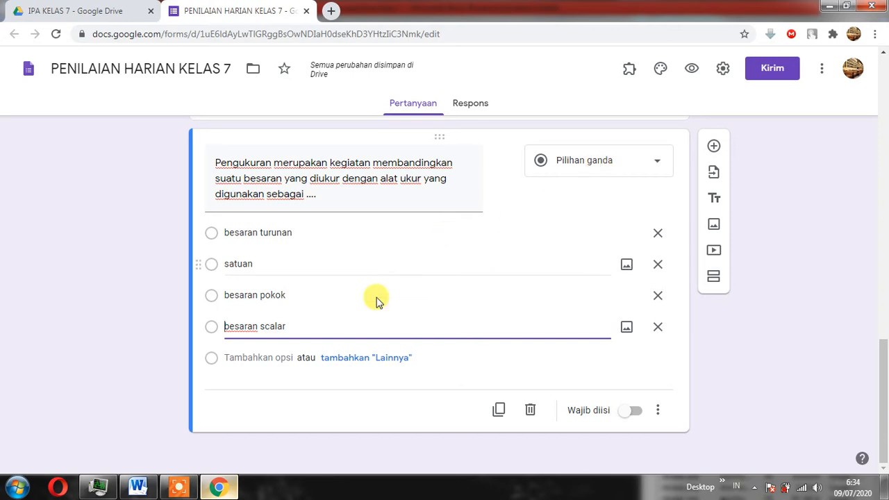
In the form settings, limit respondents to 1 response and enable "Acak urutan pertanyaan" for the presentation.
left_click(722, 71)
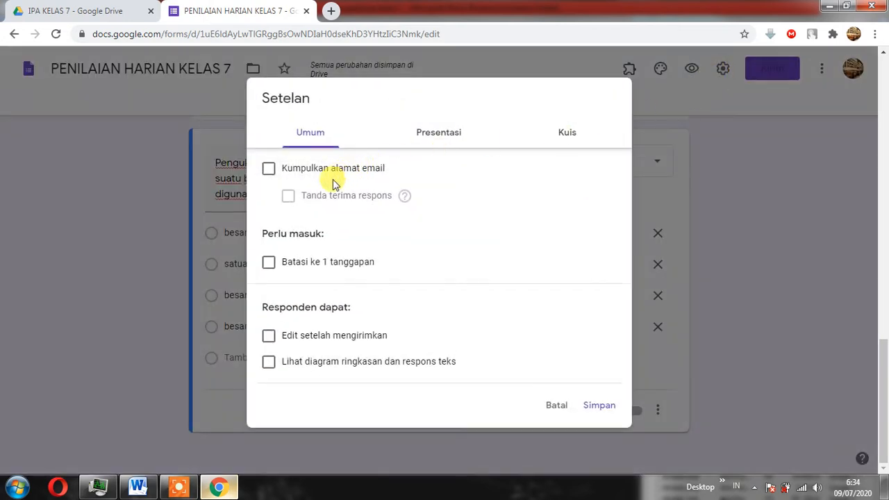
left_click(269, 263)
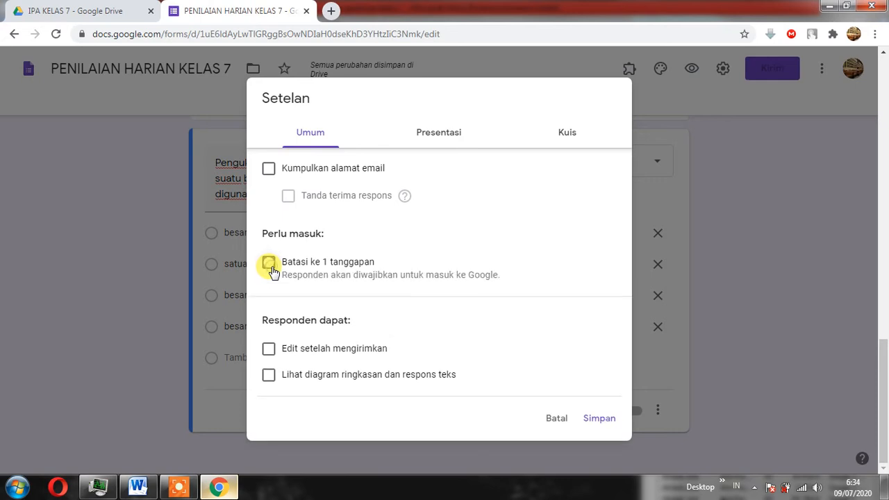
left_click(443, 137)
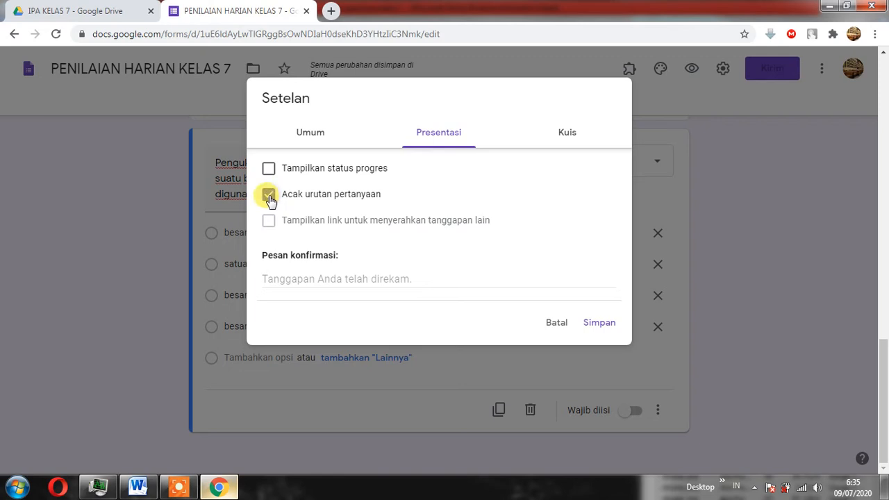
Make the form a quiz, hide "Pertanyaan tak terjawab" and "Jawaban yang benar" from respondents, and save the settings.
left_click(572, 136)
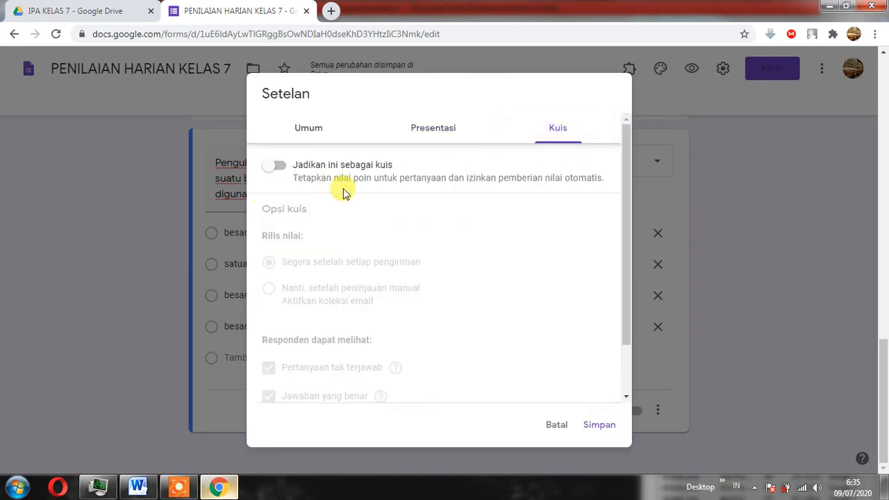
left_click(276, 170)
scroll(400, 254, "down", 2)
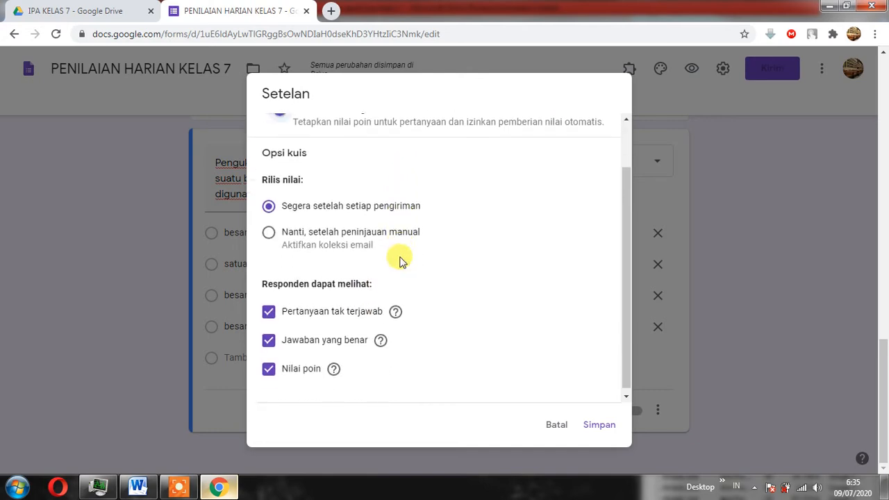
left_click(270, 310)
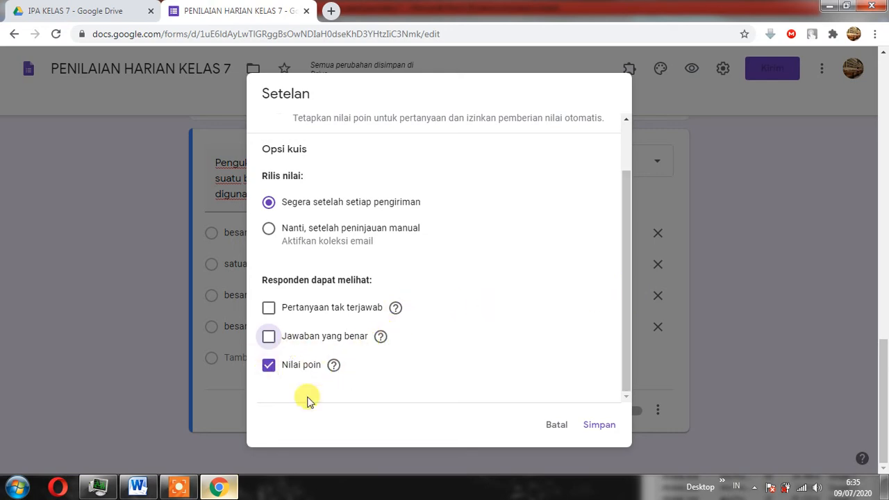
left_click(601, 430)
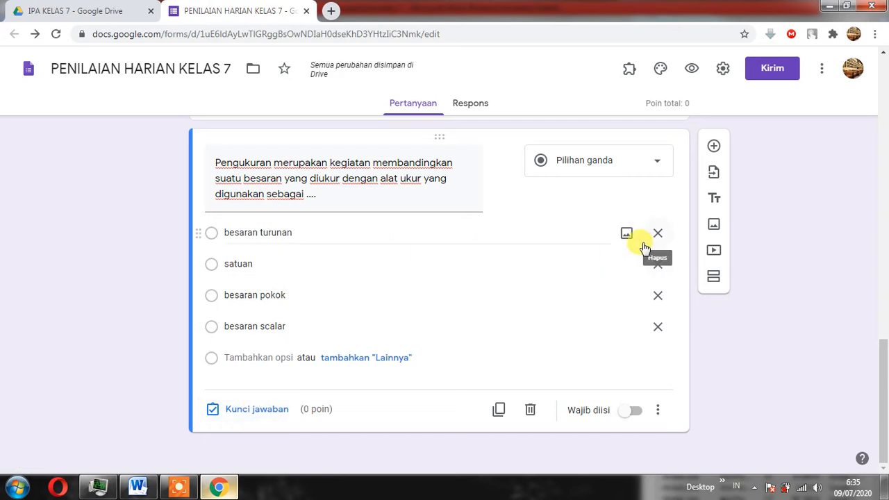
Set the question's answer key to "satuan" worth 20 points, and make the question required.
left_click(250, 411)
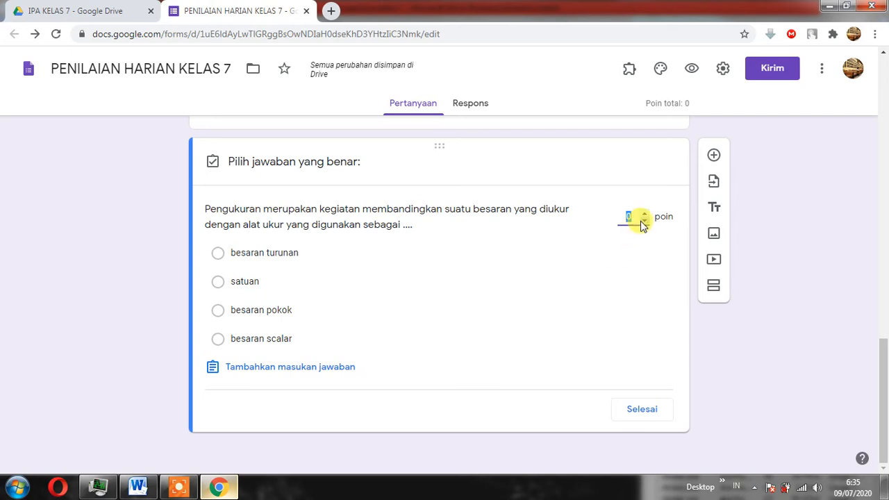
type("0")
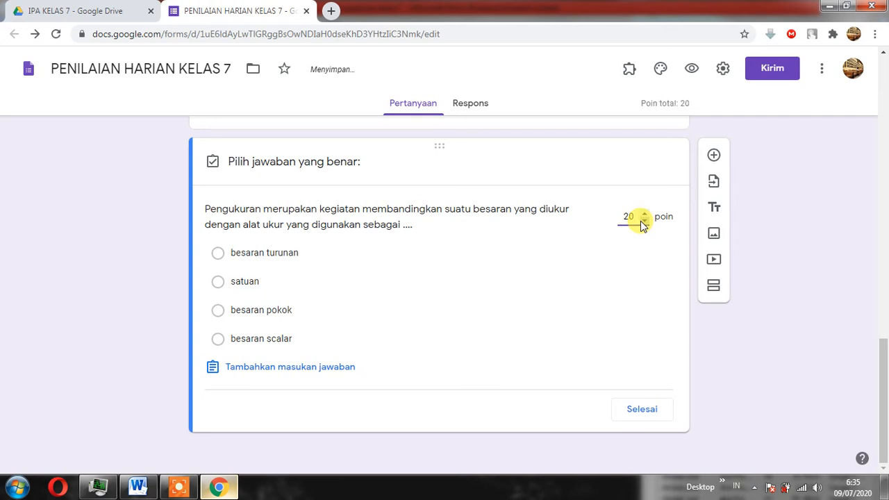
left_click(217, 282)
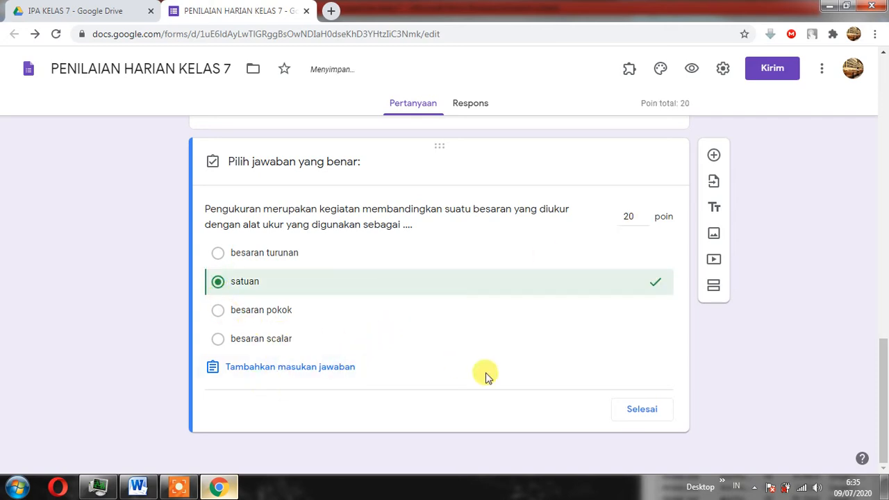
left_click(633, 411)
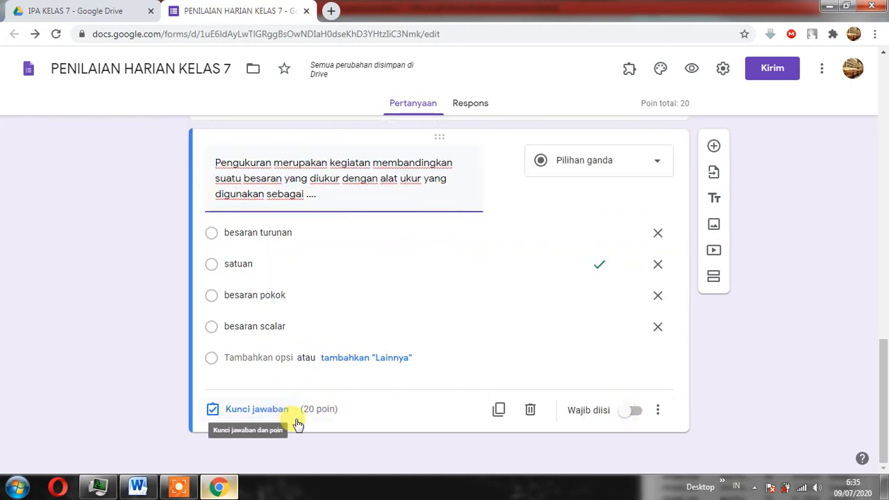
left_click(630, 425)
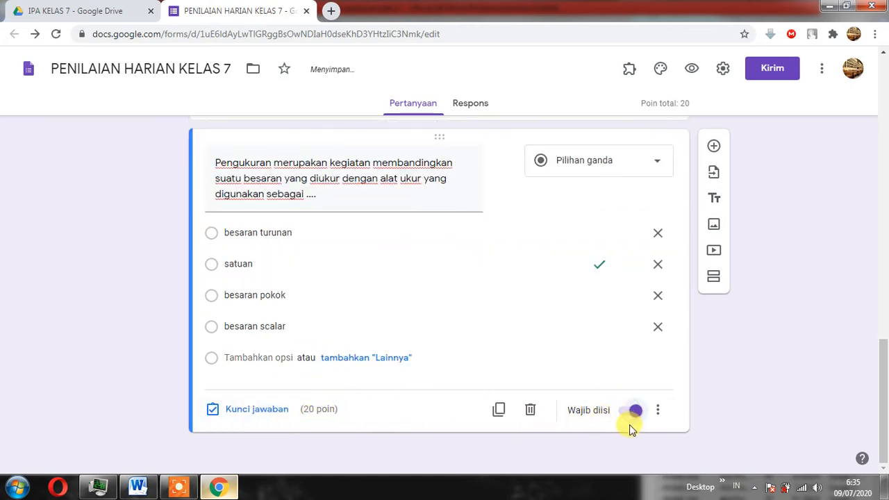
Add another multiple-choice question below question 1, and go to questions 2 and 3 in the Word exam document.
scroll(507, 317, "up", 2)
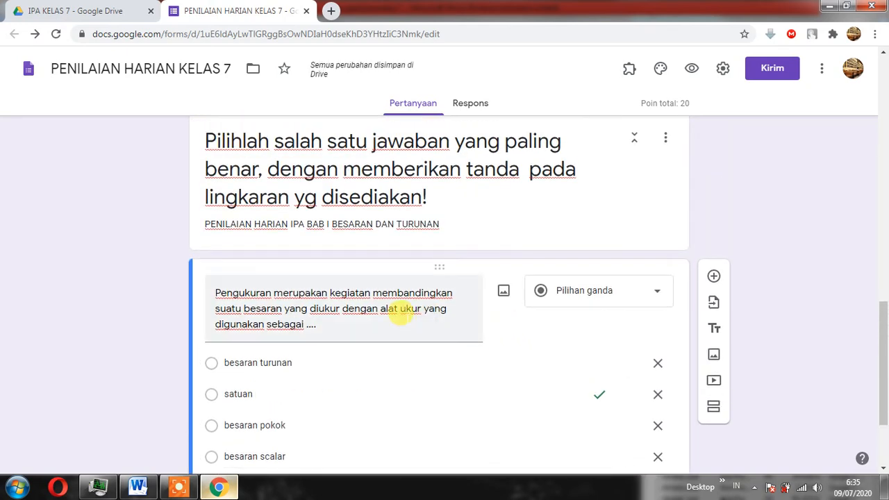
scroll(527, 296, "down", 1)
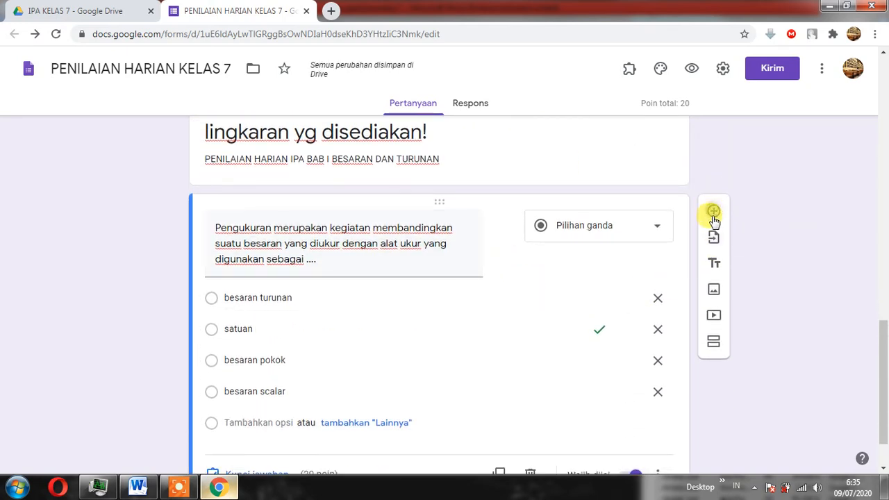
left_click(713, 209)
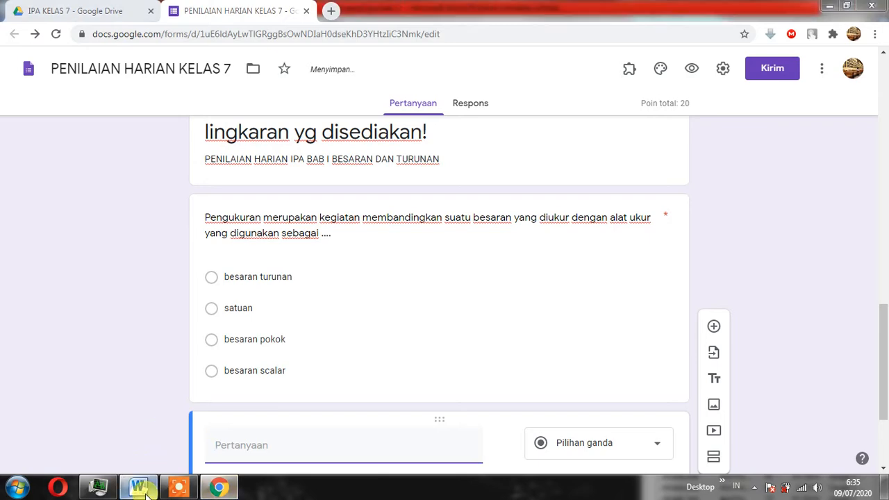
left_click(138, 486)
left_click(491, 294)
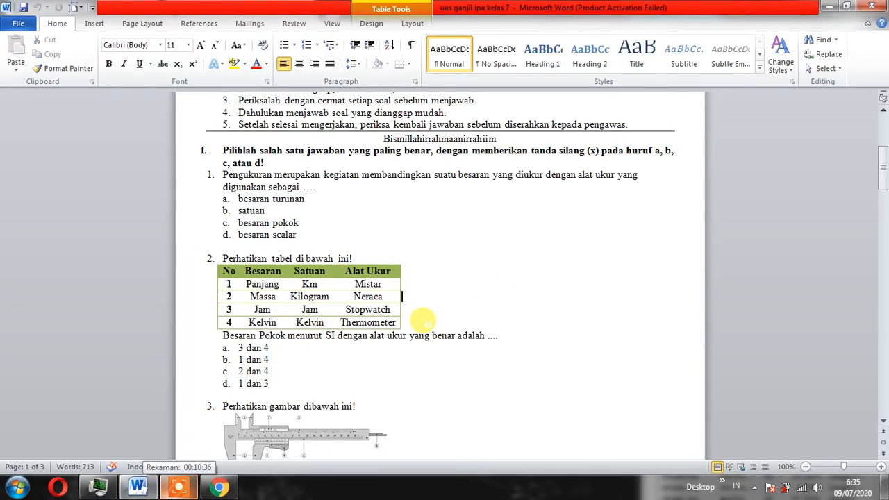
scroll(425, 323, "down", 2)
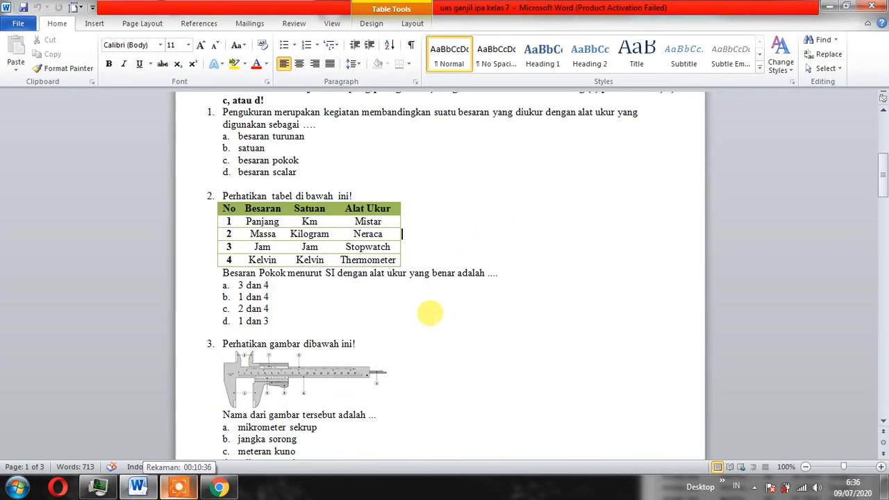
scroll(430, 314, "down", 3)
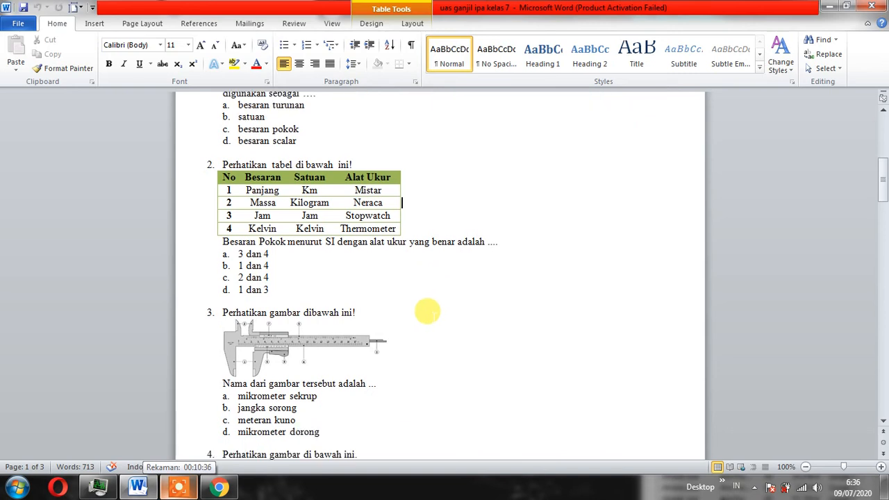
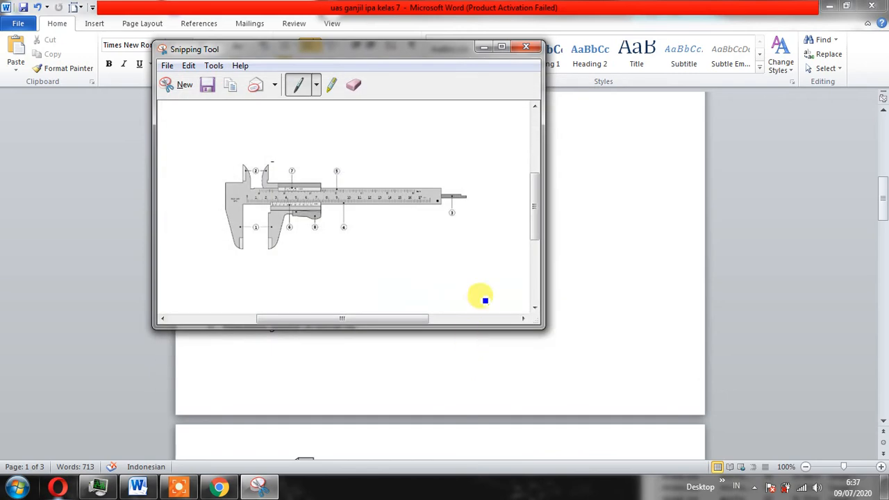
Close the Snipping Tool and switch to Google Forms in Chrome at the empty question below question 1.
left_click(525, 49)
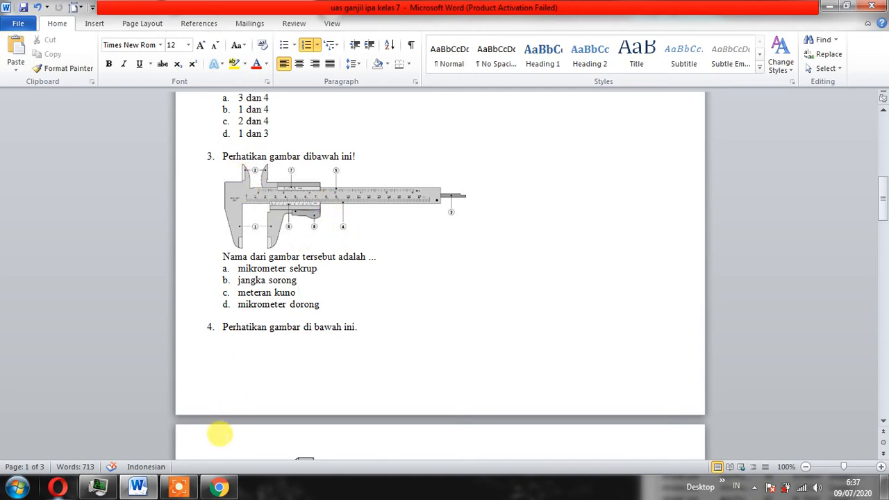
left_click(219, 488)
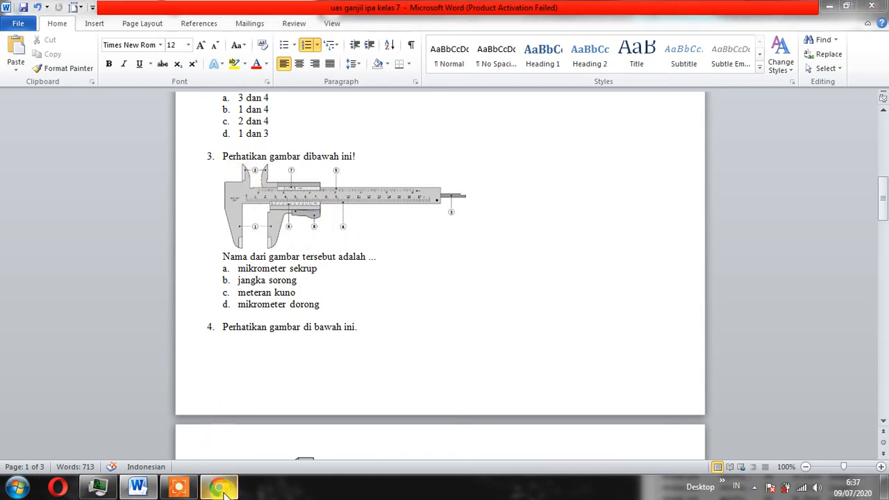
scroll(388, 261, "up", 2)
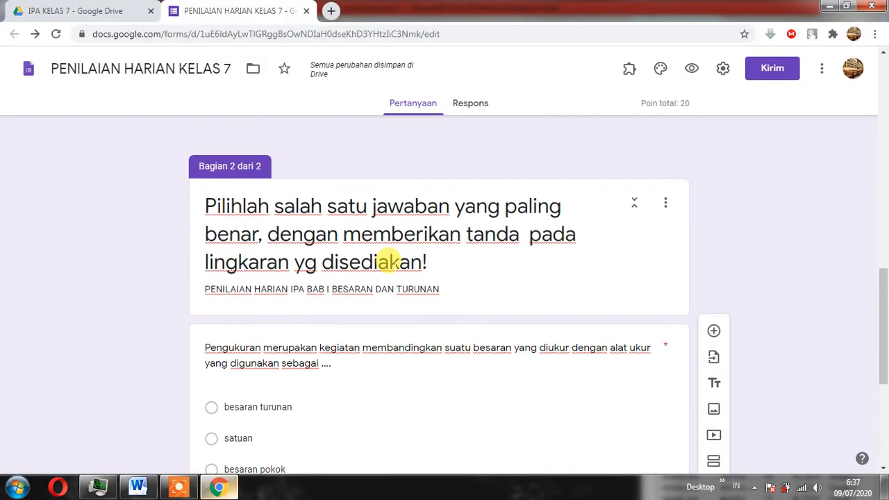
scroll(391, 271, "down", 4)
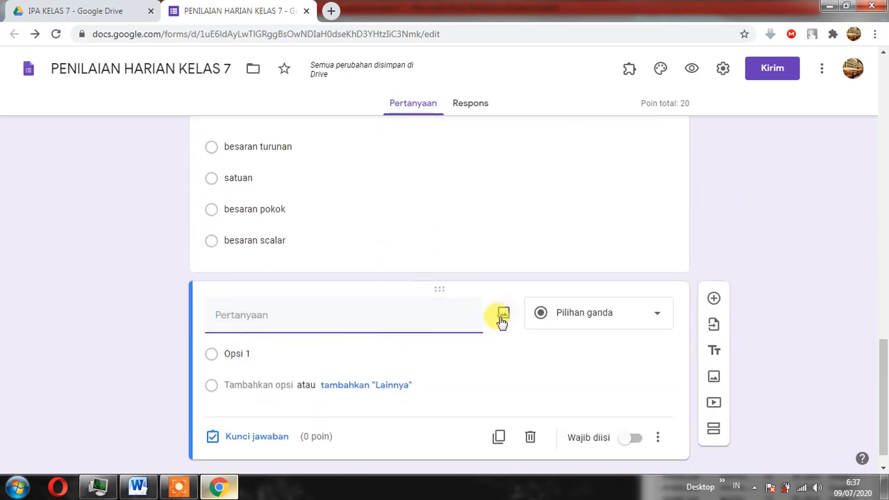
Insert the image "jangka" from the Pictures library into the empty multiple-choice question.
left_click(503, 316)
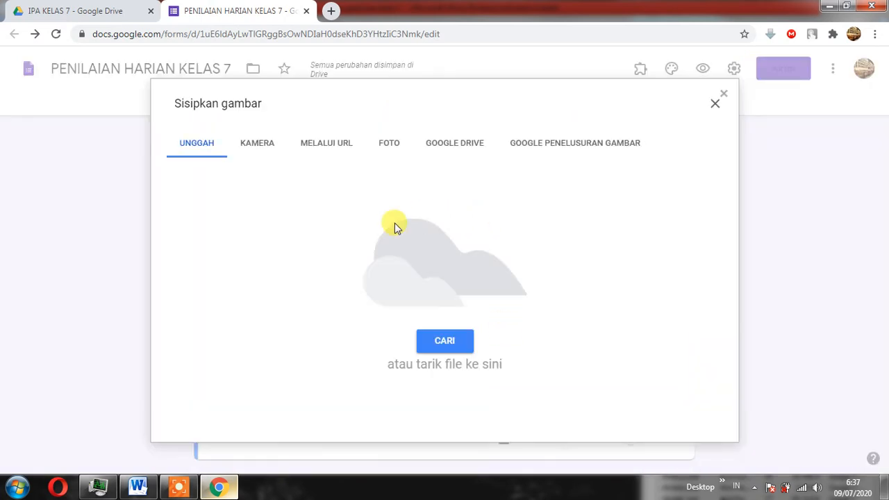
left_click(425, 330)
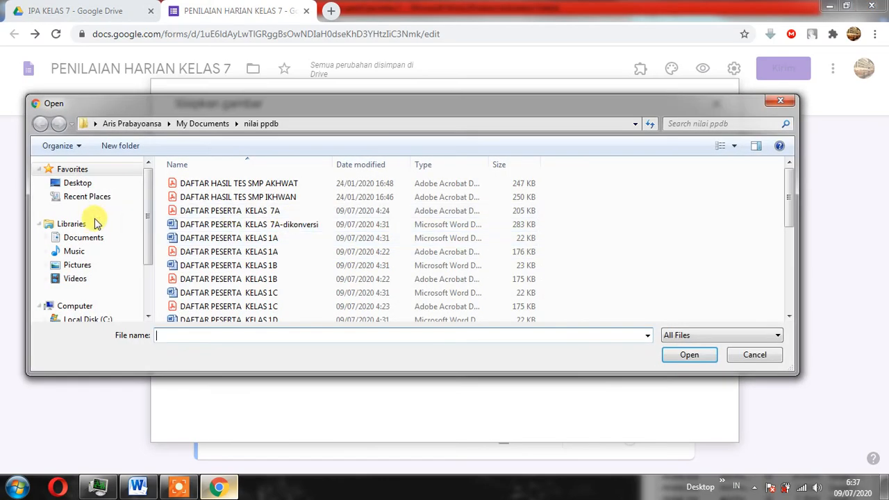
left_click(77, 265)
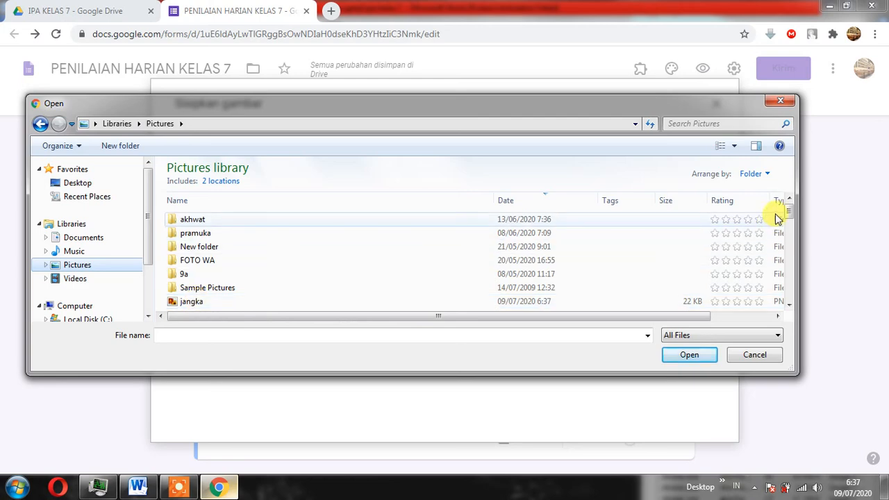
scroll(778, 219, "down", 2)
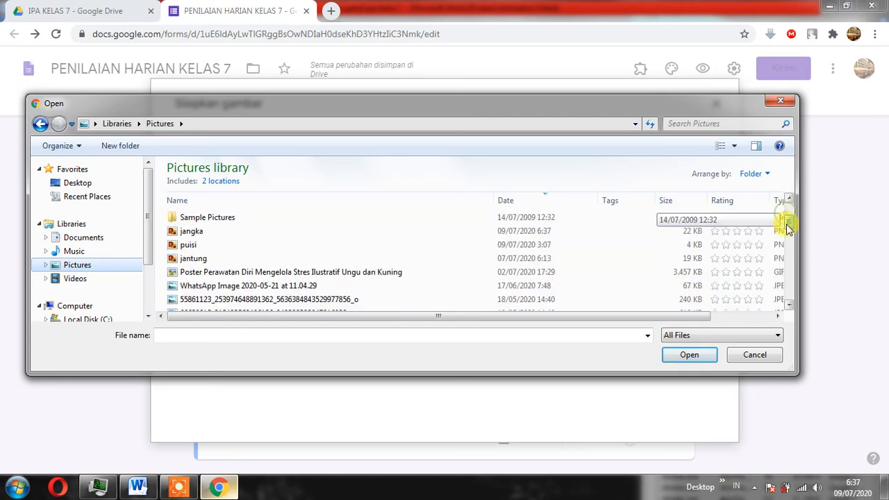
double_click(253, 232)
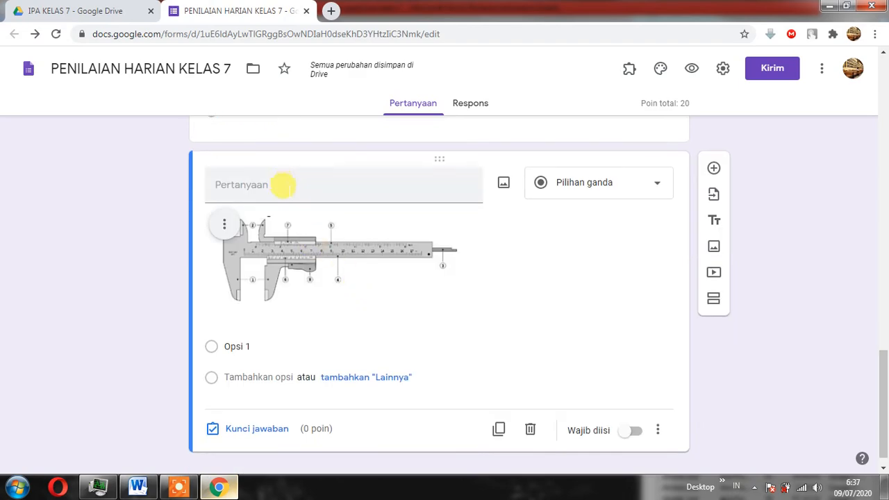
Switch to the Word exam document and delete the caliper picture from question 3.
left_click(219, 484)
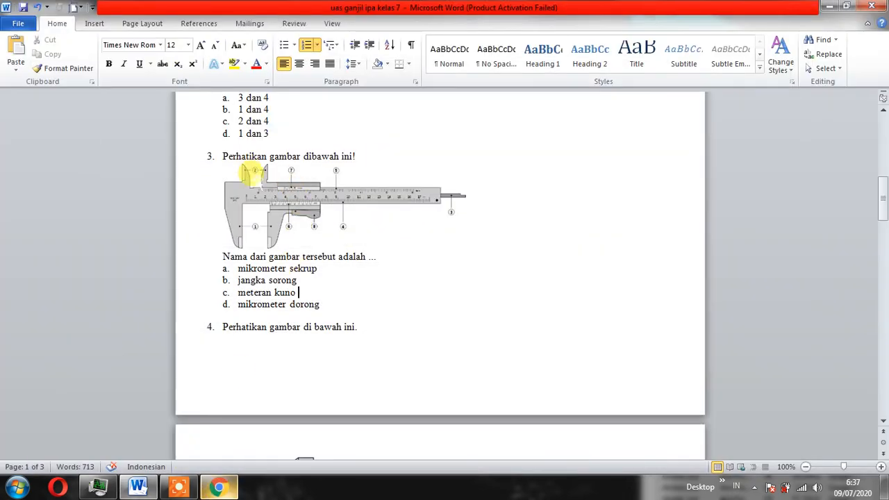
left_click(250, 182)
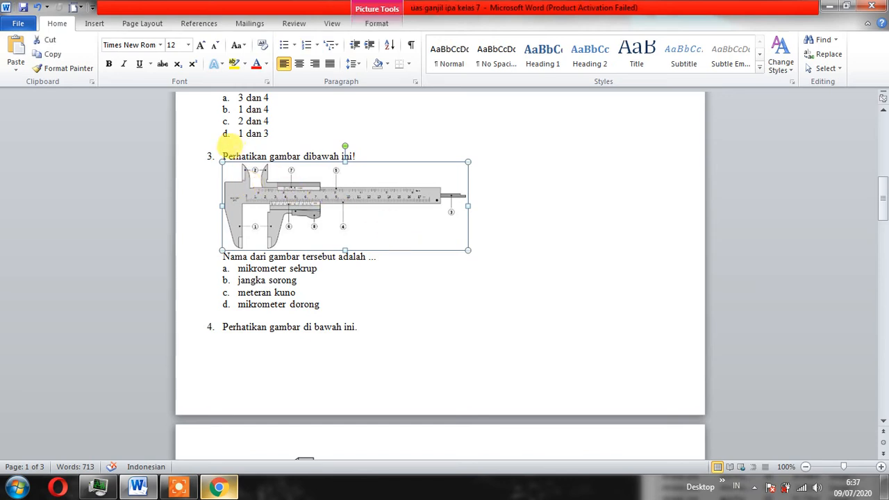
left_click_drag(219, 154, 327, 154)
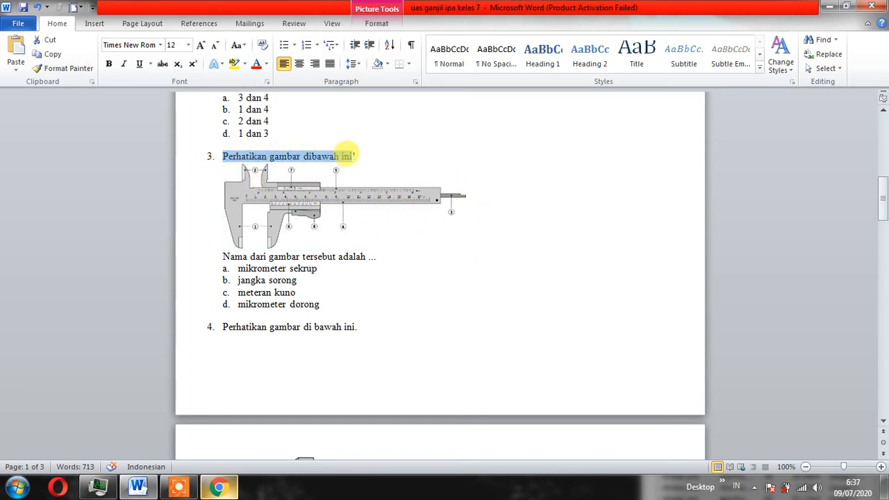
left_click_drag(350, 149, 347, 305)
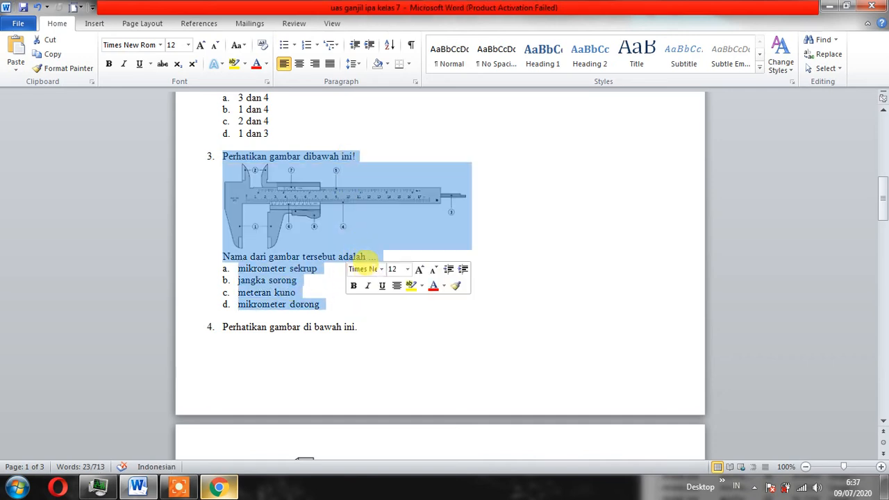
left_click_drag(234, 166, 312, 185)
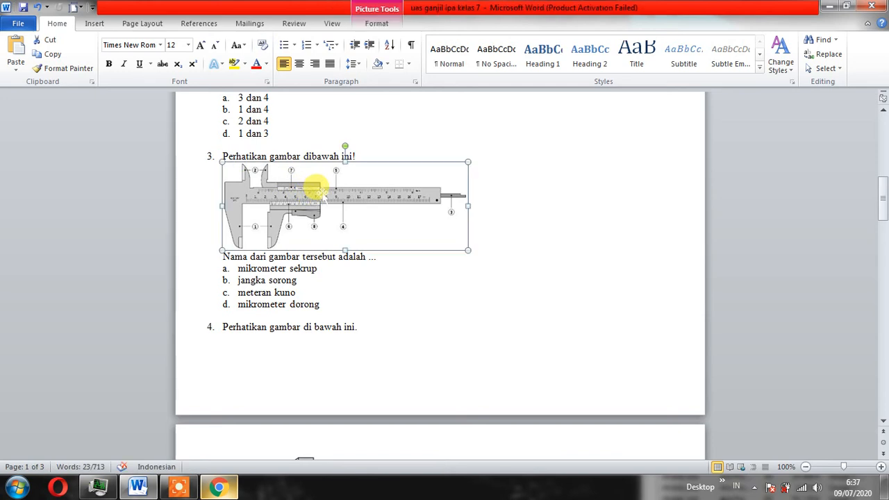
key("Delete")
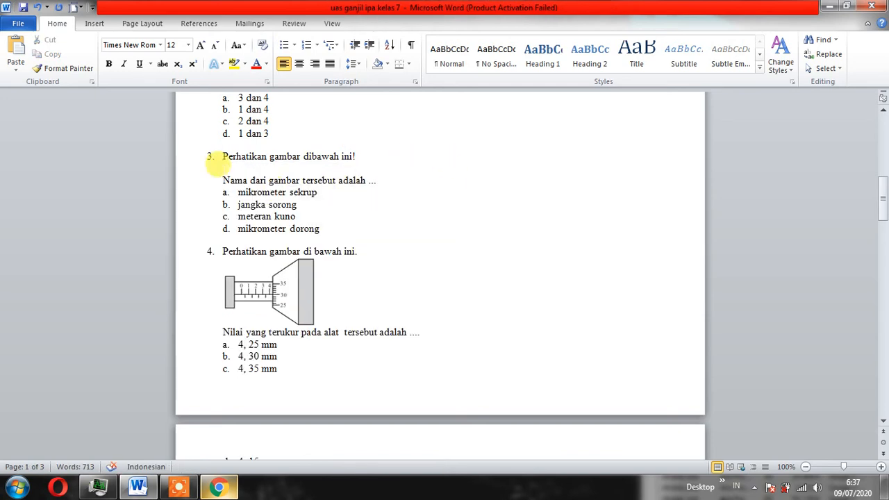
Copy question 3's text, from "Perhatikan gambar dibawah ini!" to "tersebut adalah ...", and paste it as the form question containing the caliper image.
left_click_drag(211, 148, 363, 183)
right_click(363, 183)
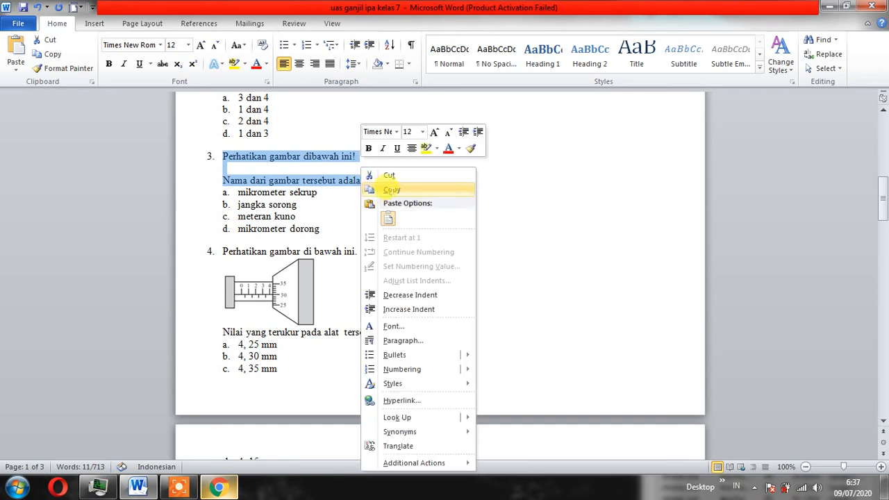
left_click(391, 189)
left_click(218, 486)
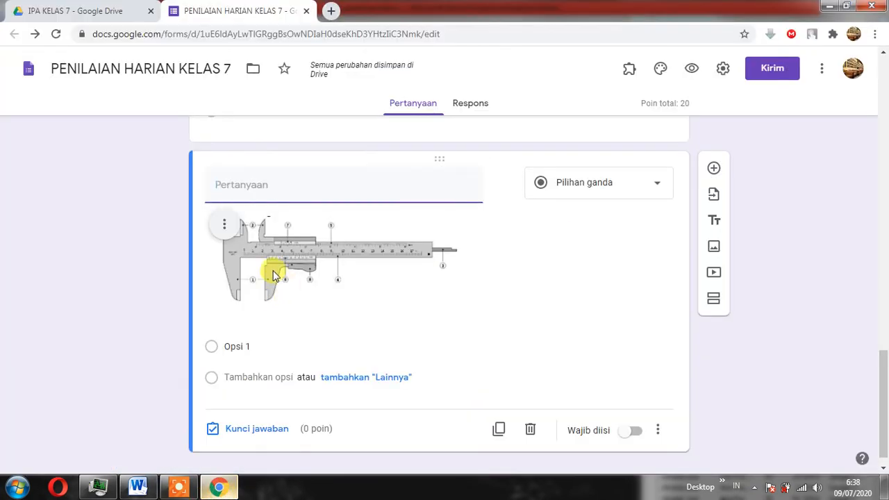
right_click(265, 188)
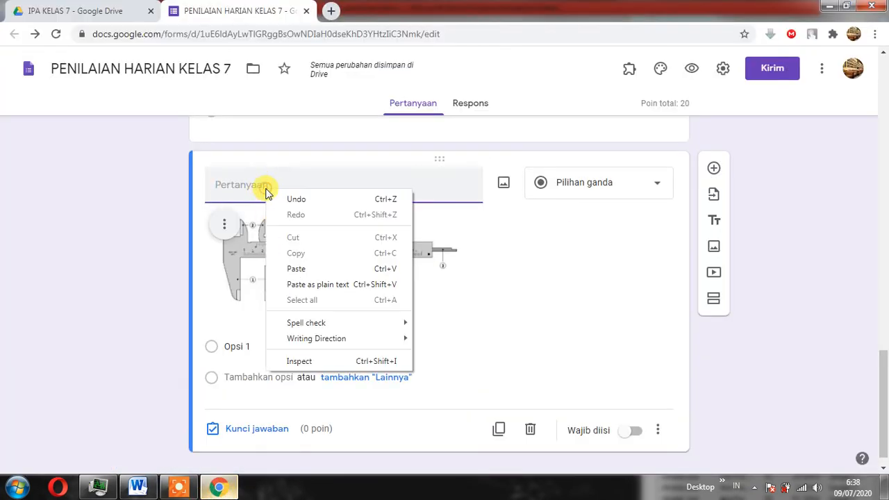
left_click(297, 268)
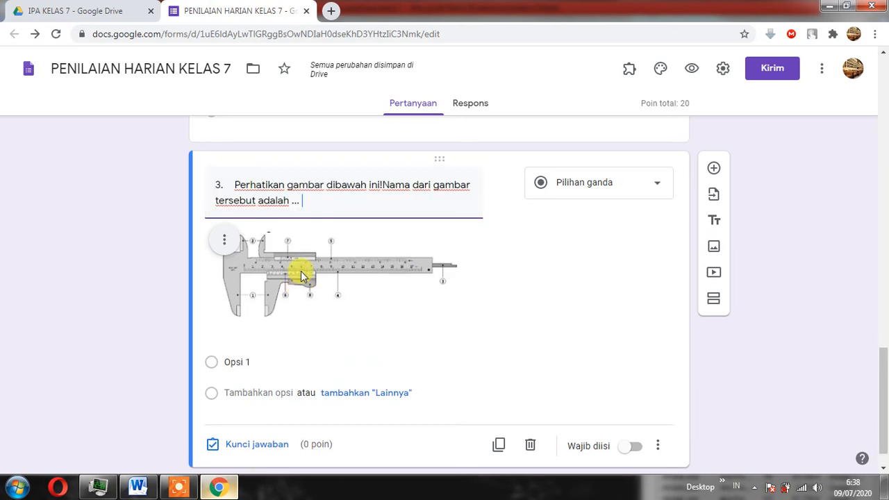
Remove the leading "3." from the pasted question text and return to the Word exam document.
left_click(234, 182)
key("BackSpace")
key("BackSpace")
key("BackSpace")
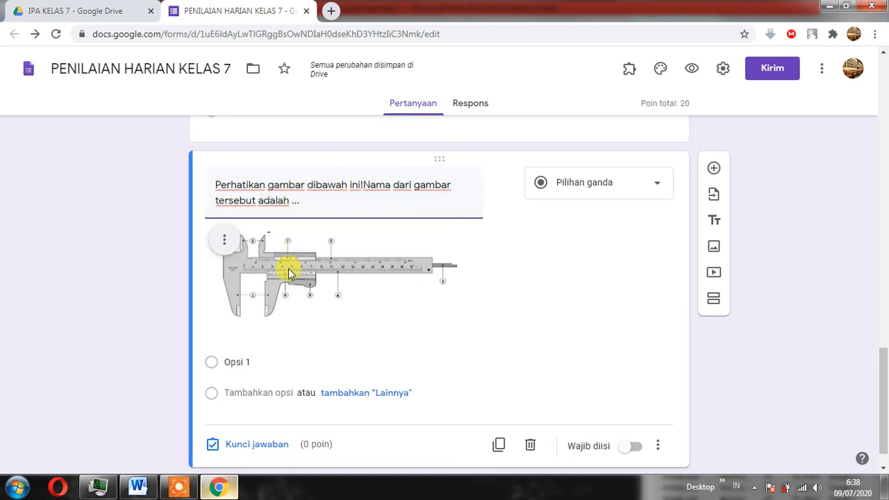
scroll(305, 277, "down", 1)
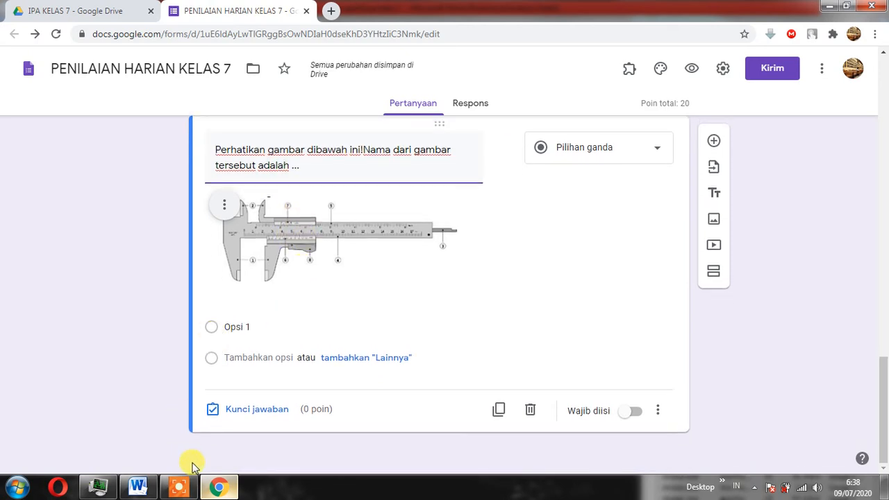
left_click(137, 488)
left_click(225, 192)
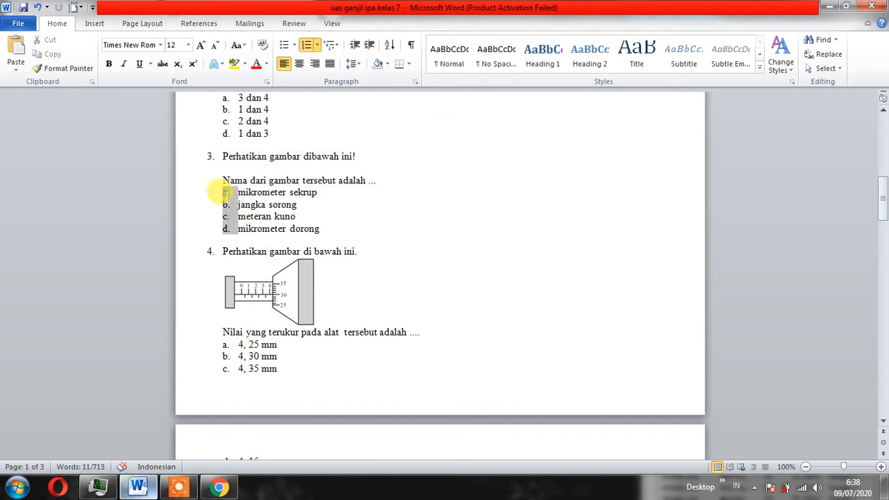
left_click(316, 45)
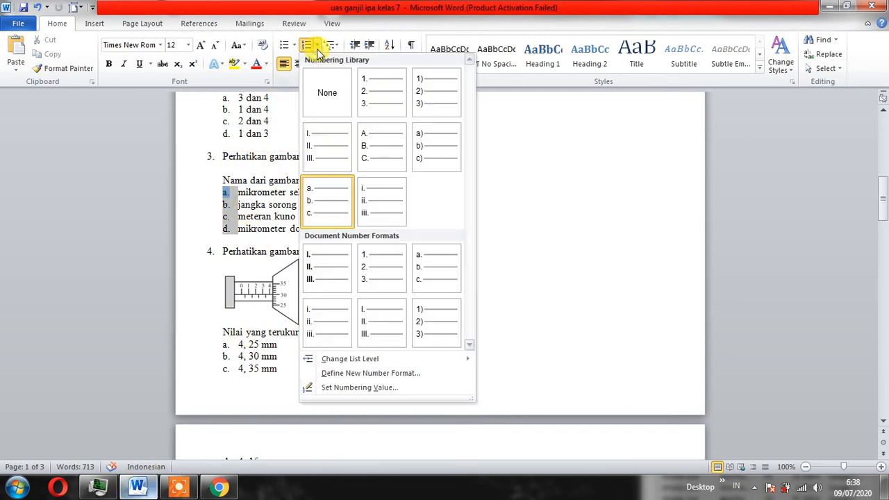
left_click(328, 87)
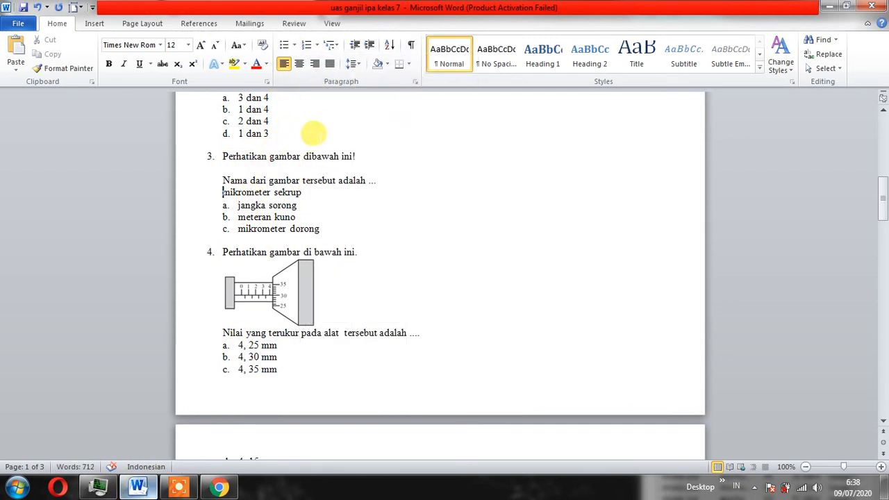
key("ctrl+z")
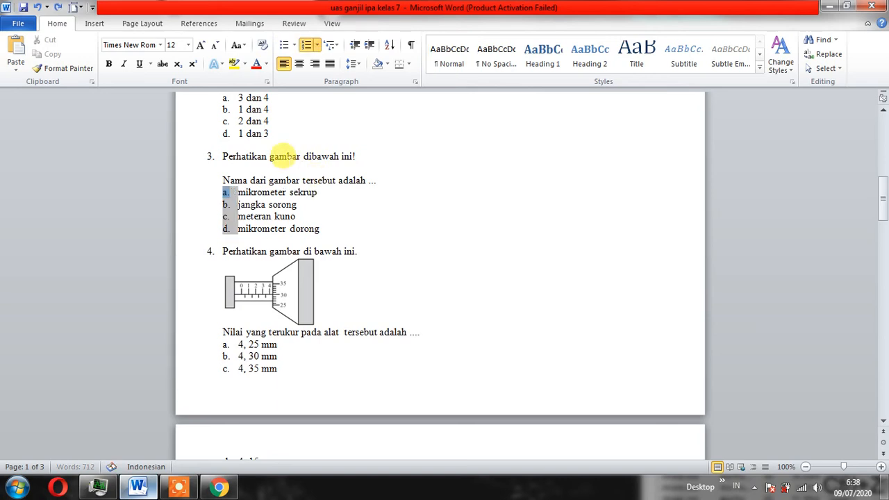
Remove the letter numbering from all four answer options of question 3 and copy the plain options.
left_click(370, 219)
left_click_drag(238, 192, 319, 229)
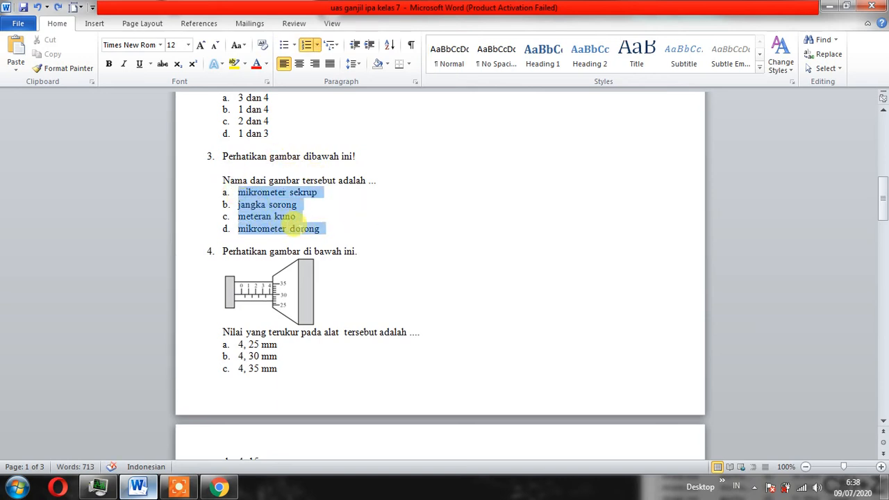
left_click(317, 45)
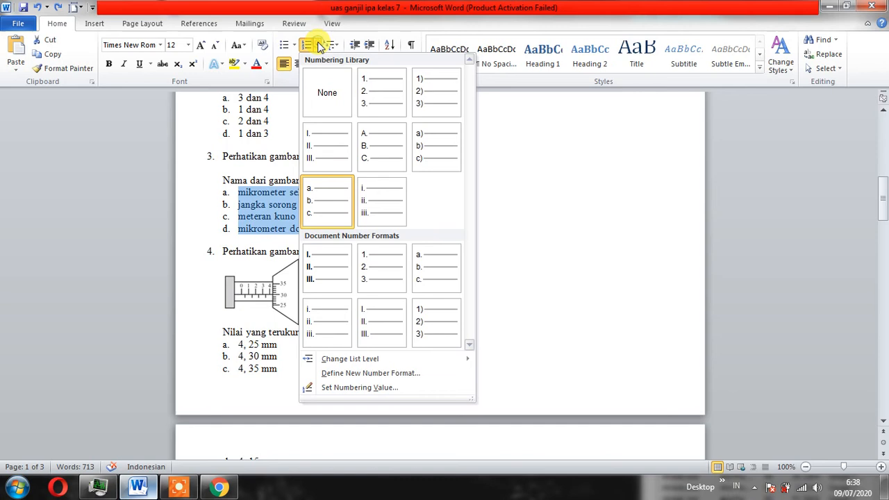
left_click(319, 87)
right_click(243, 206)
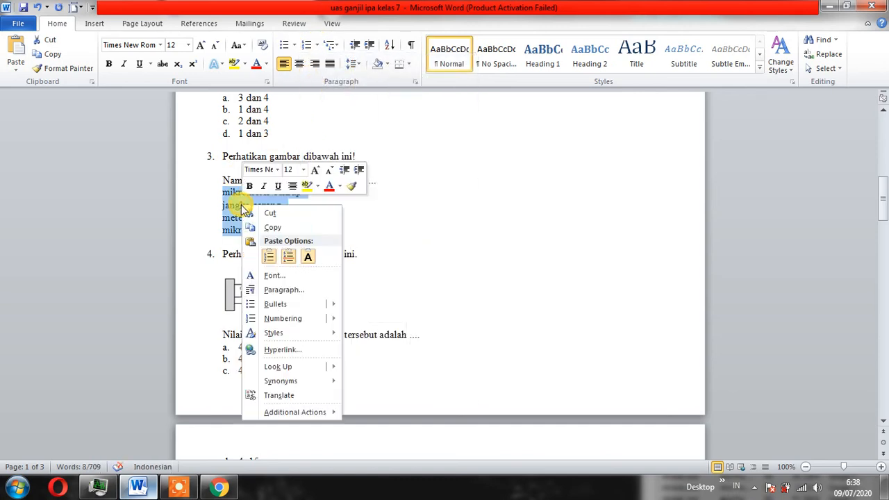
left_click(288, 227)
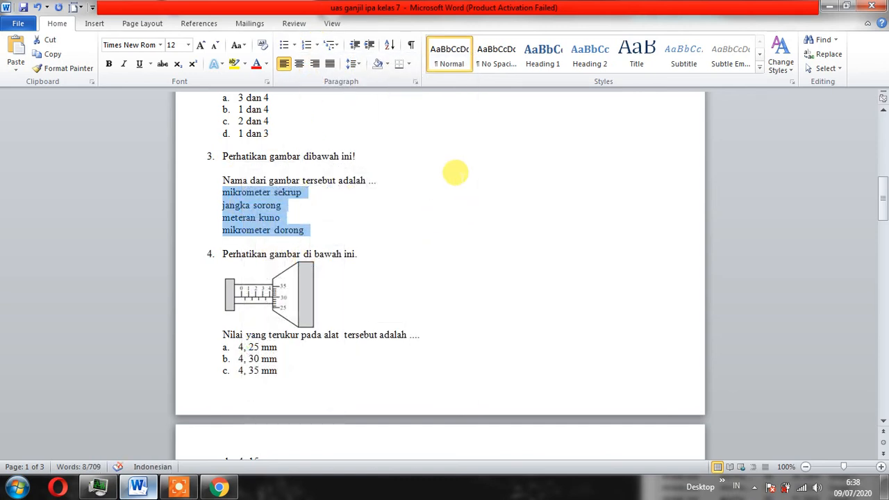
Undo the numbering removal on question 3's options, leaving the question without its caliper picture.
key("ctrl+z")
key("ctrl+z")
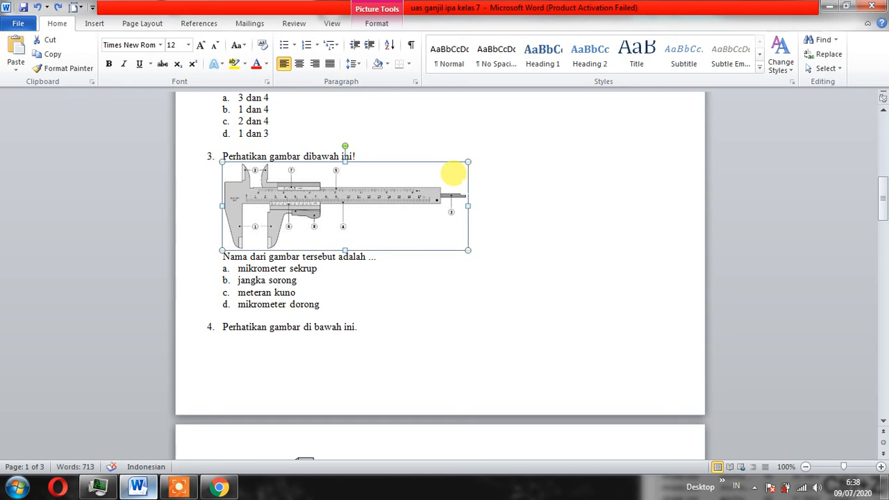
key("ctrl+z")
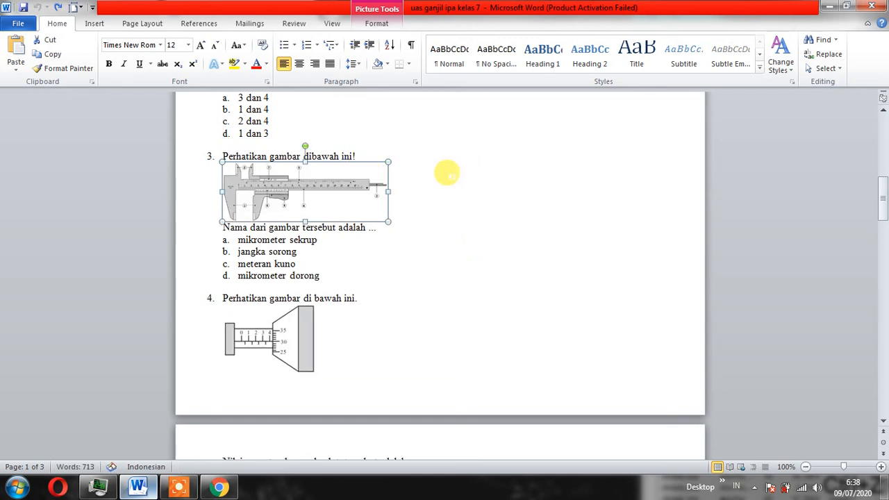
key("ctrl+z")
key("ctrl+z")
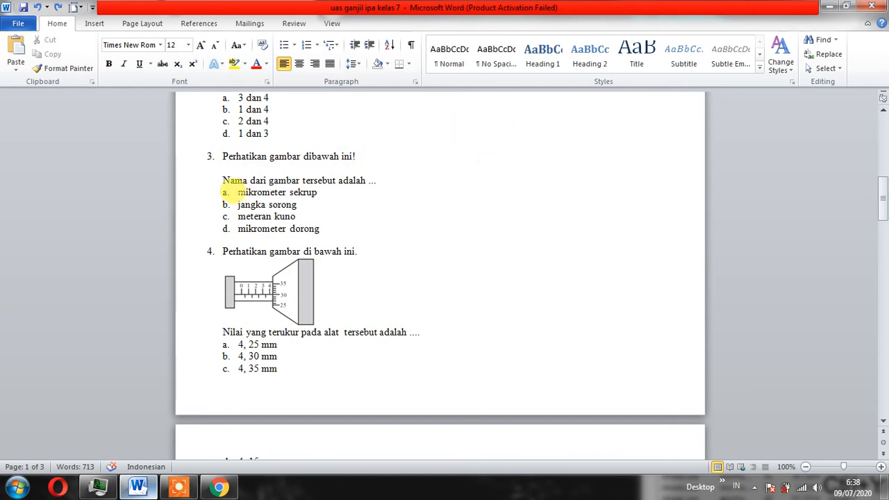
Set the numbering of question 3's options, "mikrometer sekrup" through "mikrometer dorong", to None and copy the four lines.
left_click_drag(238, 192, 311, 230)
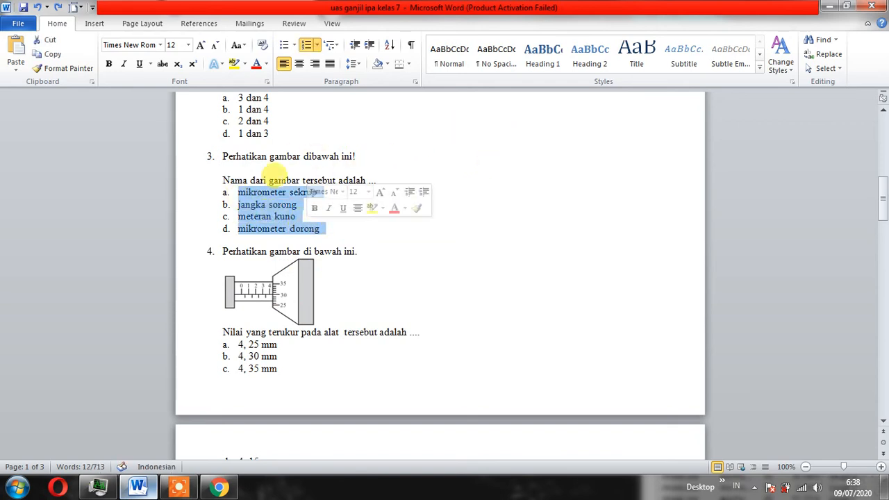
left_click(316, 45)
left_click(327, 90)
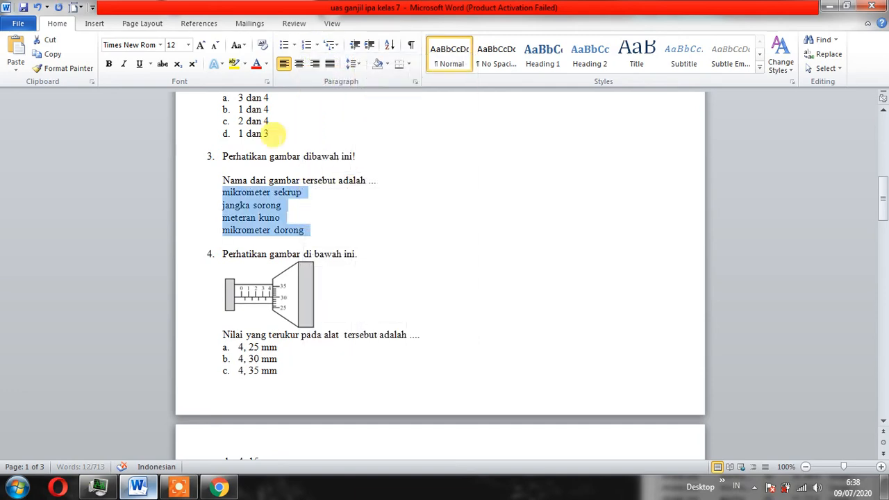
right_click(256, 200)
left_click(285, 217)
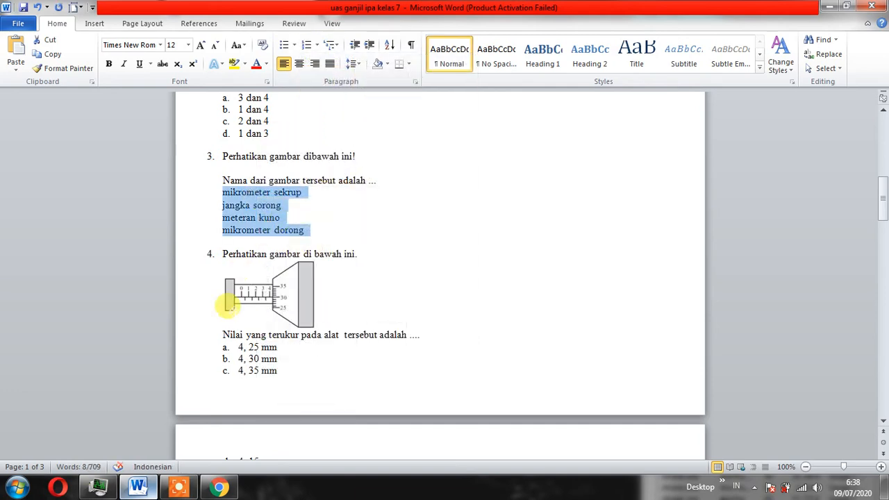
Switch to the Google Forms quiz and paste the four copied options, "mikrometer sekrup" through "mikrometer dorong", into the caliper question.
left_click(217, 486)
left_click(243, 323)
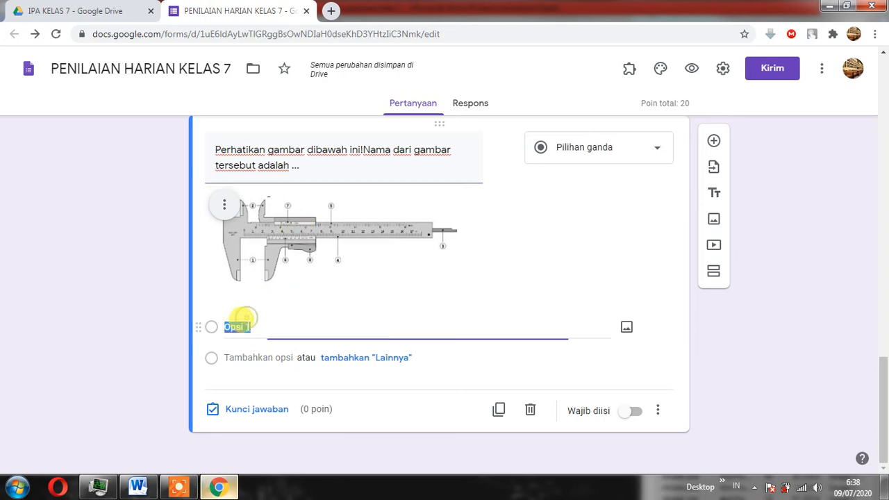
right_click(248, 329)
left_click(292, 185)
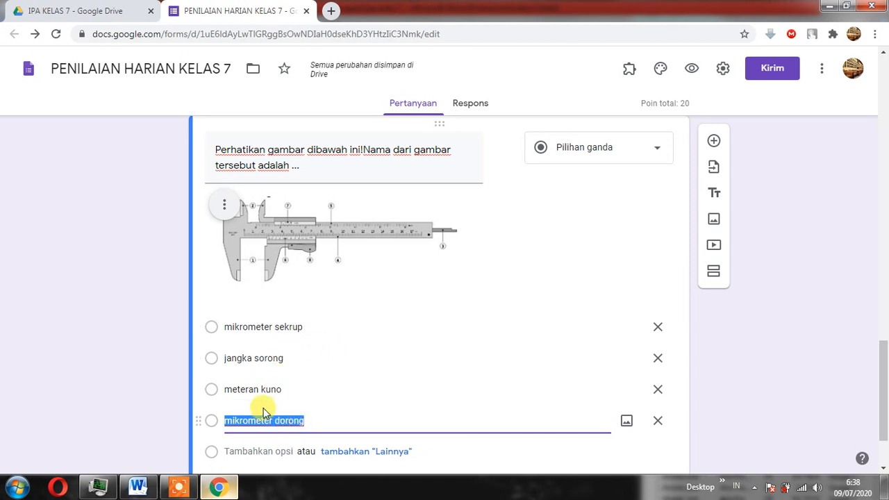
scroll(485, 277, "down", 1)
scroll(484, 277, "down", 1)
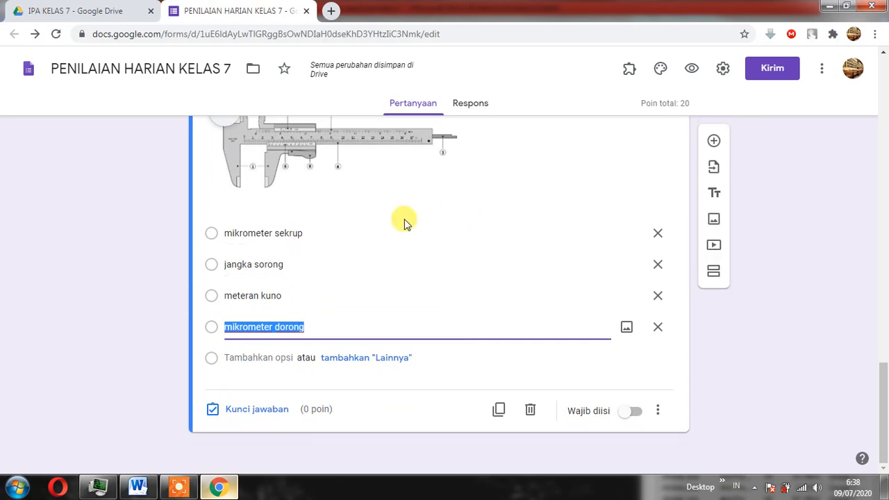
scroll(678, 333, "up", 2)
scroll(462, 327, "down", 2)
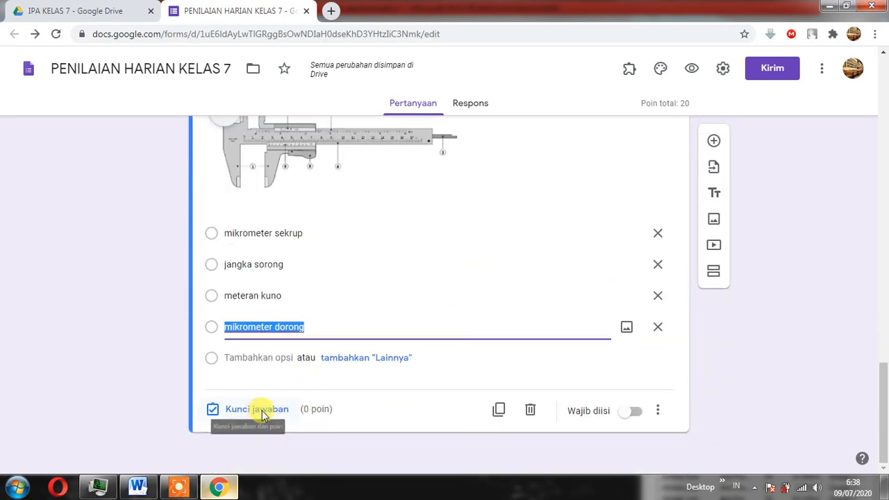
Set "jangka sorong" as the caliper question's correct answer and make the question worth 20 points.
left_click(262, 411)
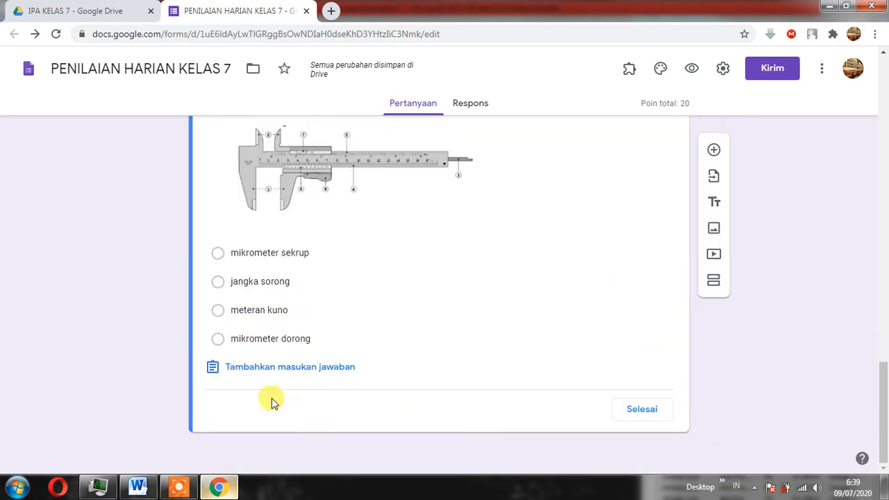
left_click(217, 281)
scroll(605, 280, "up", 3)
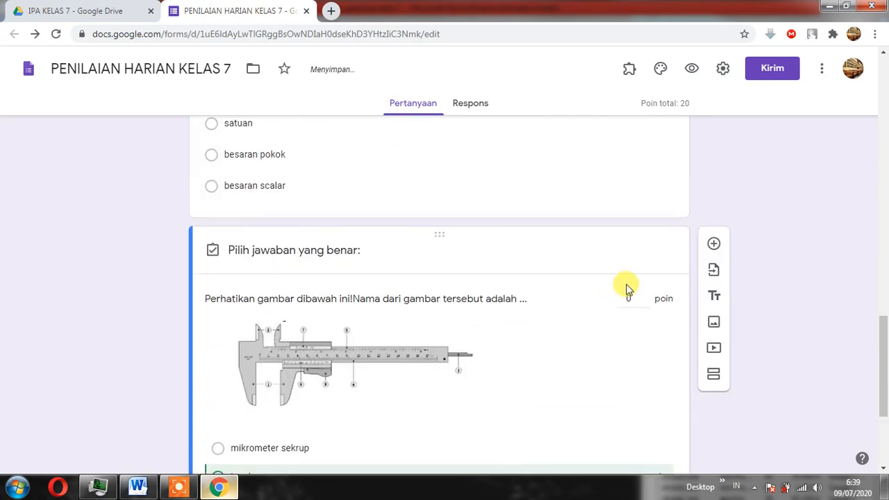
scroll(628, 290, "up", 1)
scroll(633, 291, "down", 2)
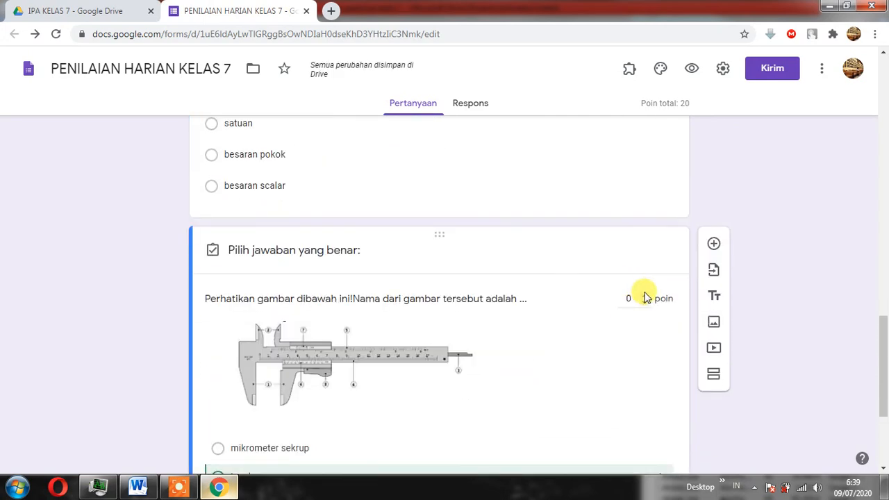
scroll(661, 308, "down", 1)
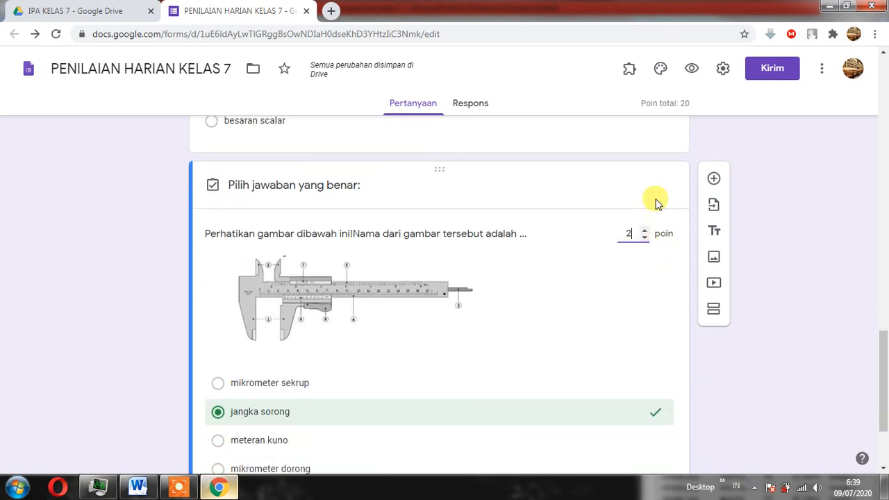
scroll(514, 208, "down", 2)
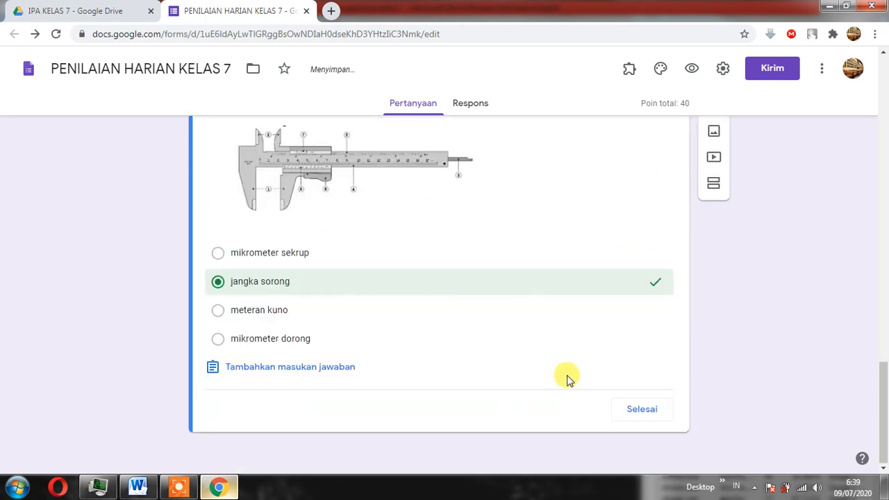
left_click(643, 411)
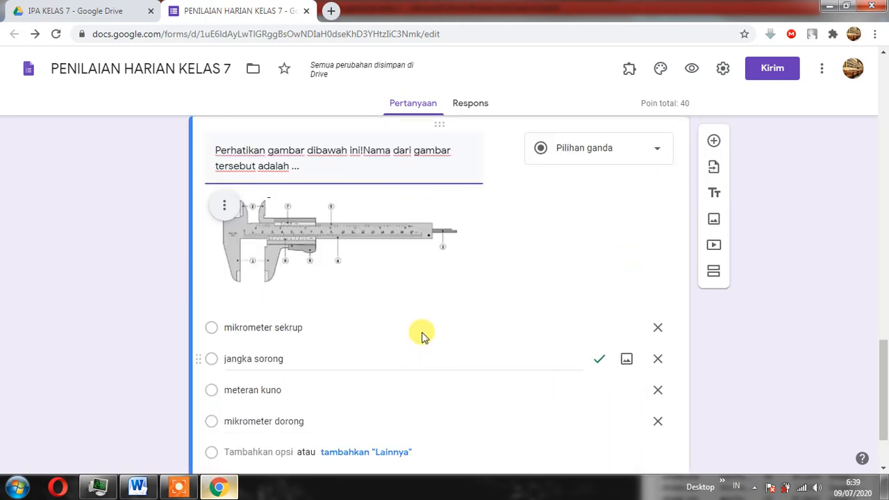
Look through the quiz section in the form and the remaining questions in the Word exam document.
scroll(485, 276, "up", 7)
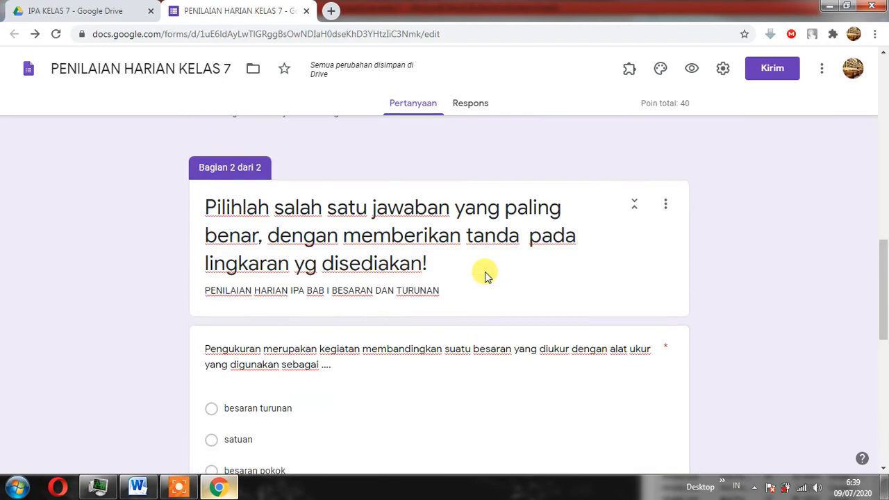
scroll(485, 275, "down", 5)
scroll(485, 276, "down", 3)
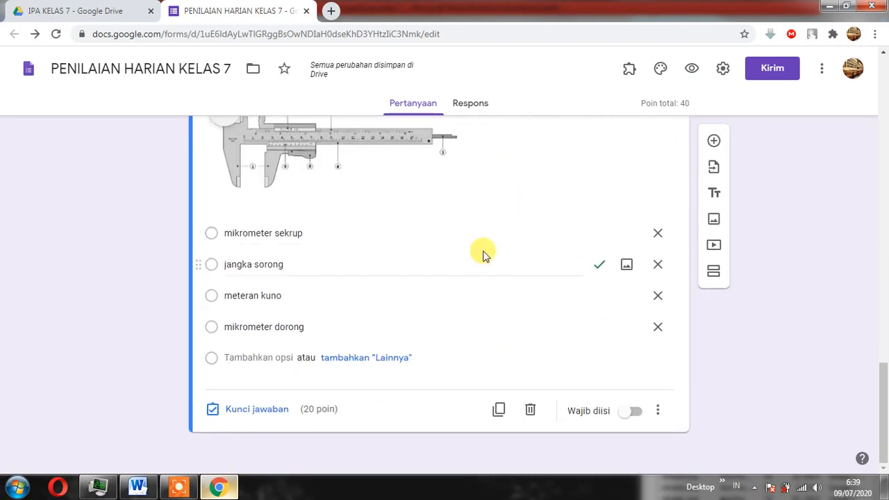
left_click(138, 486)
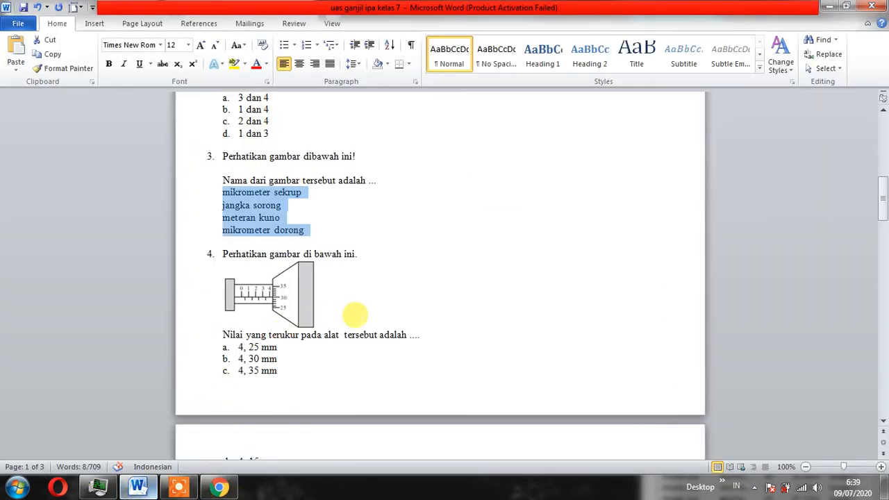
scroll(355, 314, "down", 9)
scroll(355, 315, "up", 3)
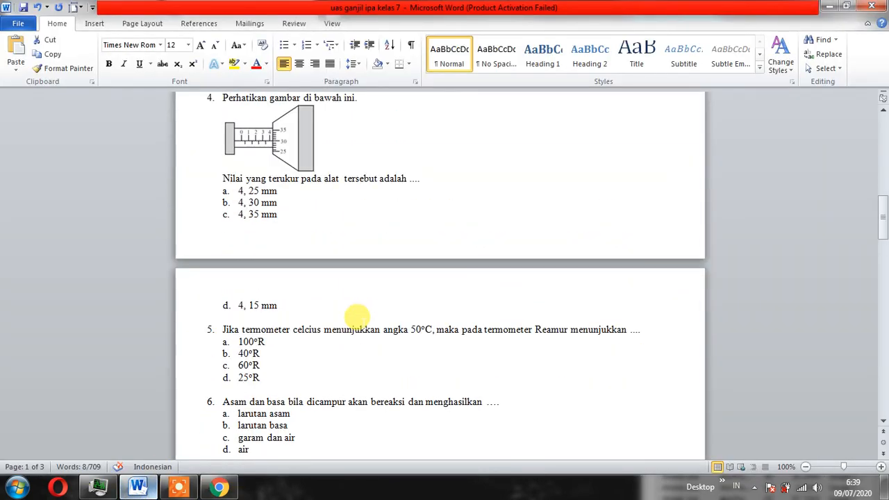
scroll(355, 314, "down", 10)
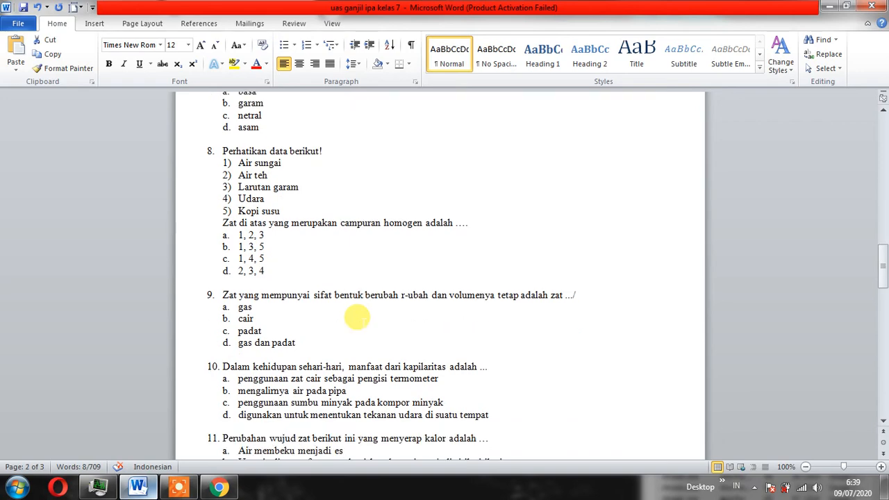
scroll(356, 317, "up", 4)
scroll(297, 417, "up", 4)
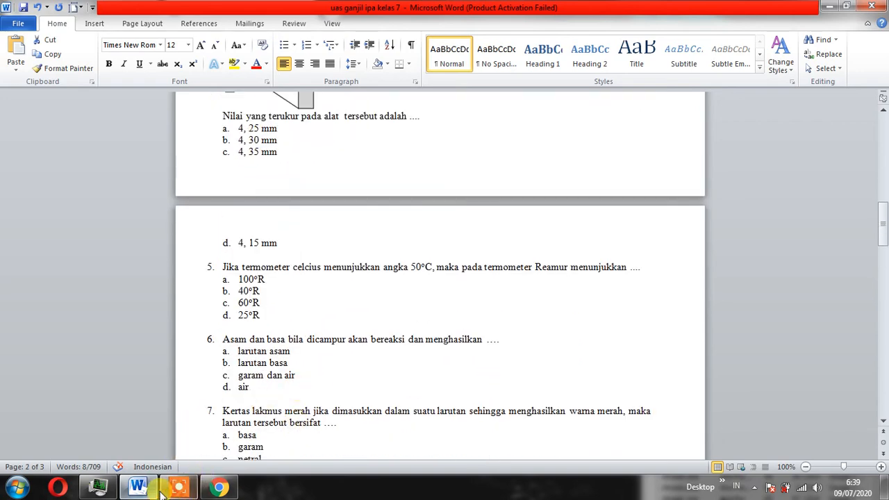
Return to the form, make the caliper question required and add a new question below it.
left_click(219, 486)
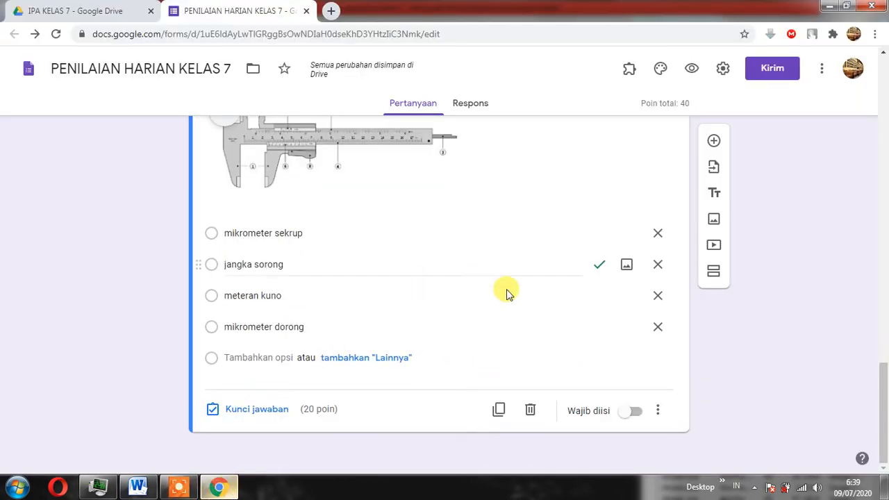
left_click(633, 411)
left_click(714, 141)
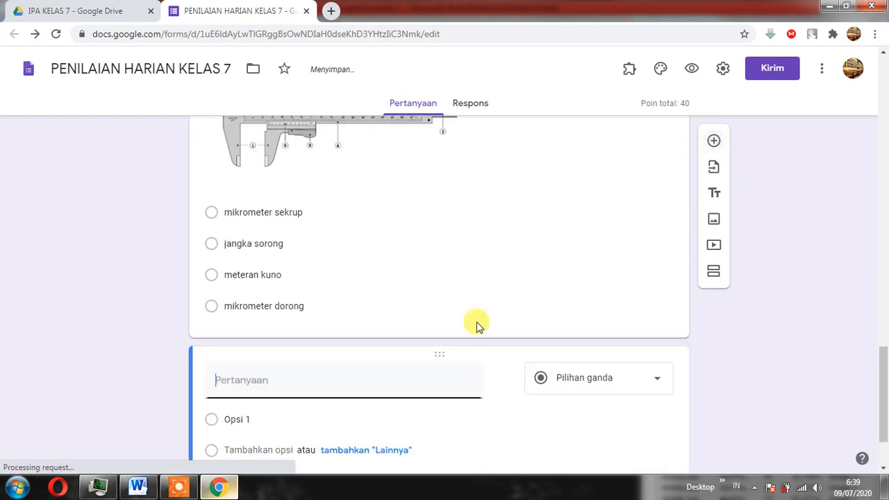
Review the Word exam's remaining questions and the form's questions, opening the Reamur thermometer question to inspect its options and answer key.
left_click(137, 486)
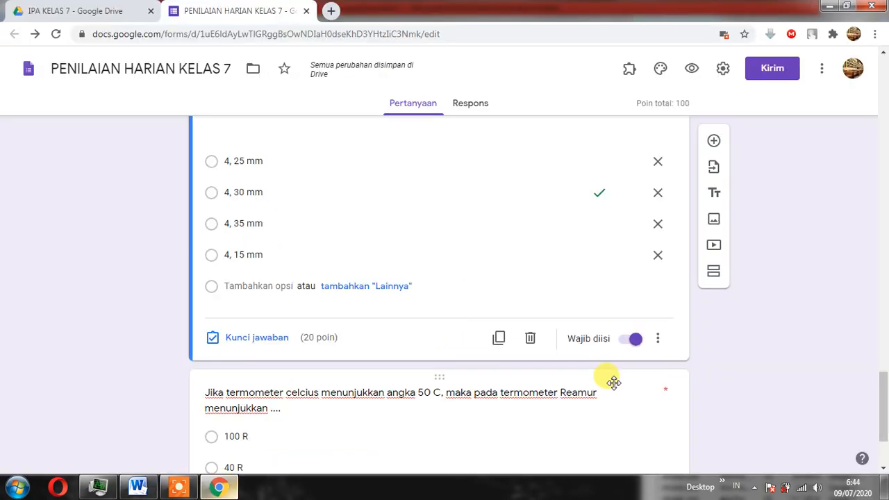
scroll(604, 325, "down", 2)
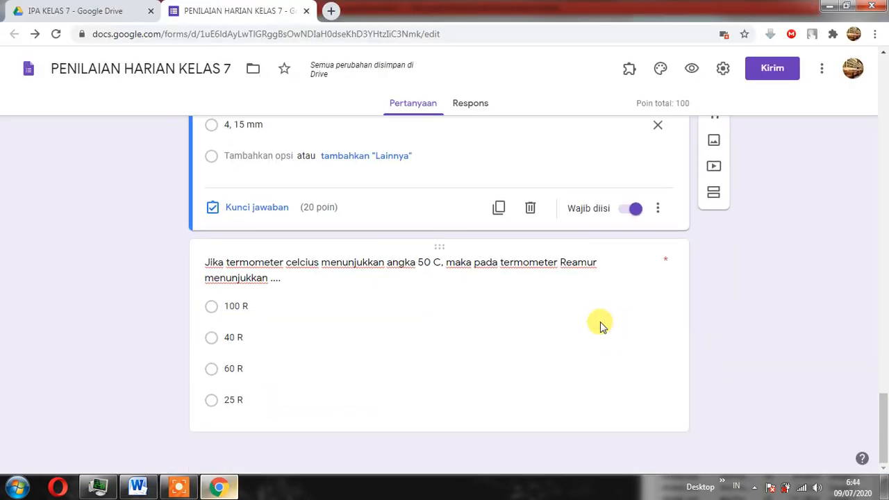
scroll(532, 311, "up", 8)
scroll(471, 271, "up", 10)
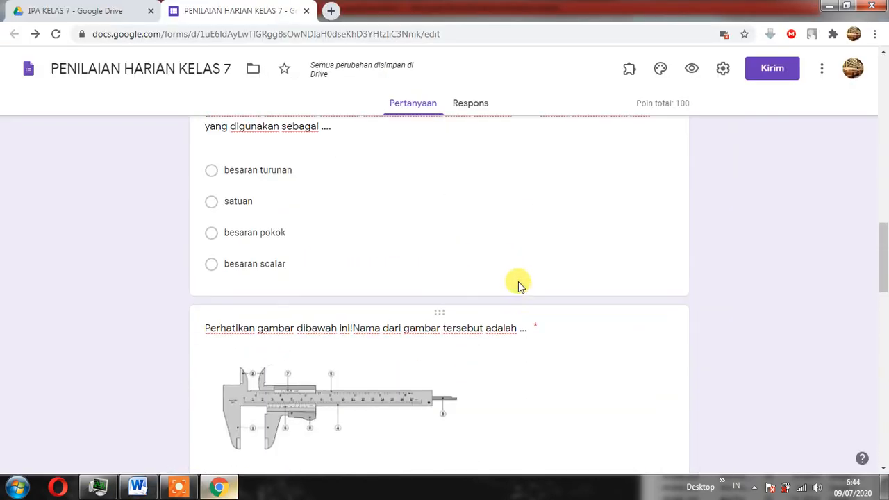
scroll(349, 277, "down", 8)
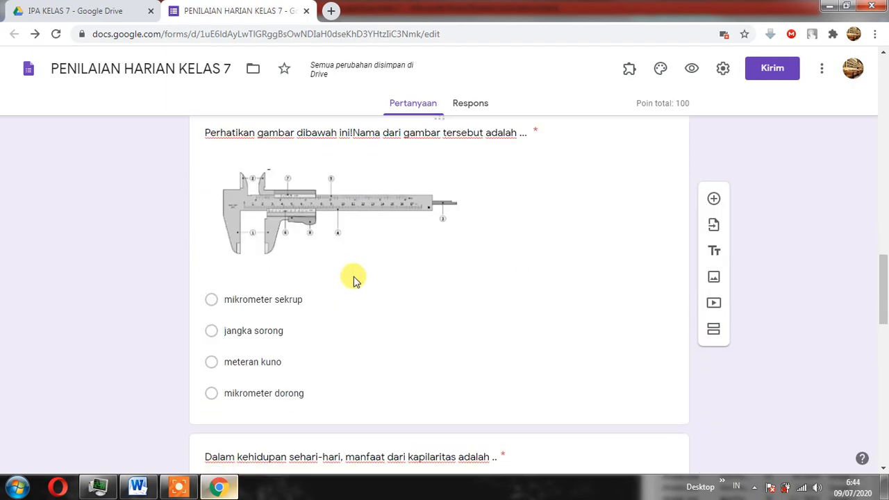
scroll(353, 341, "down", 9)
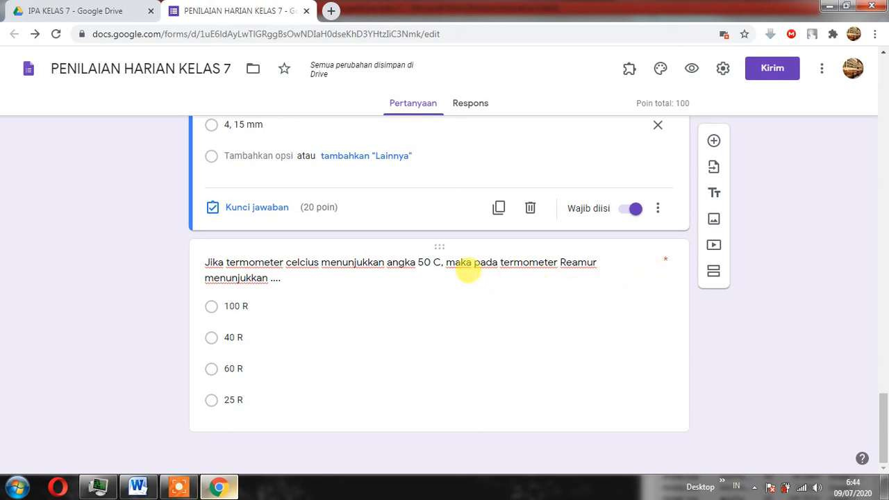
left_click(468, 281)
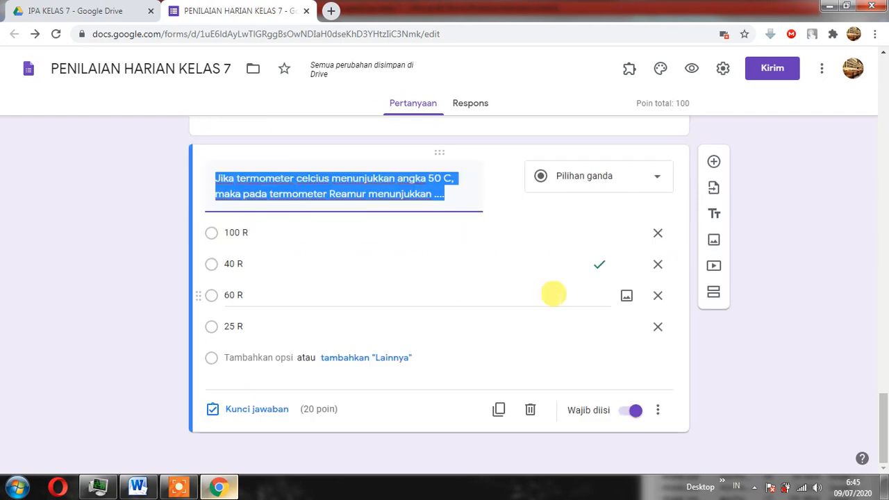
left_click(782, 333)
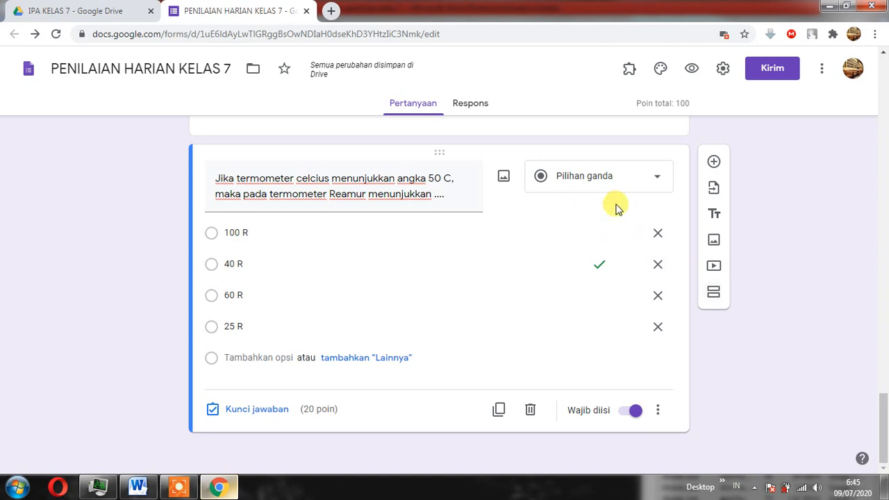
Add a closing section titled "JAZAKUMULLAHU KHOER BARAKALLAHUFIEKUM" with the description "TETAP SEMANGAT BELAJAR".
left_click(714, 295)
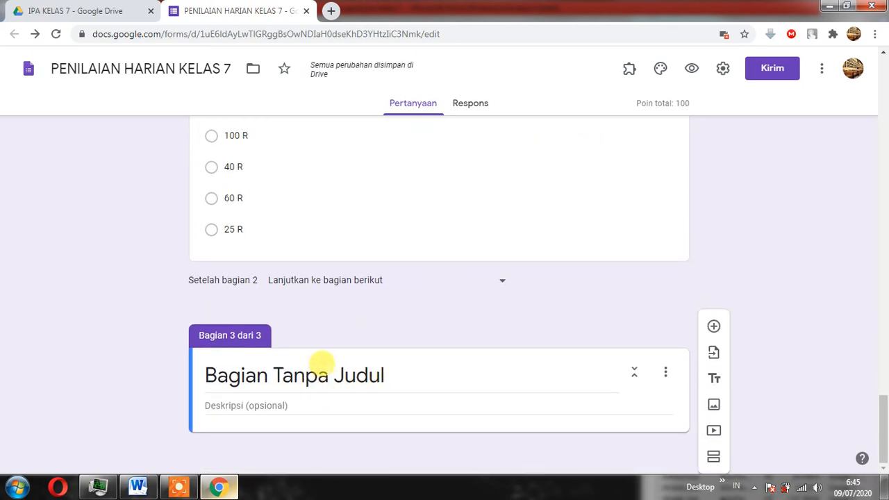
left_click(321, 363)
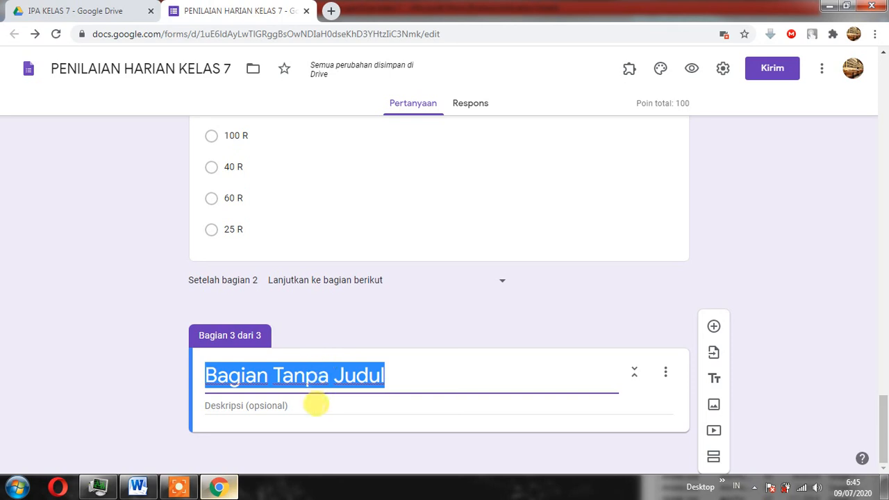
left_click(307, 405)
left_click(312, 379)
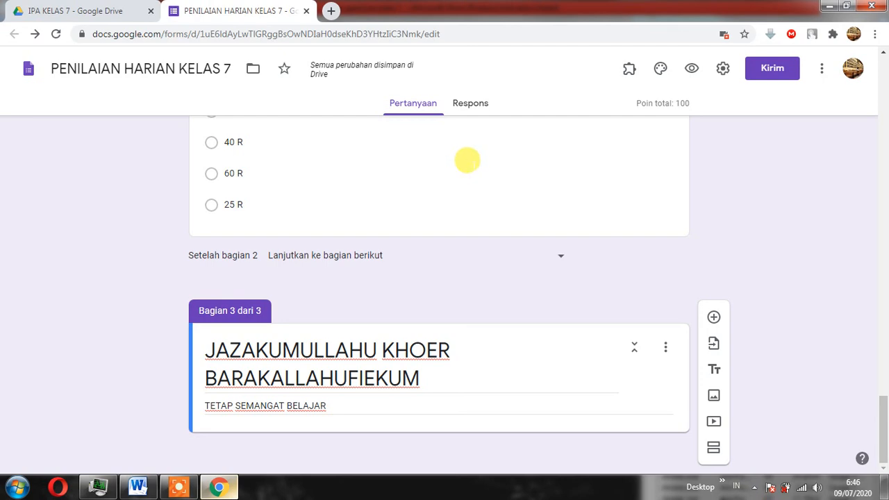
Go through the form's general, presentation and quiz settings and save them.
scroll(767, 180, "up", 15)
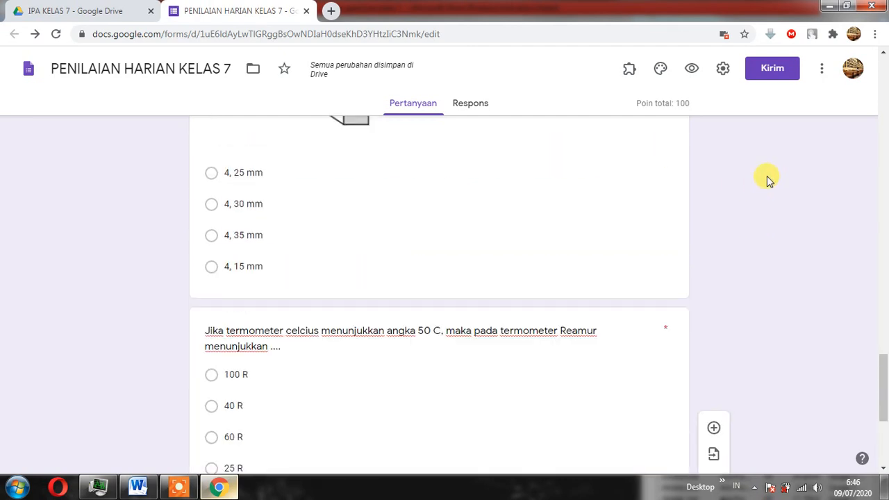
left_click(724, 69)
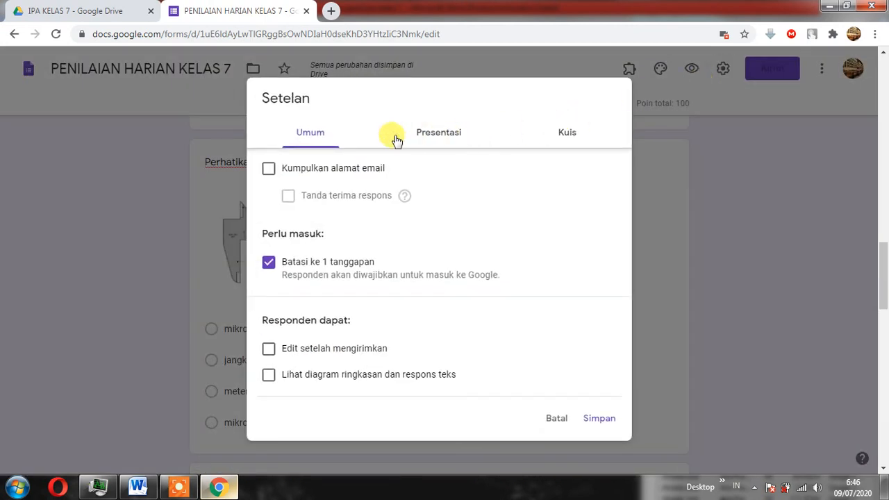
left_click(431, 137)
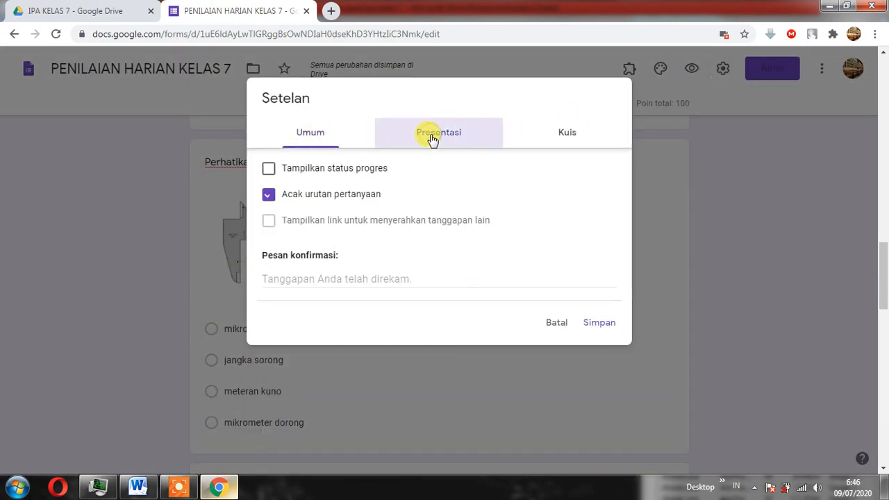
left_click(561, 134)
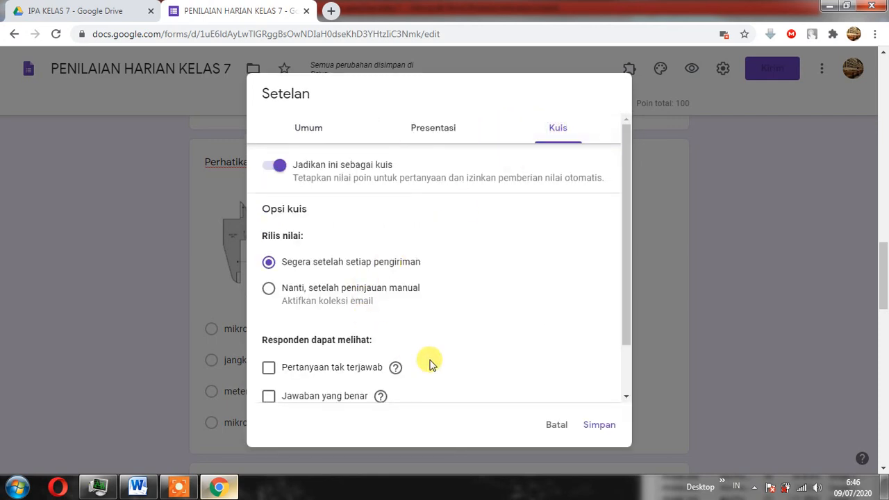
scroll(486, 375, "down", 2)
left_click(598, 426)
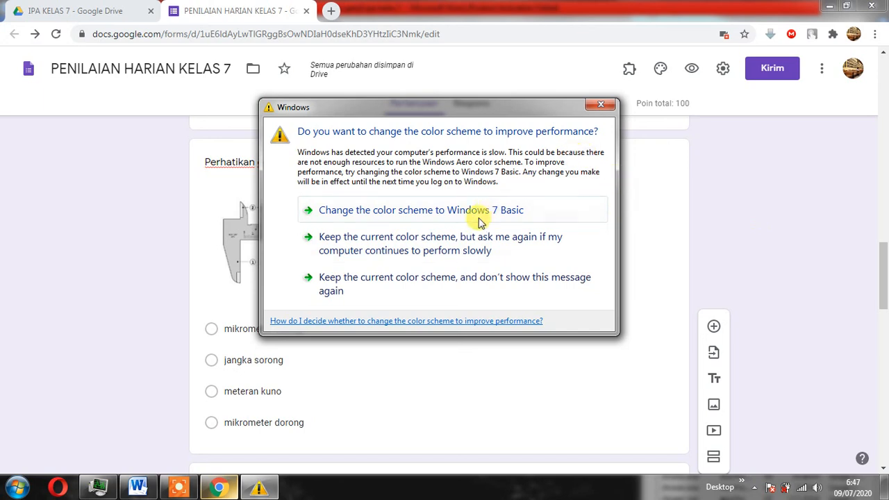
Keep the current Windows color scheme with the ask-again choice and open a preview of the form.
left_click(466, 241)
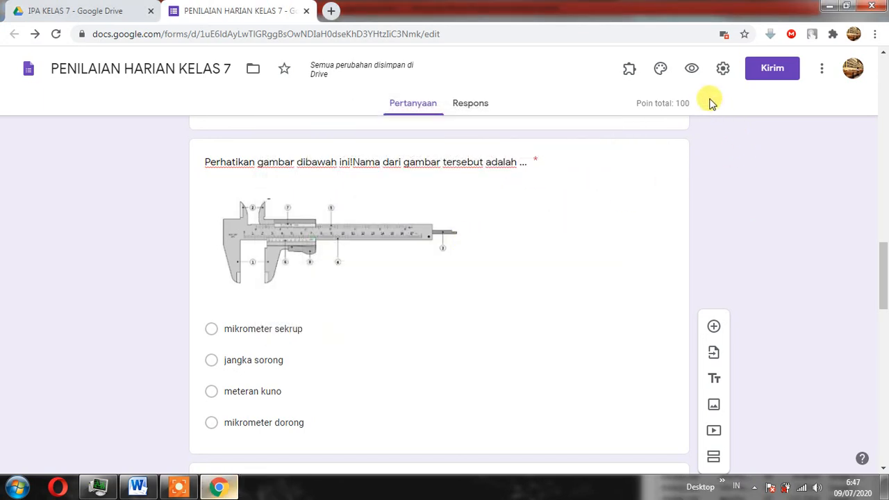
left_click(692, 72)
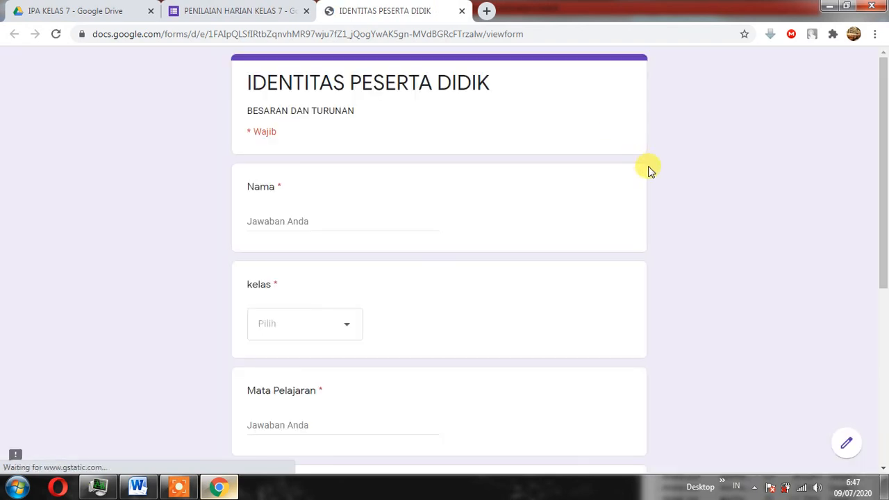
Look through the identity section's fields in the form preview, close the preview and return to the form editor.
scroll(500, 172, "down", 2)
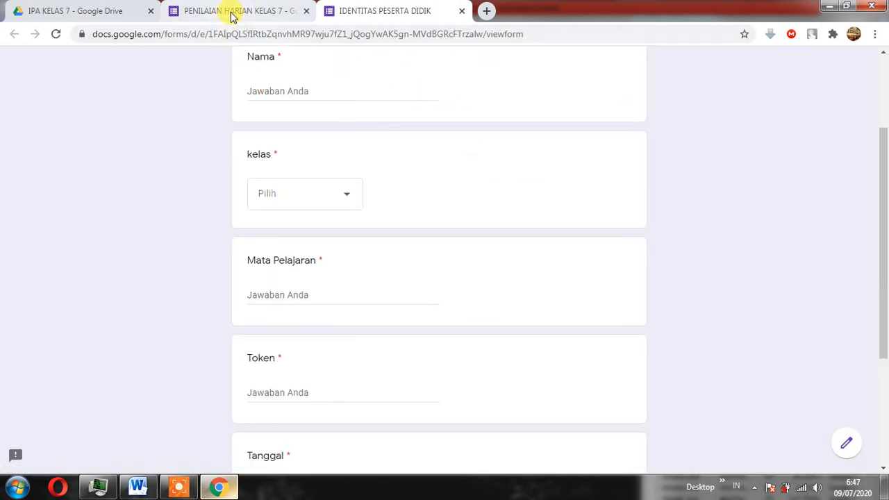
left_click(264, 12)
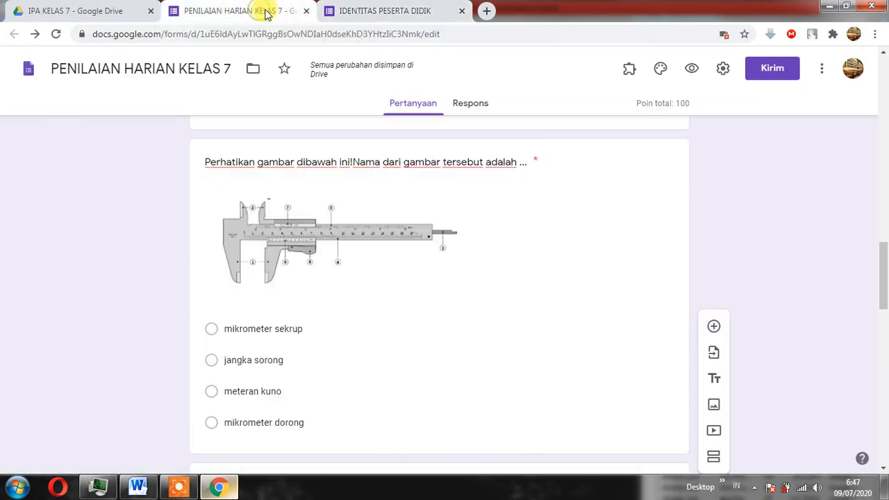
left_click(400, 11)
left_click(284, 11)
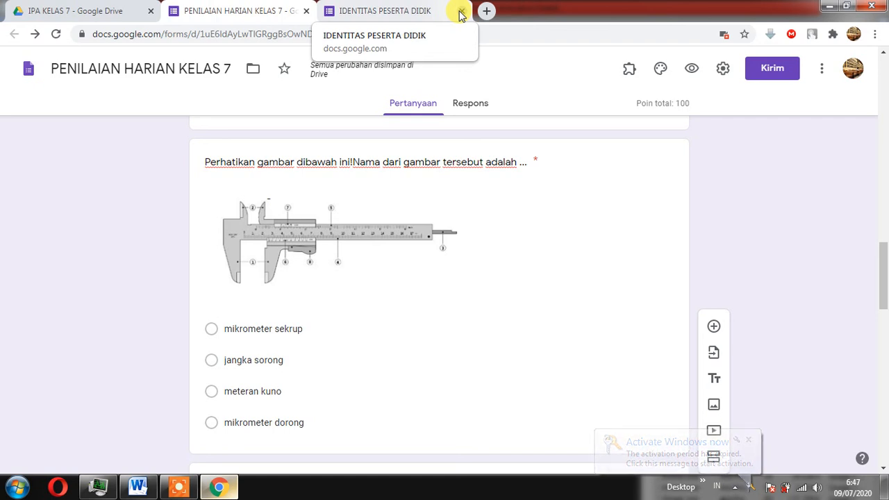
left_click(460, 12)
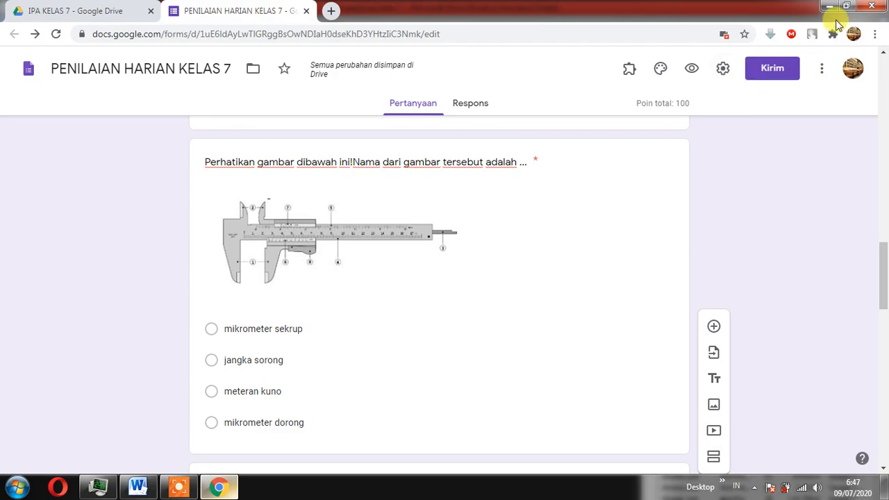
Minimize the browser and the Word document to show the desktop, and refresh the desktop.
left_click(828, 7)
left_click(826, 6)
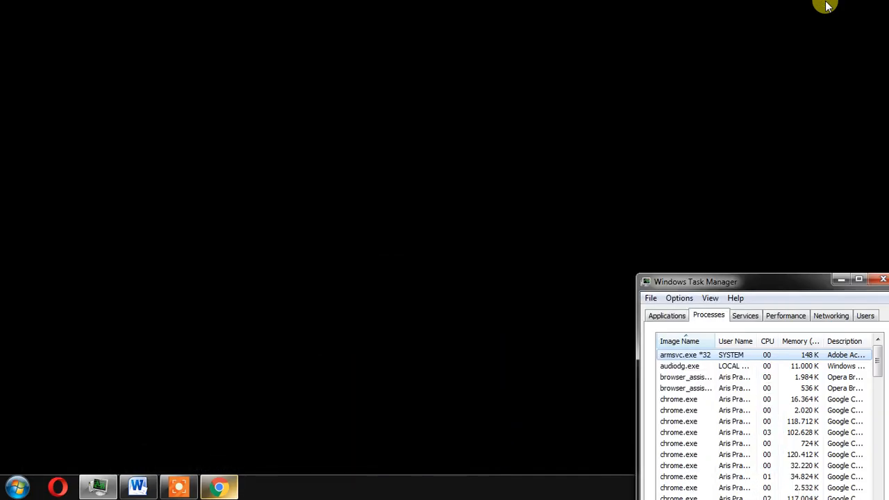
right_click(496, 105)
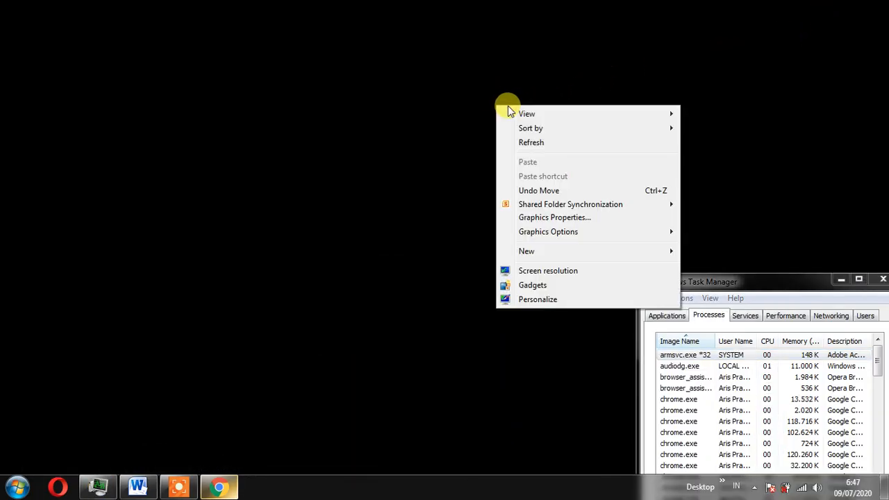
left_click(561, 142)
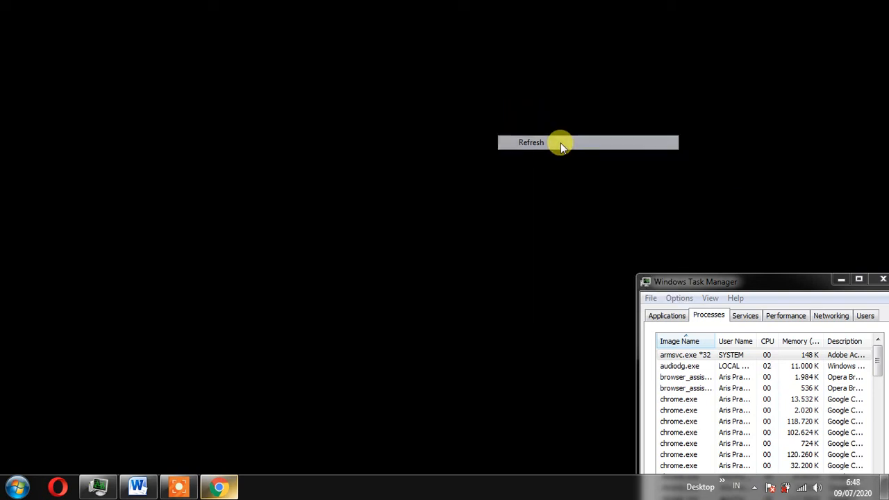